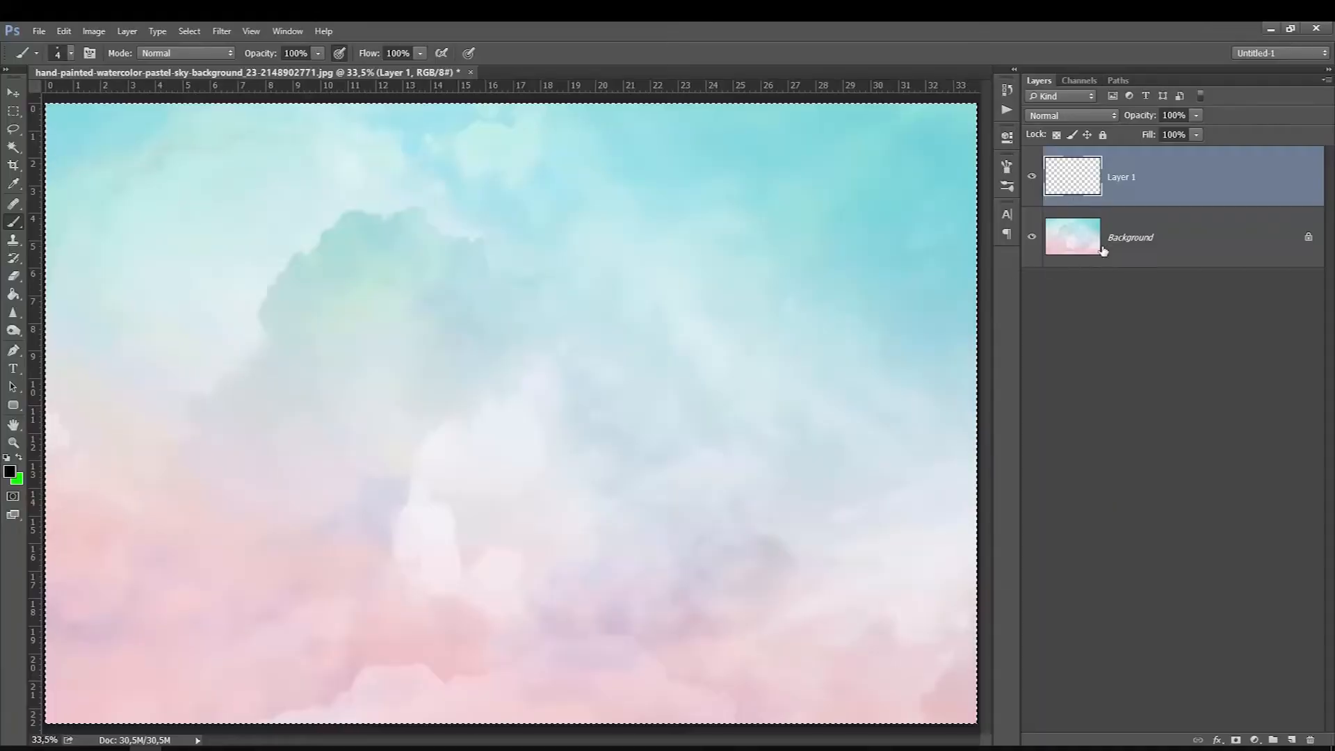
Step: Select Layer 1 and open the Brush settings
left_click(1102, 249)
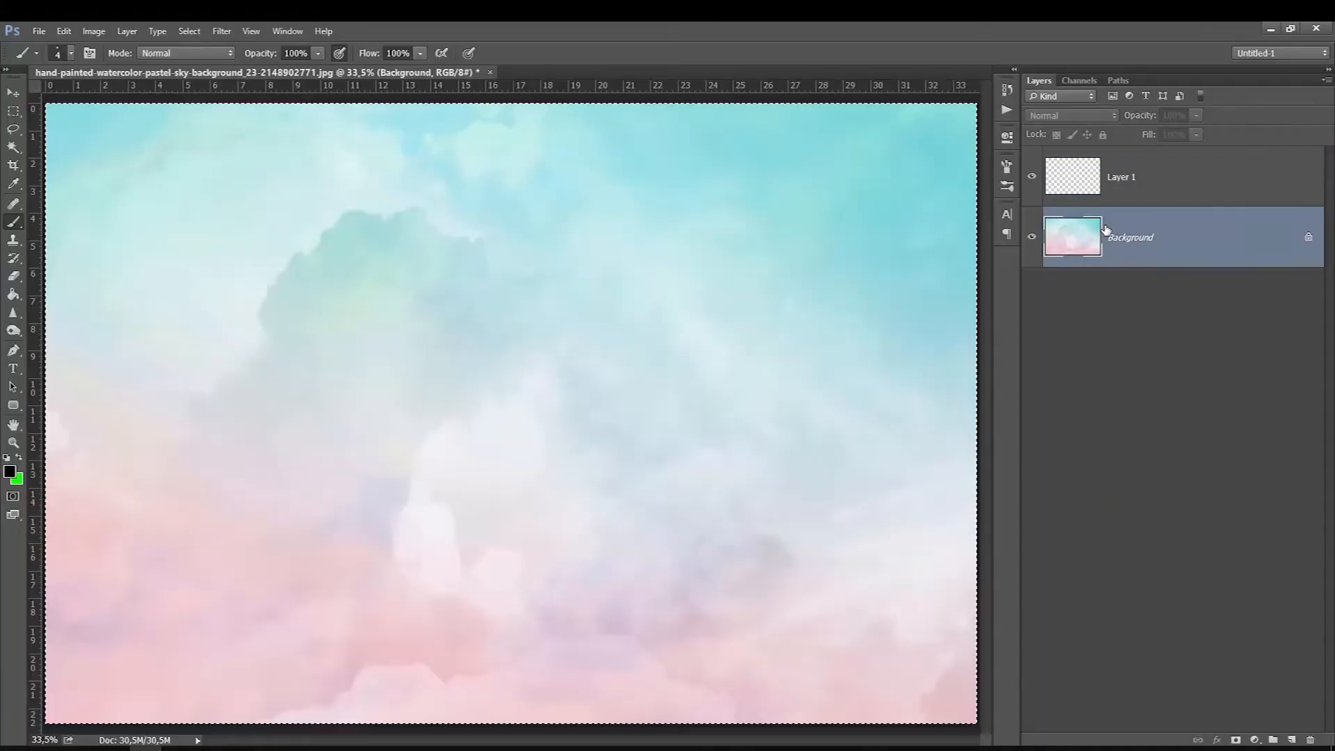
left_click(1116, 176)
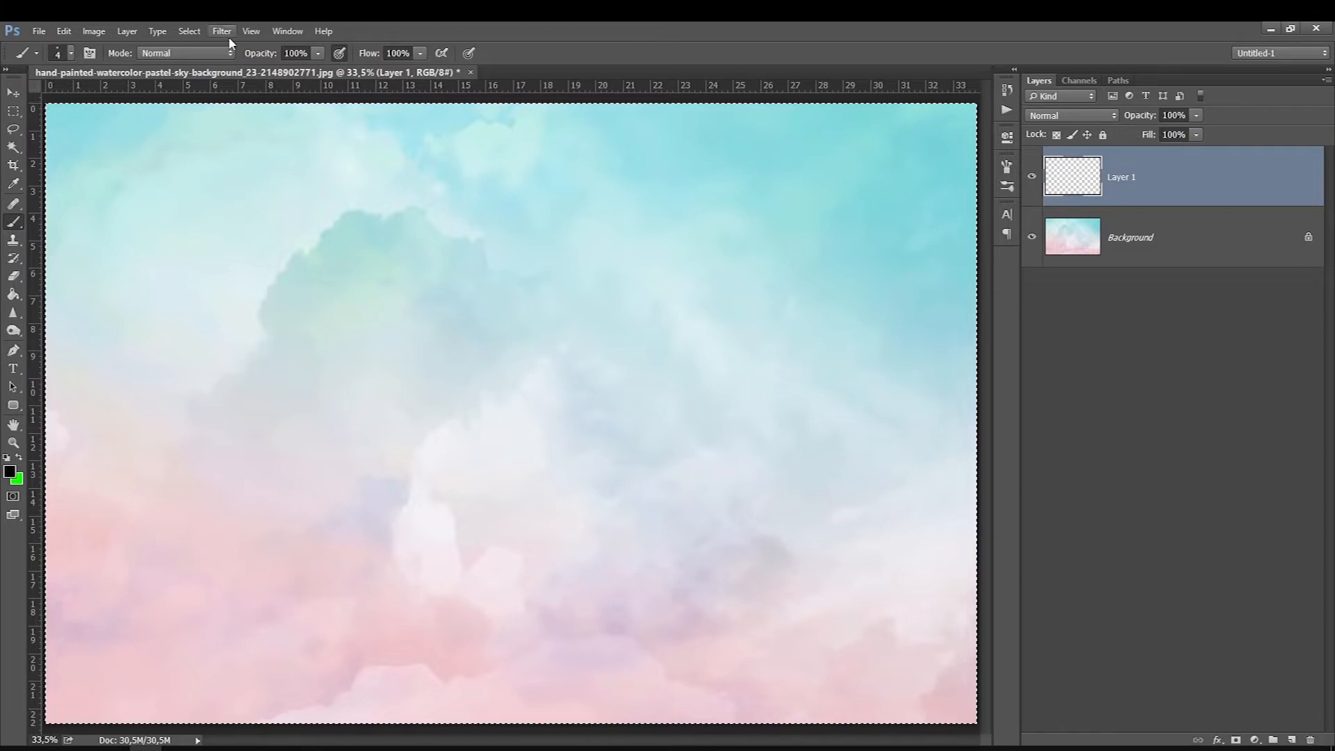
left_click(282, 31)
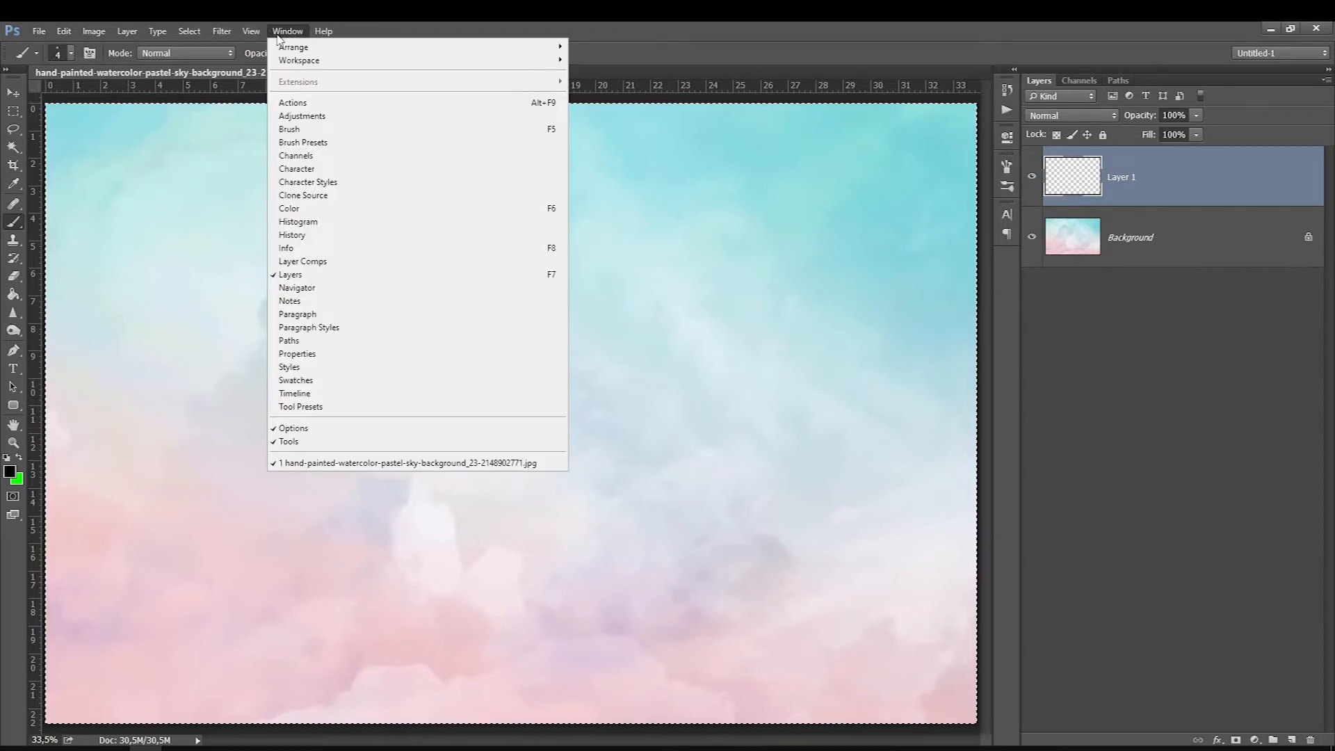
left_click(282, 126)
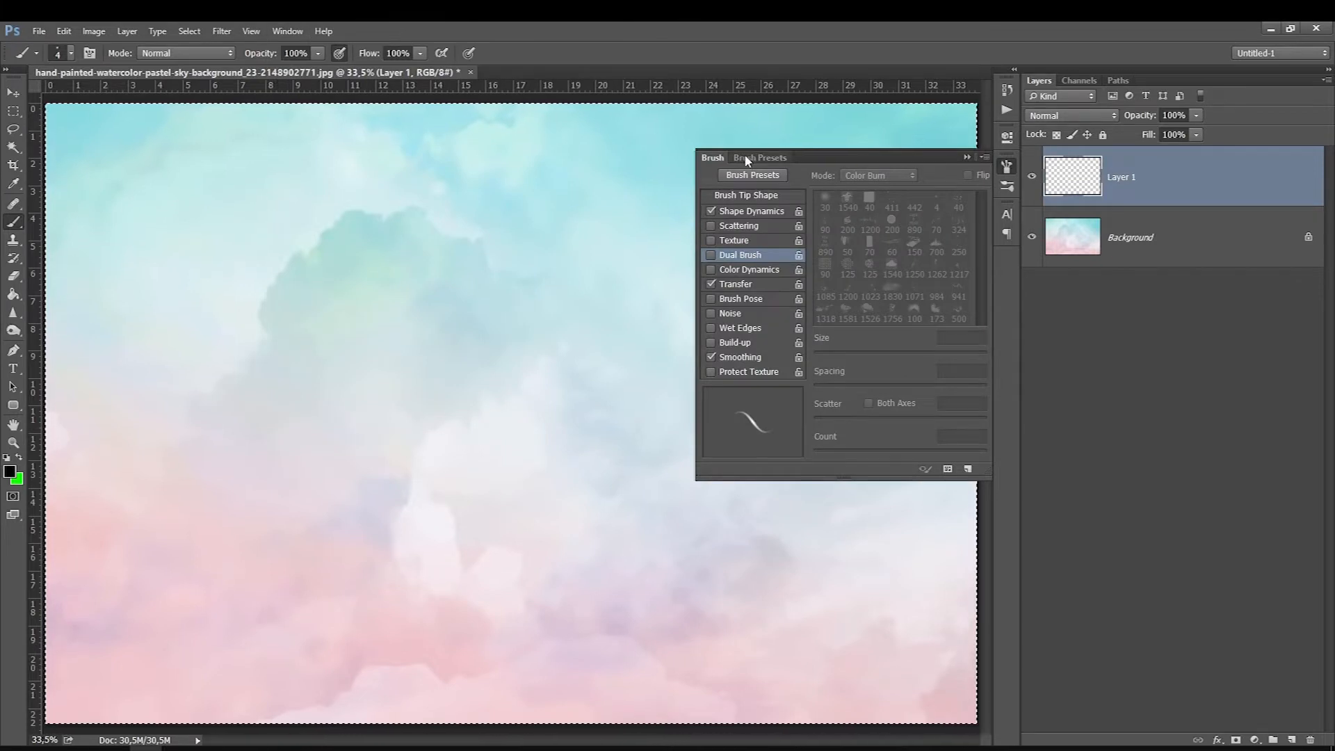
left_click(751, 175)
left_click(724, 161)
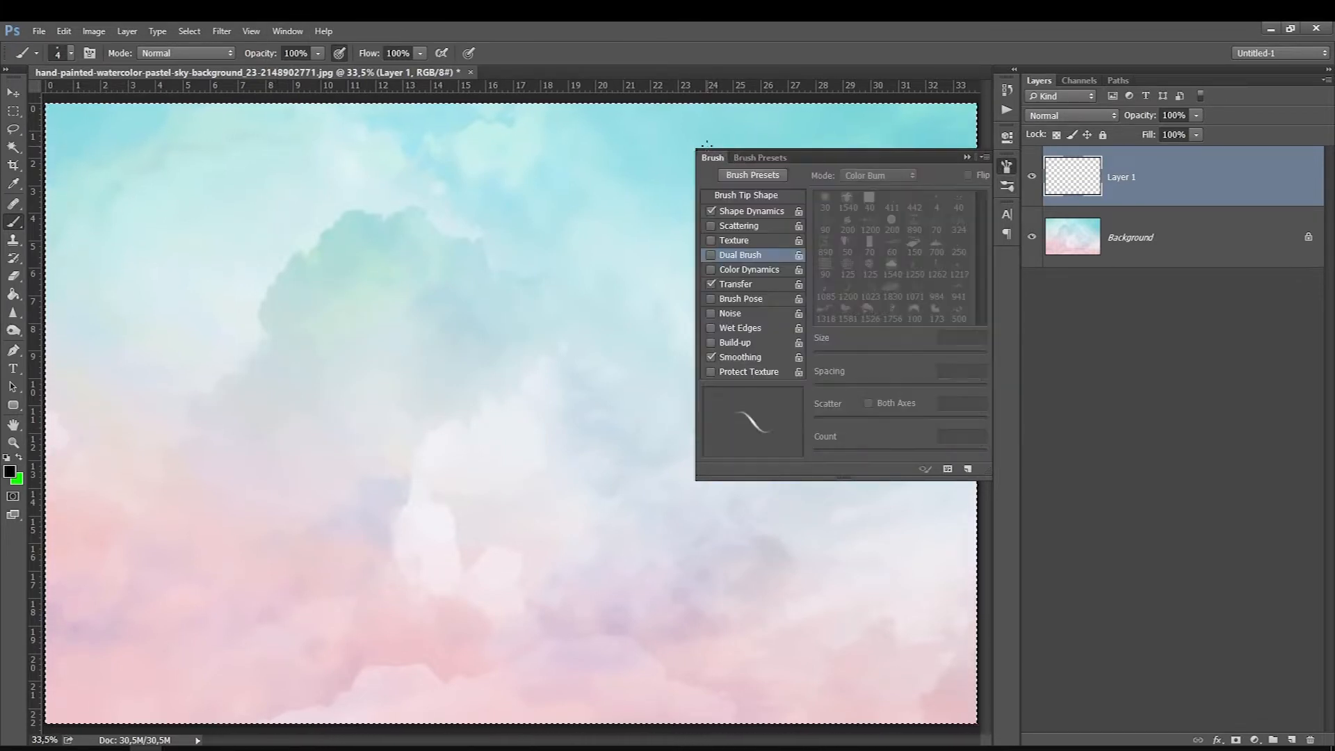
Step: Choose the first soft round brush from the brush presets for painting on Layer 1
right_click(435, 266)
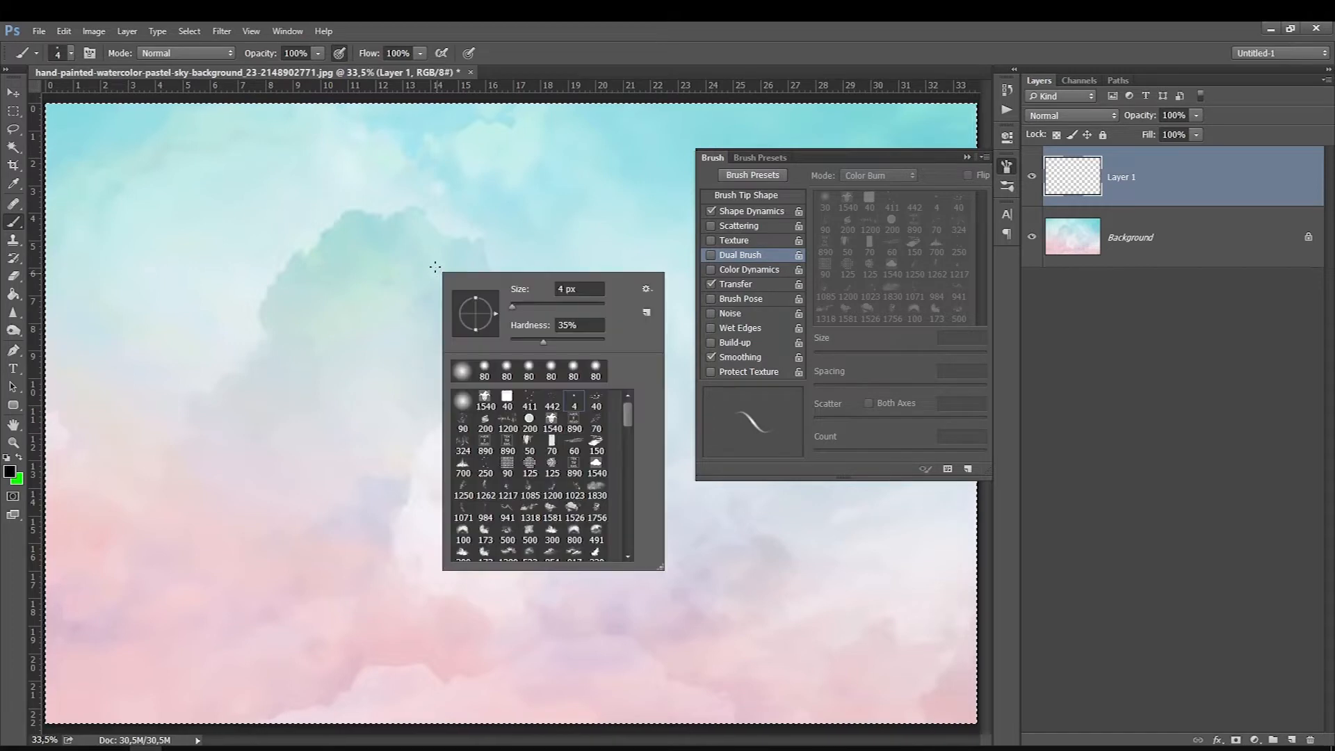
mouse_move(628, 416)
left_mouse_down()
mouse_move(626, 498)
mouse_move(628, 381)
left_mouse_up()
left_click(462, 403)
left_click(1068, 169)
Step: Paint a thin 45 px test stroke and several thick 175 px strokes on Layer 1, and clear them
key("bracketright")
key("bracketright")
key("bracketright")
key("bracketright")
key("bracketright")
key("bracketright")
key("bracketright")
key("bracketright")
key("bracketright")
key("bracketright")
key("bracketright")
key("bracketright")
key("bracketright")
left_click_drag(339, 206, 390, 440)
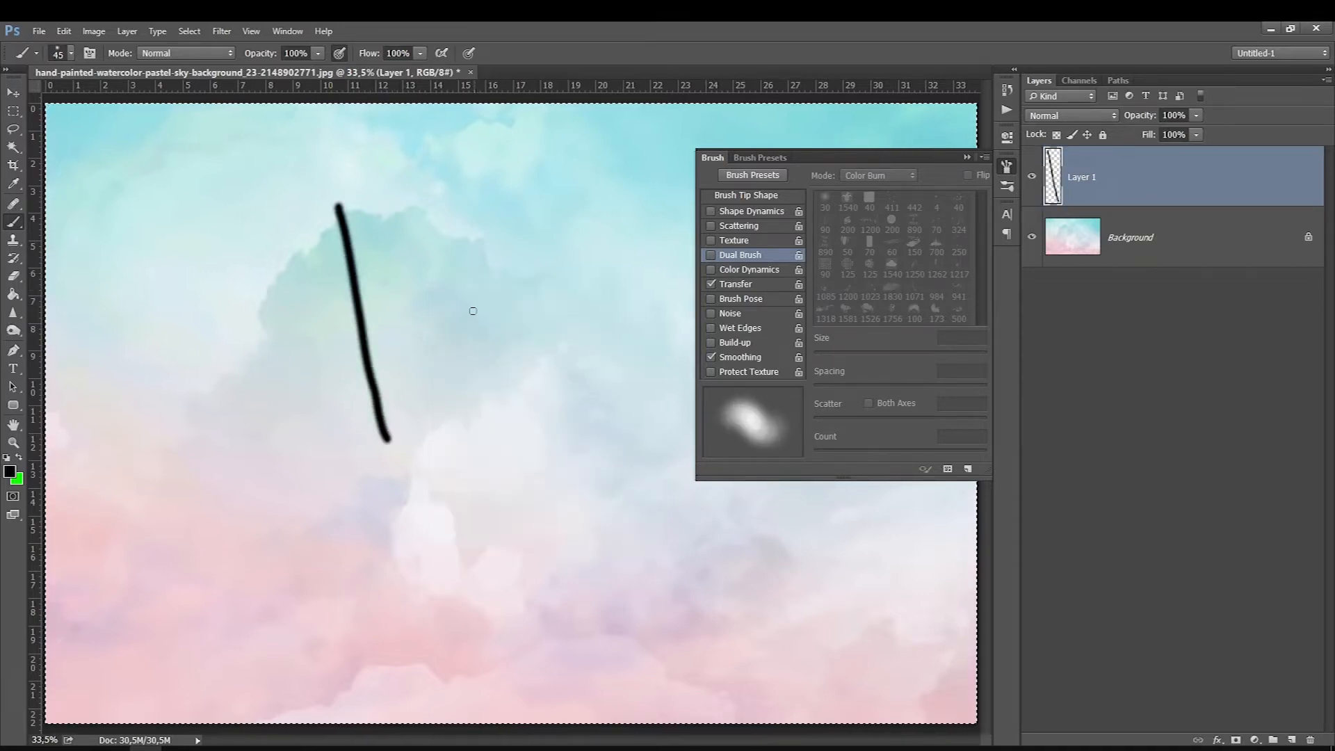
key("bracketright")
mouse_move(493, 175)
left_mouse_down()
mouse_move(463, 502)
mouse_move(439, 452)
left_mouse_up()
mouse_move(512, 205)
left_mouse_down()
mouse_move(522, 325)
mouse_move(531, 307)
left_mouse_up()
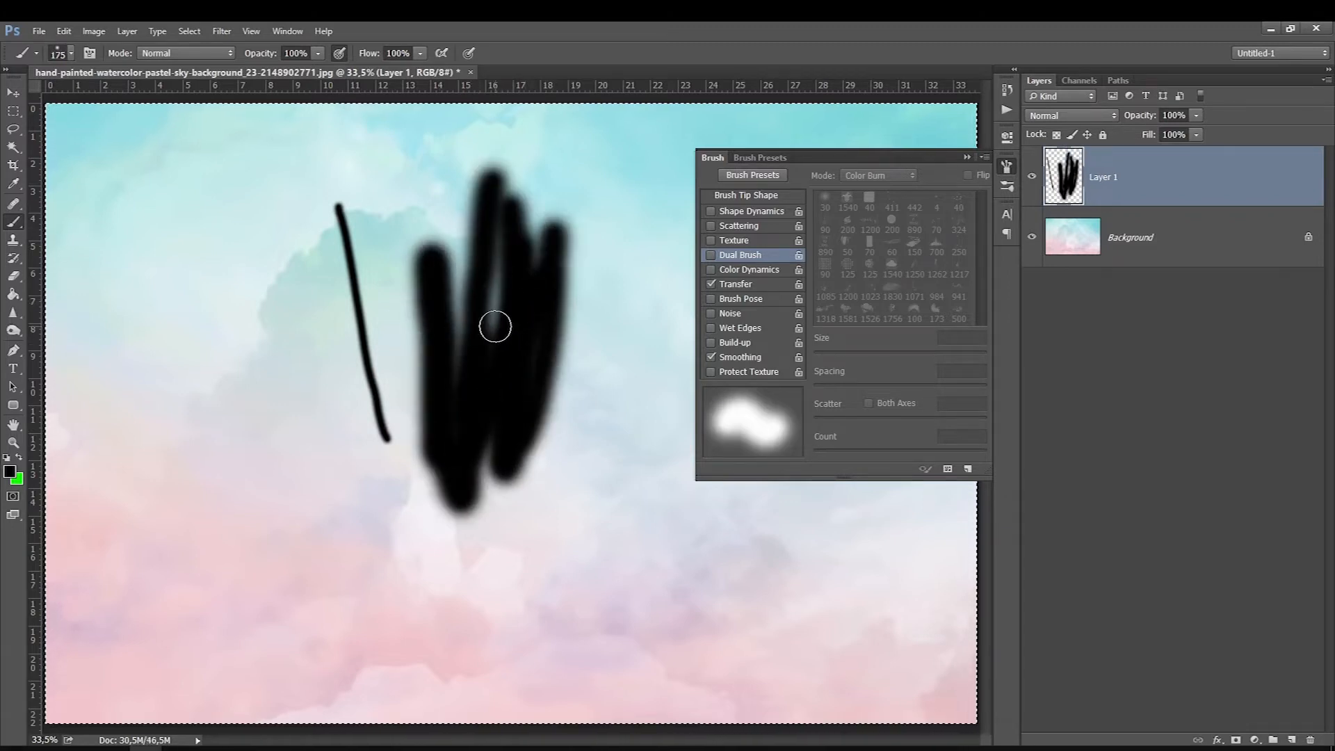
key("Delete")
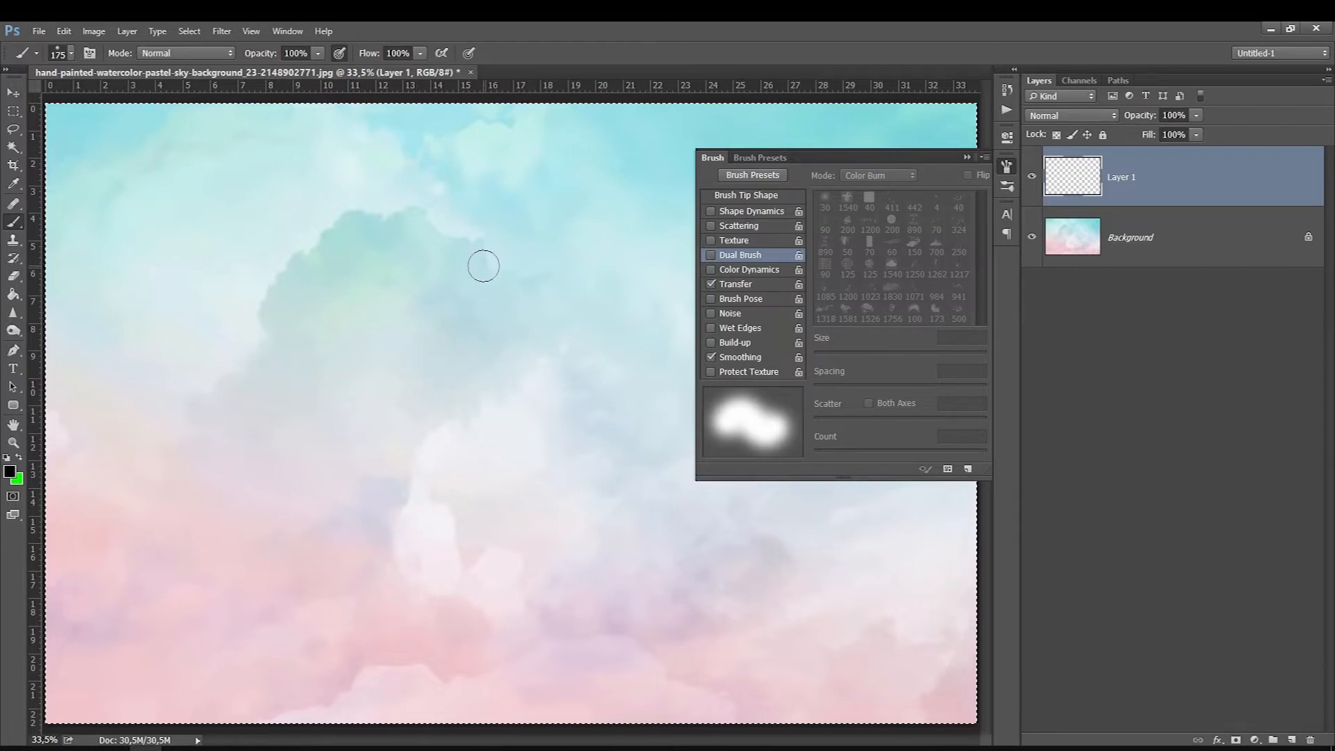
Step: Set the brush size to 25 px, paint two thin curved test strokes on Layer 1 and clear them
right_click(400, 306)
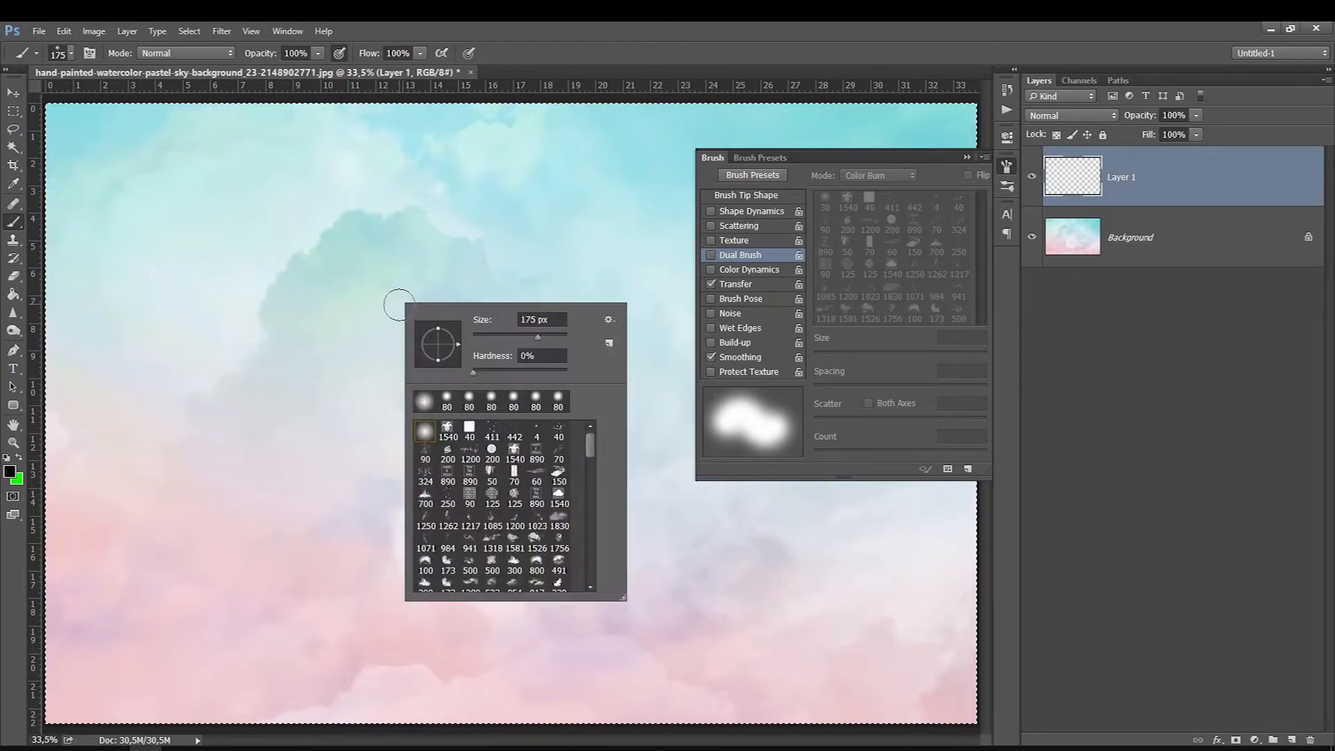
left_click_drag(496, 342, 546, 337)
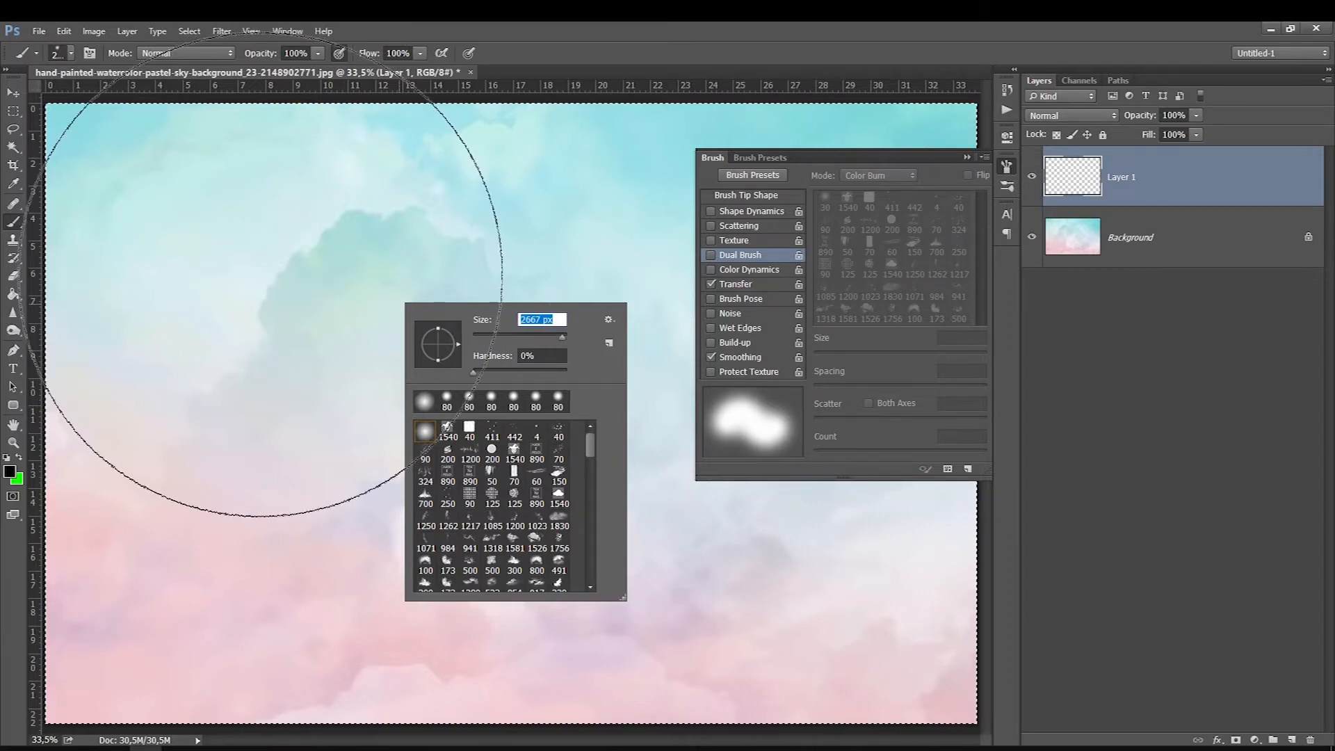
type("25")
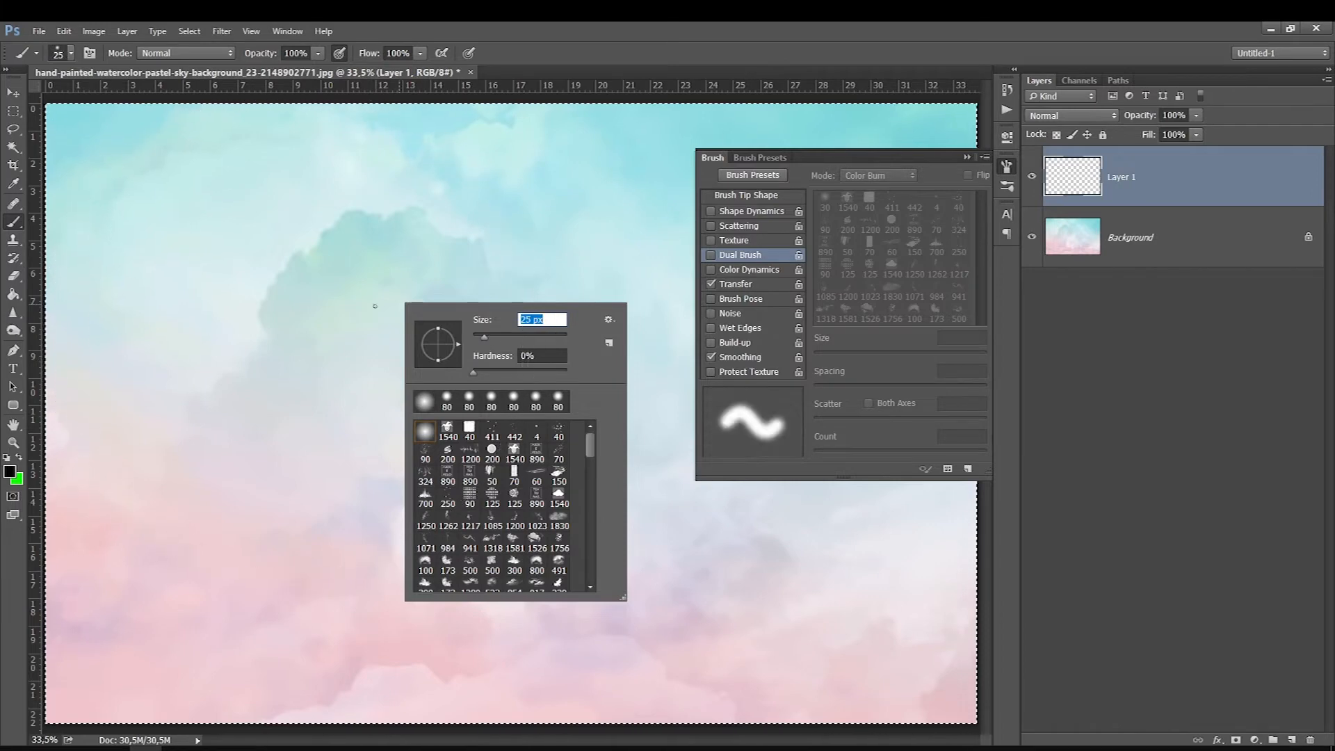
key("Return")
left_click_drag(220, 266, 276, 375)
left_click_drag(205, 230, 272, 368)
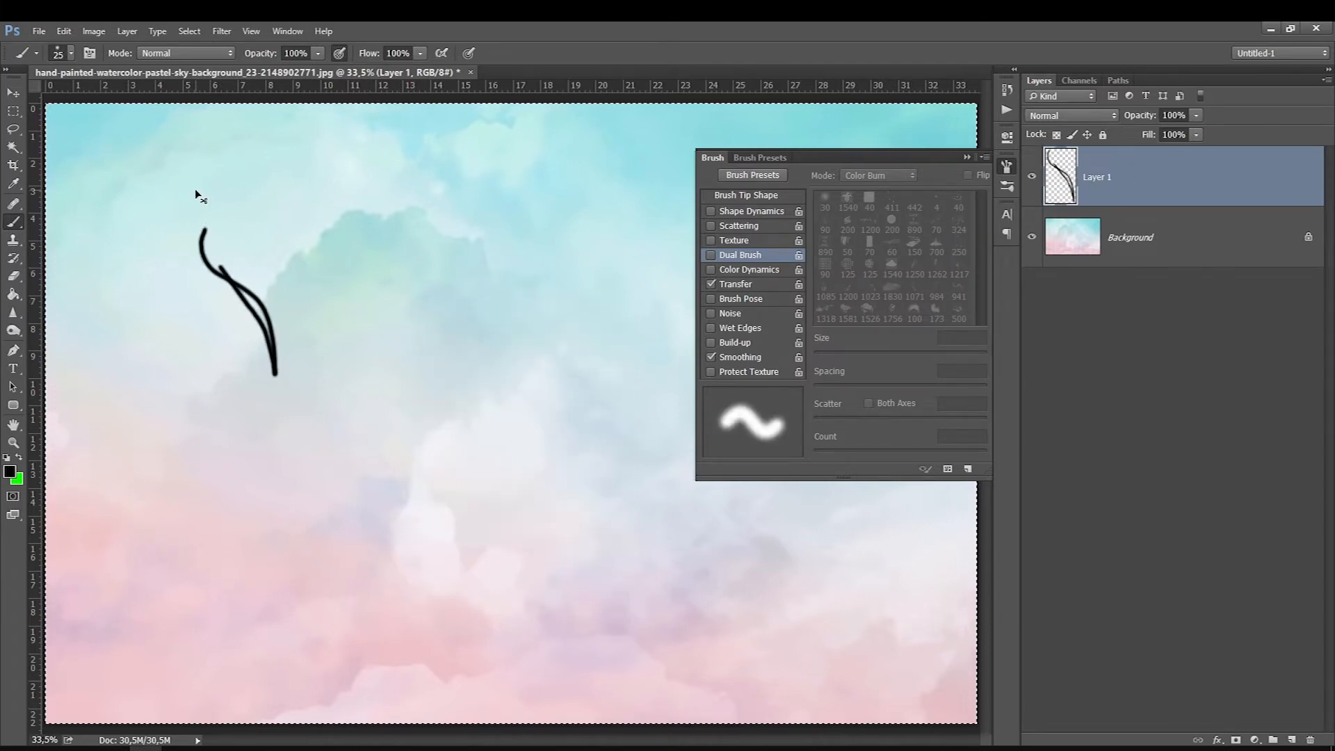
key("Delete")
Step: Examine the document's width, height and resolution in the Image Size settings, and leave them without applying changes
right_click(280, 325)
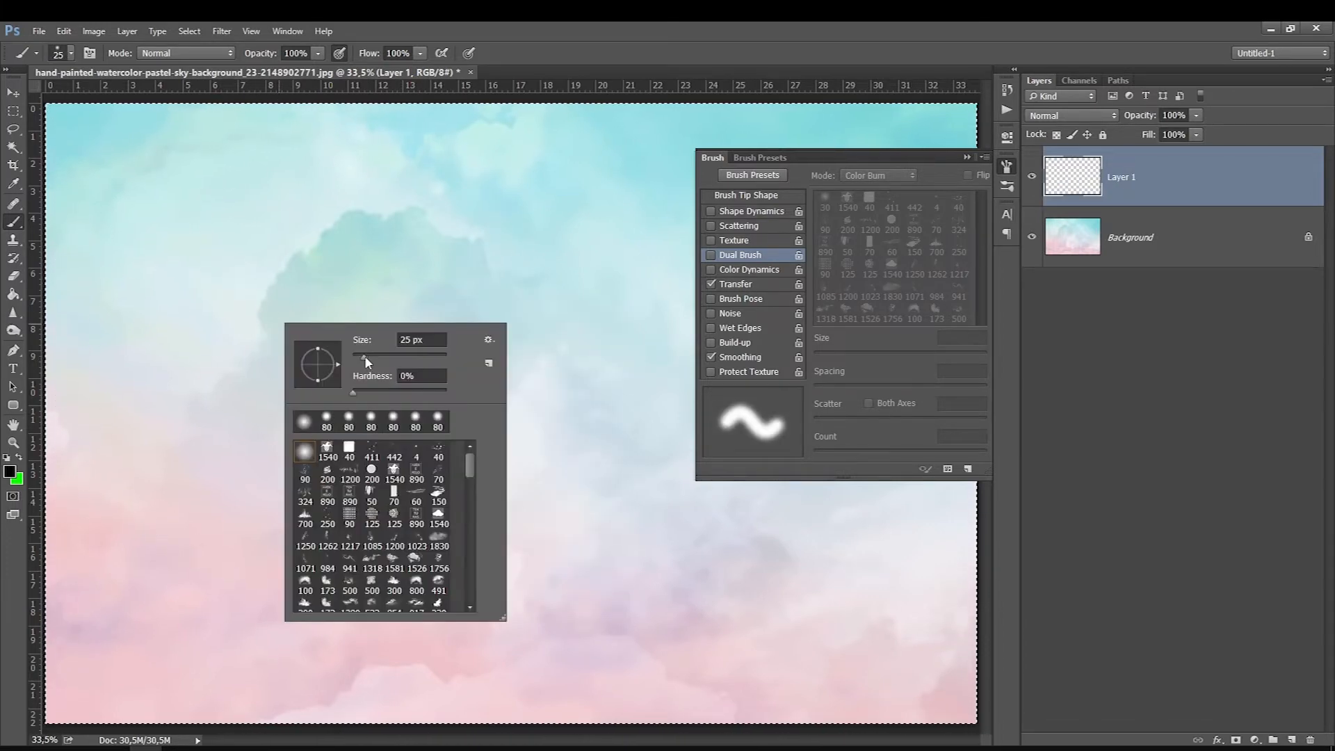
left_click(90, 34)
left_click(90, 32)
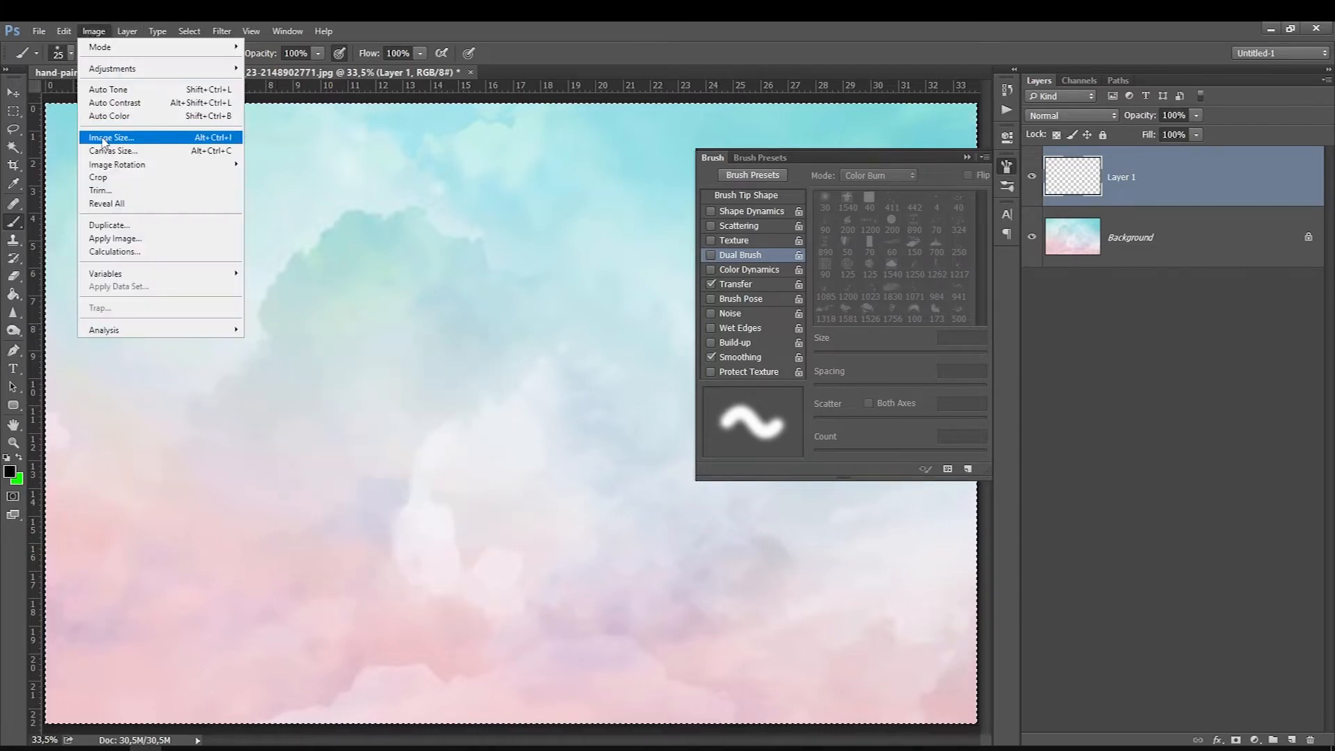
left_click(97, 138)
left_click(668, 291)
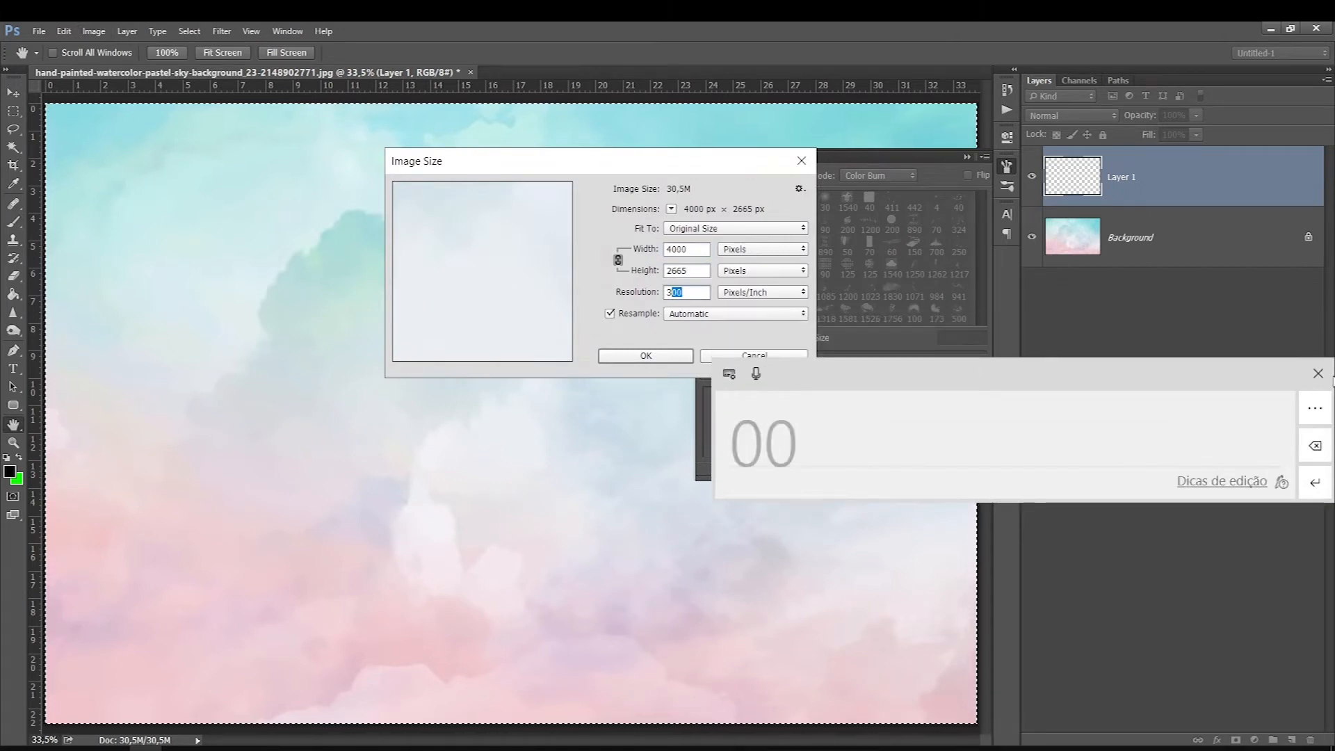
left_click_drag(1139, 373, 715, 338)
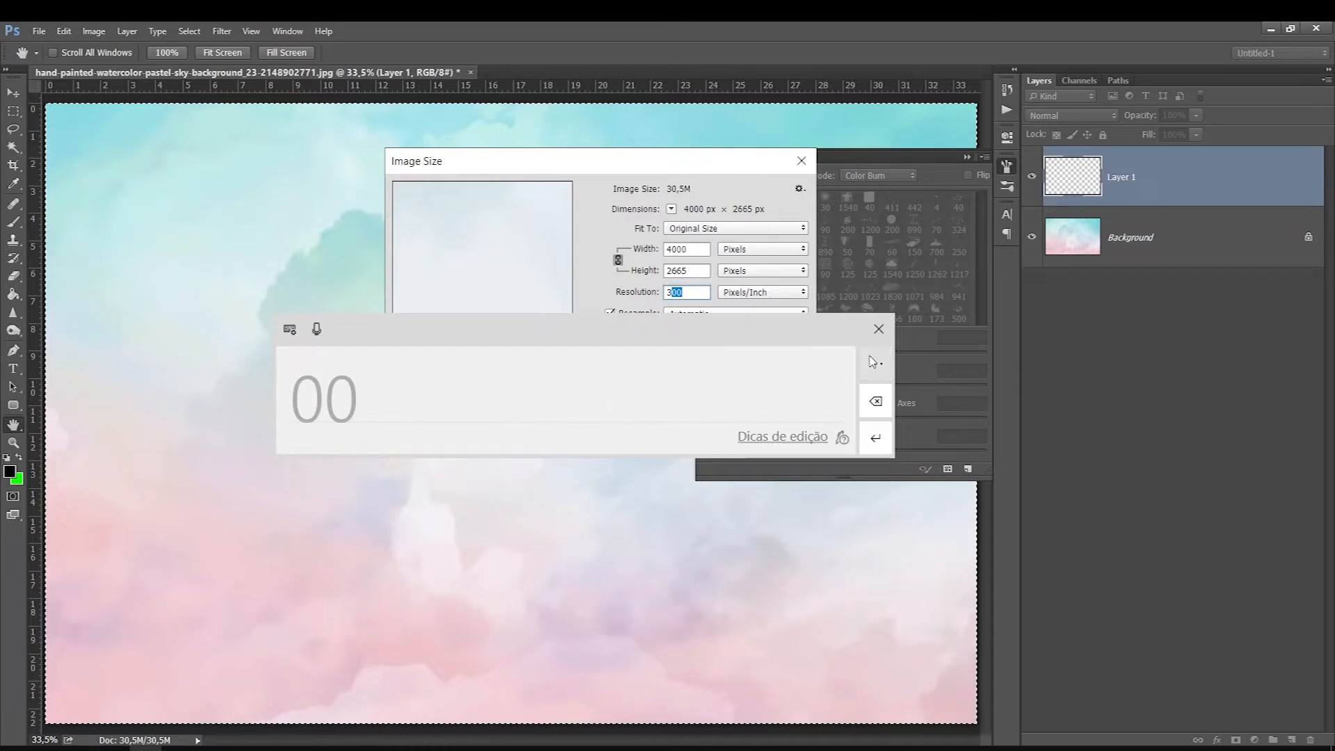
left_click(878, 329)
left_click_drag(695, 250, 478, 231)
left_click_drag(689, 272, 556, 275)
left_click_drag(702, 293, 510, 296)
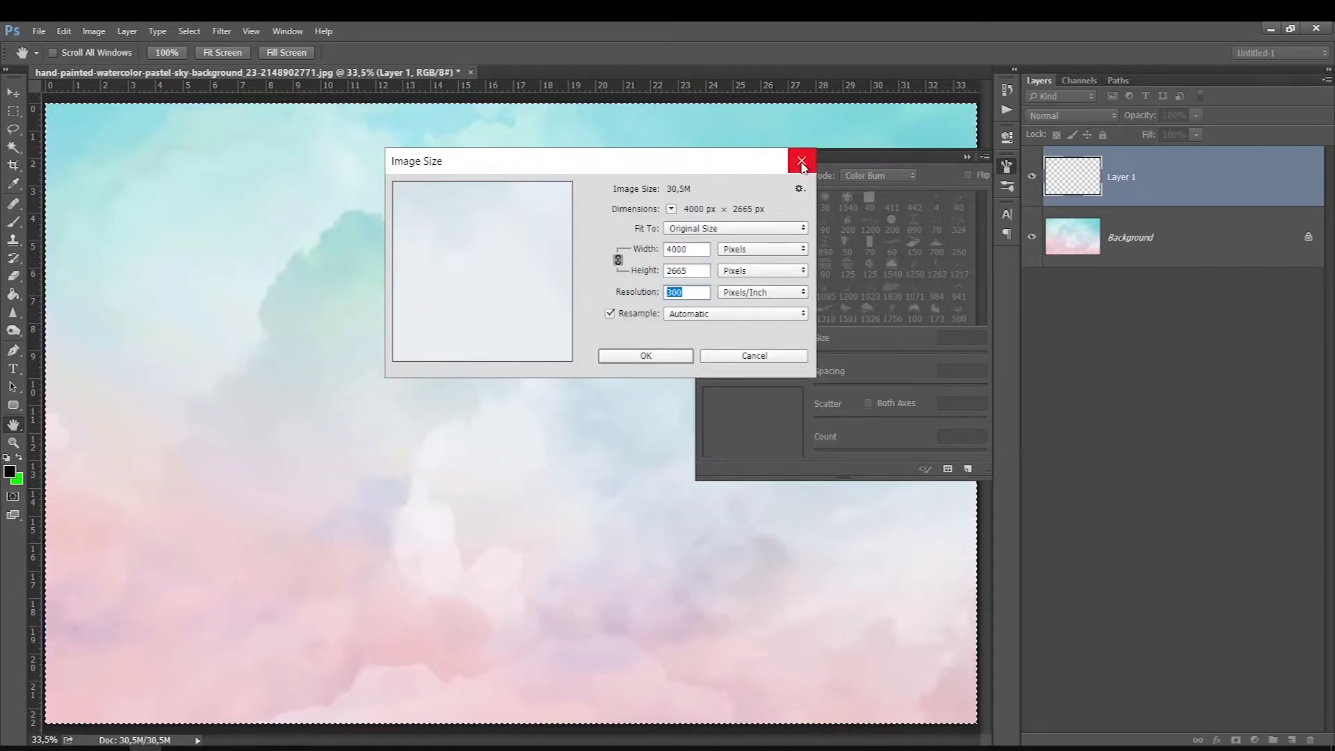
right_click(346, 327)
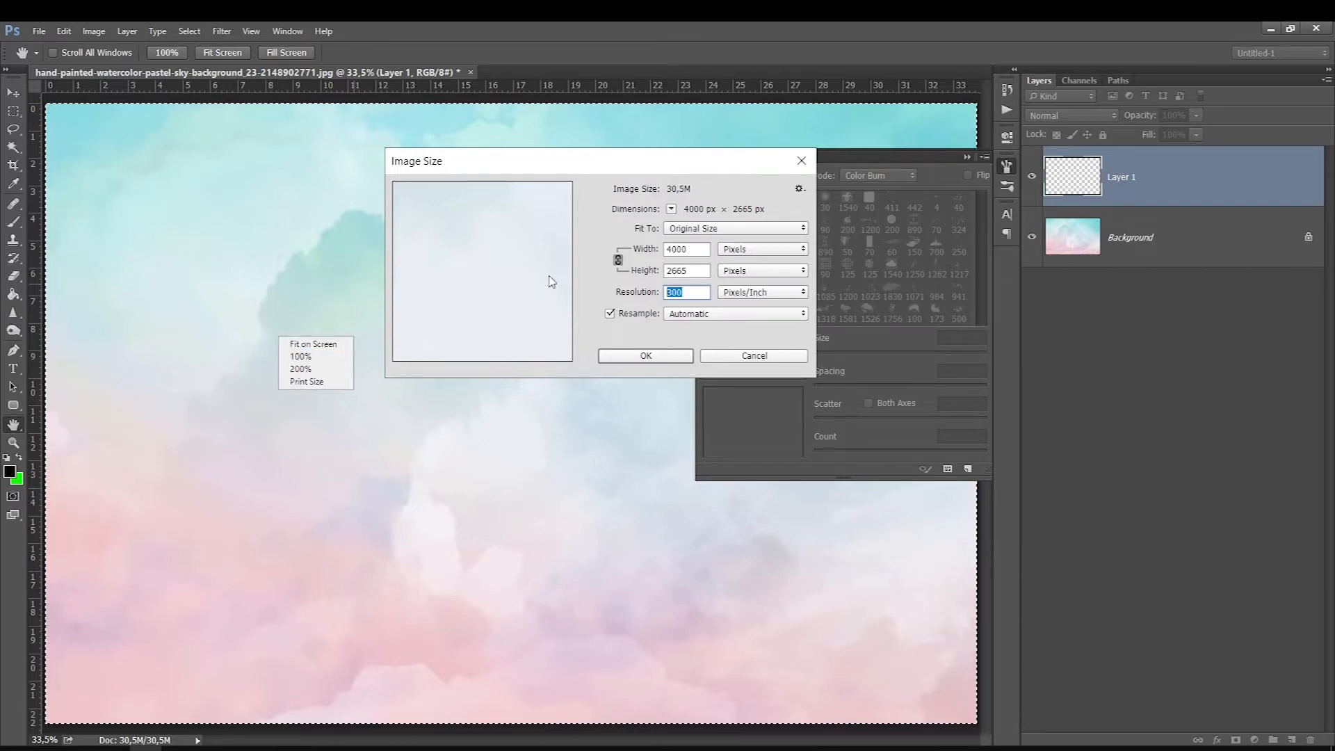
left_click(725, 166)
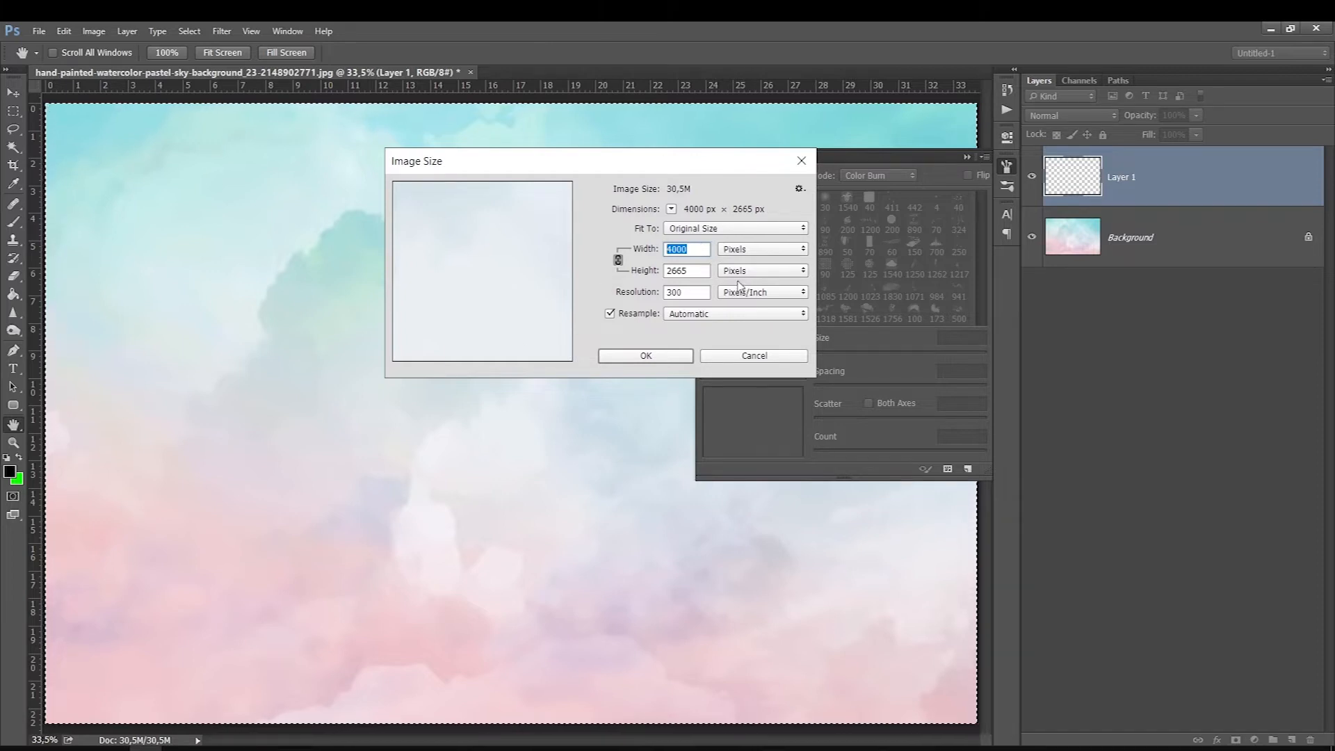
left_click(691, 293)
key("Escape")
Step: Return to the Brush tool and set the brush size to 62 px
key("b")
right_click(407, 341)
mouse_move(497, 363)
left_mouse_down()
mouse_move(528, 363)
mouse_move(513, 364)
left_mouse_up()
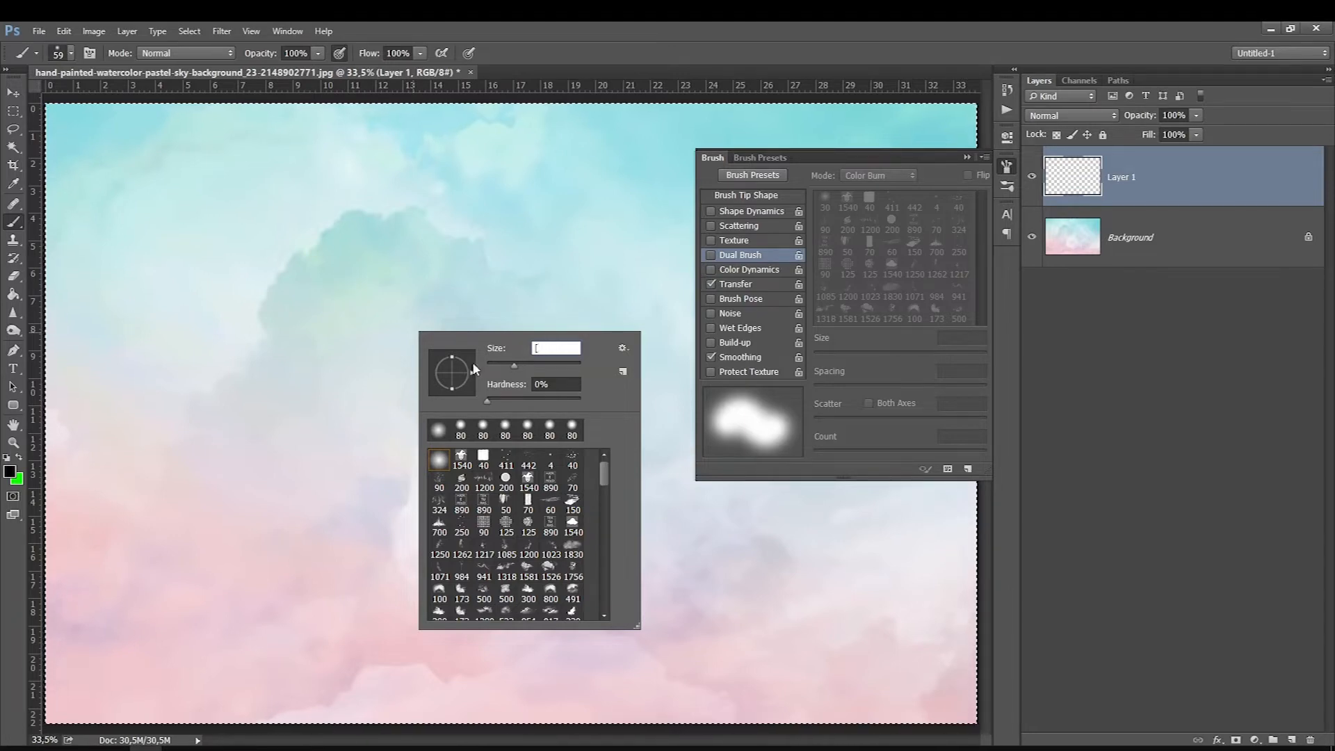
right_click(290, 302)
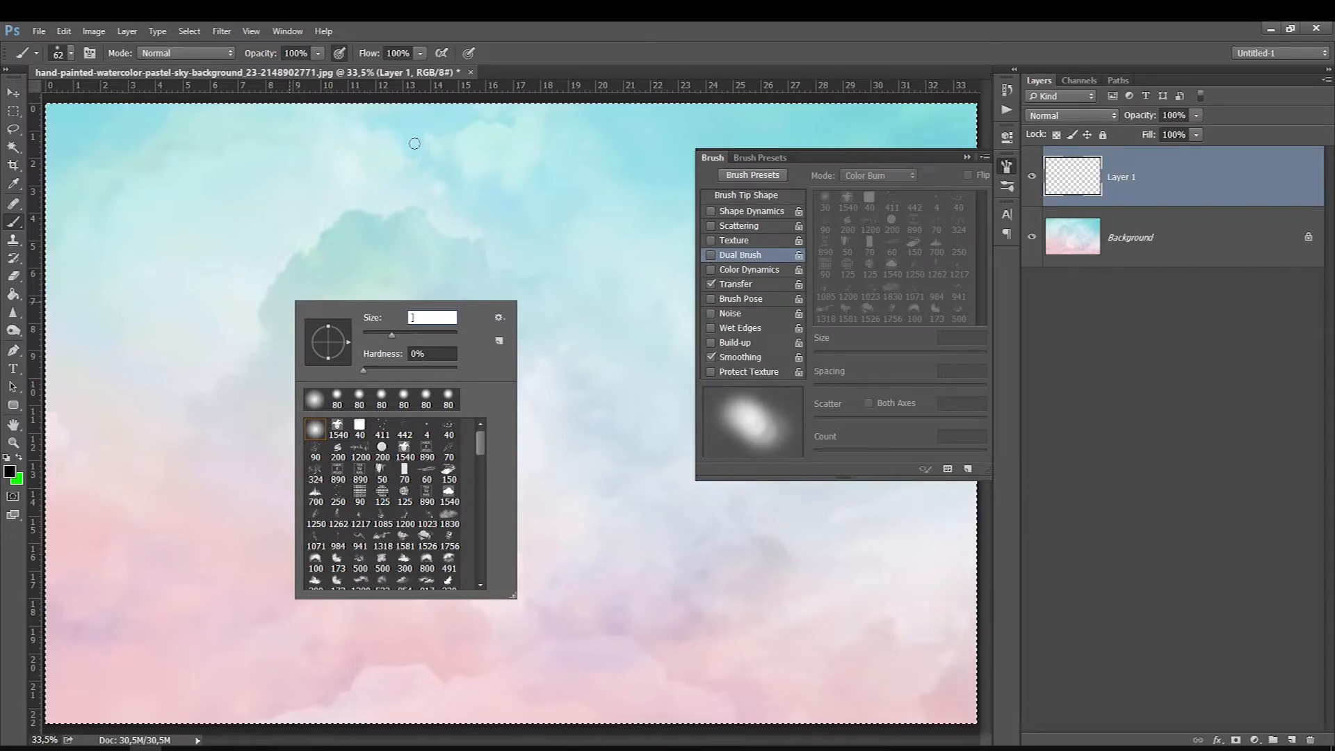
left_click(1106, 173)
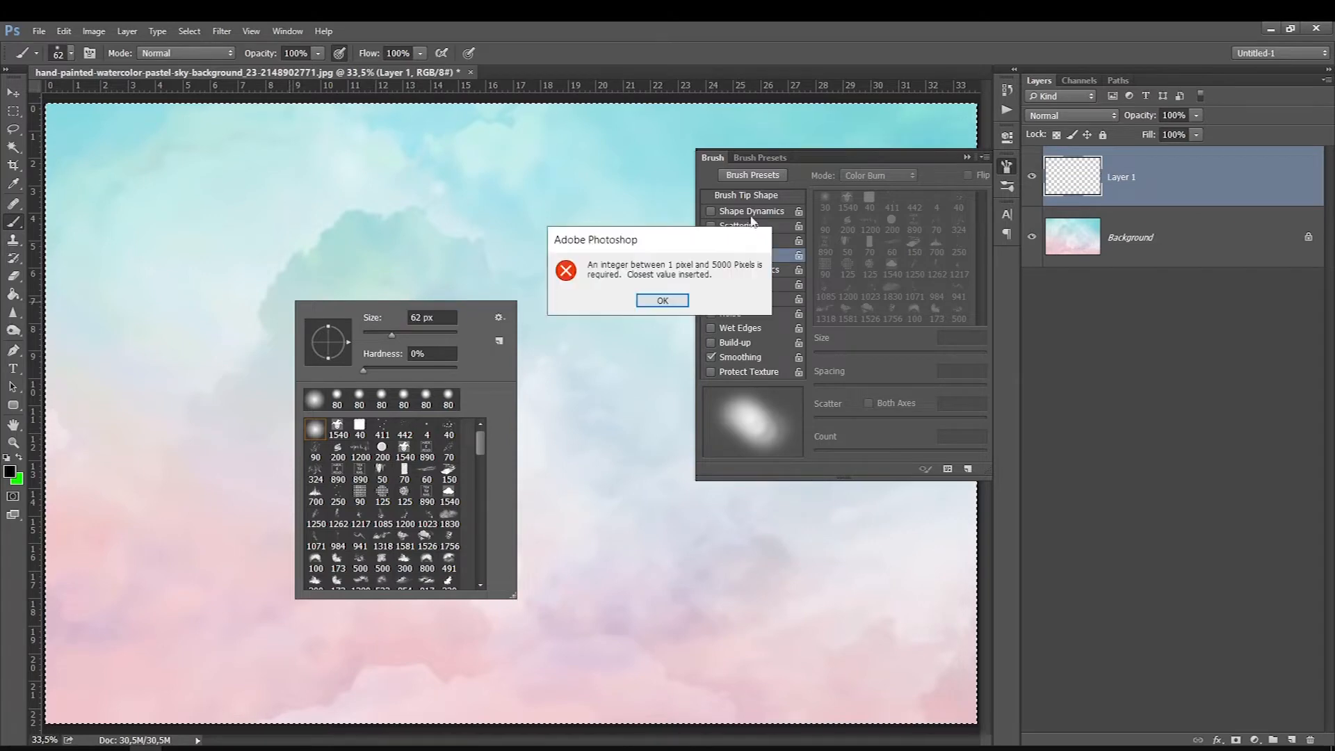
left_click(663, 300)
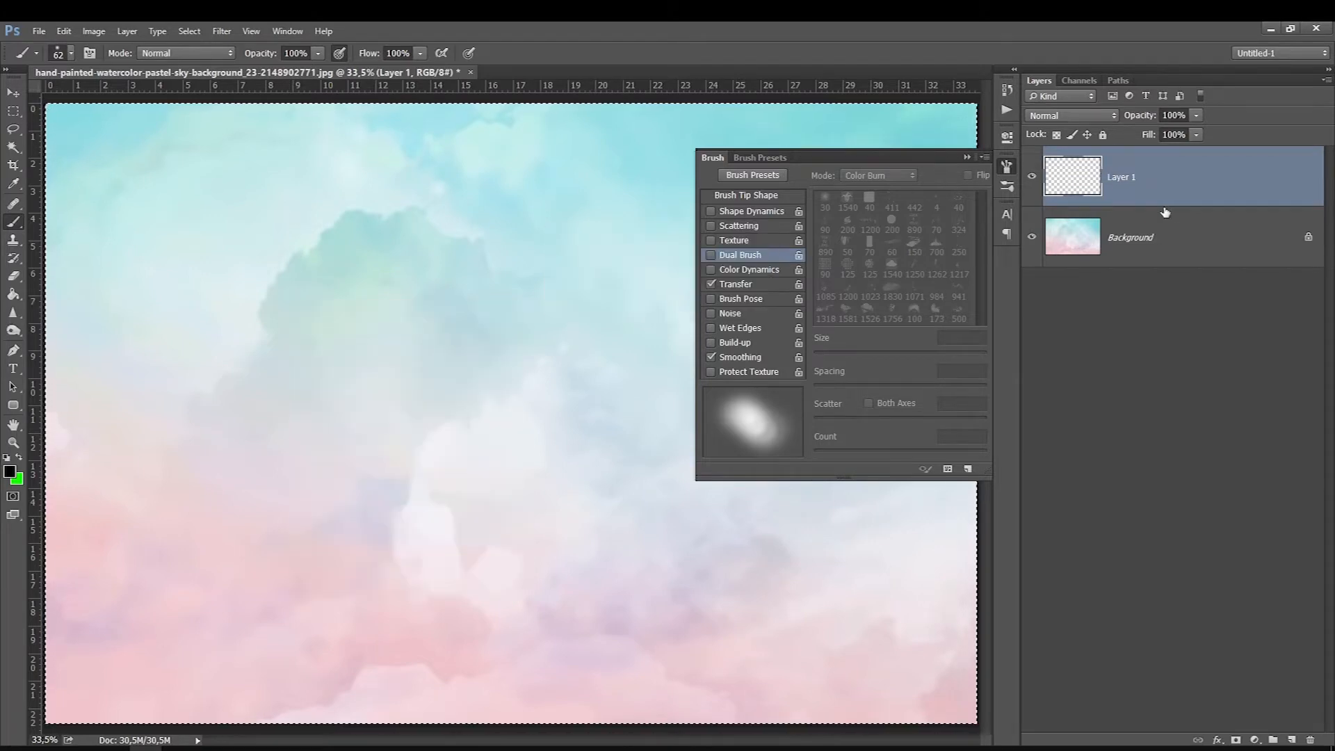
Step: Step the brush size up and down repeatedly, ending at 700 px
left_click(370, 301)
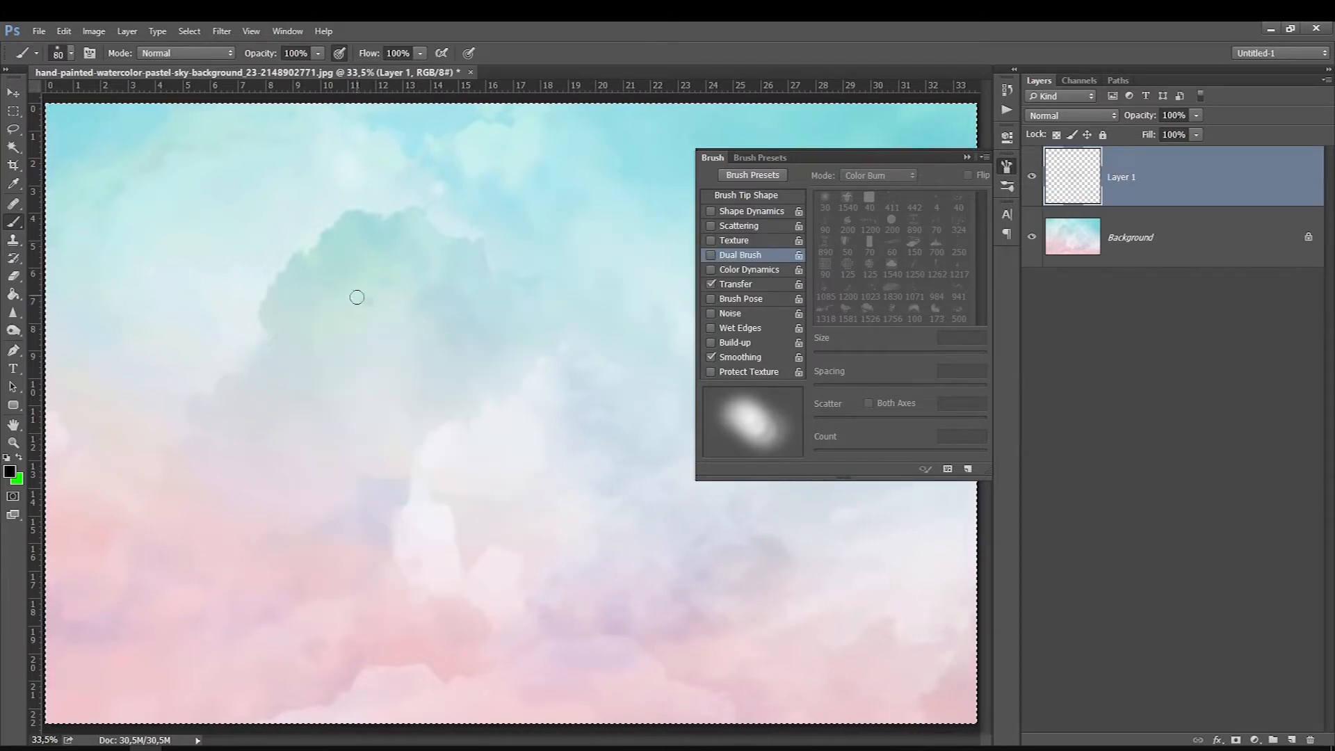
key("]")
key("]")
key("]")
key("]")
key("]")
key("]")
key("]")
key("]")
key("]")
key("]")
key("]")
key("]")
key("]")
key("]")
key("]")
key("[")
key("[")
key("[")
key("[")
key("[")
key("[")
key("[")
key("[")
key("[")
key("[")
key("[")
key("[")
key("[")
key("[")
key("[")
key("[")
key("[")
key("]")
key("]")
key("]")
key("]")
key("]")
key("]")
key("]")
key("]")
key("]")
key("]")
key("]")
key("]")
Step: Paint a soft black spot on Layer 1 with the 700 px brush at 0% hardness
right_click(363, 299)
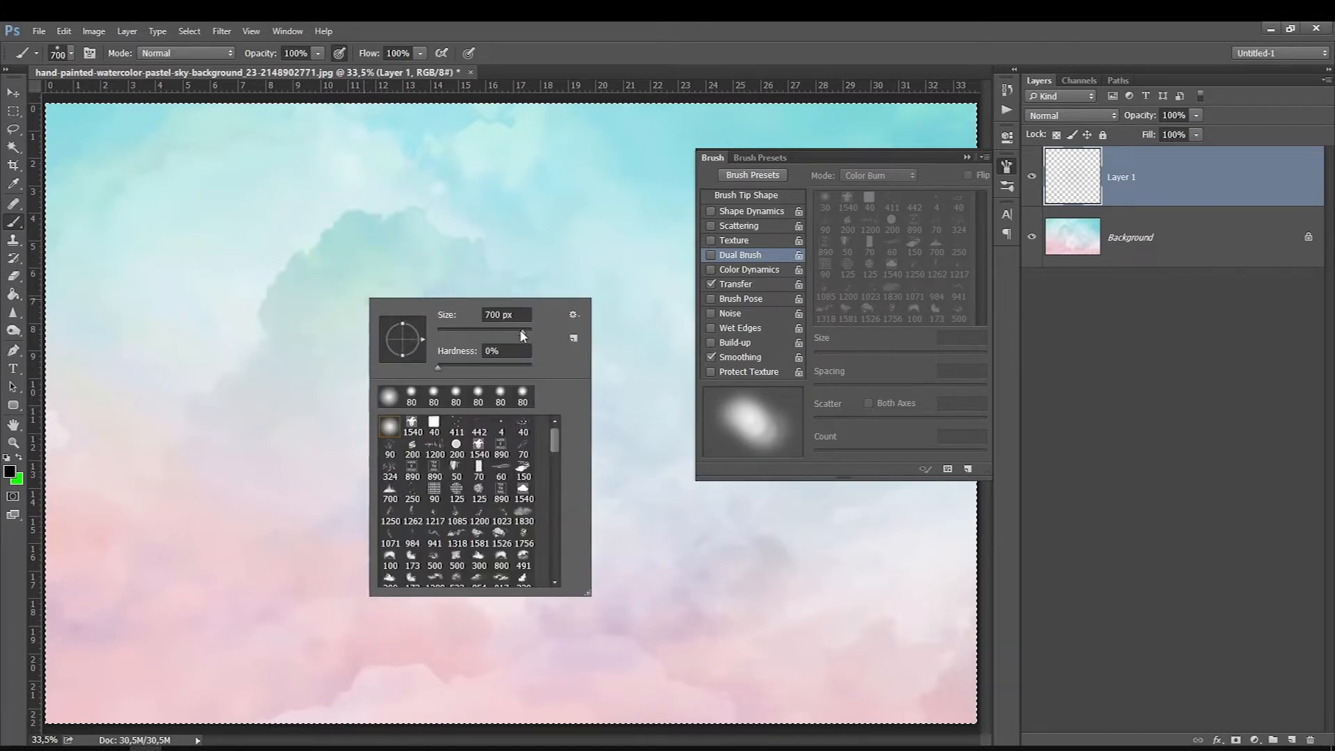
left_click(348, 238)
left_click_drag(349, 238, 359, 238)
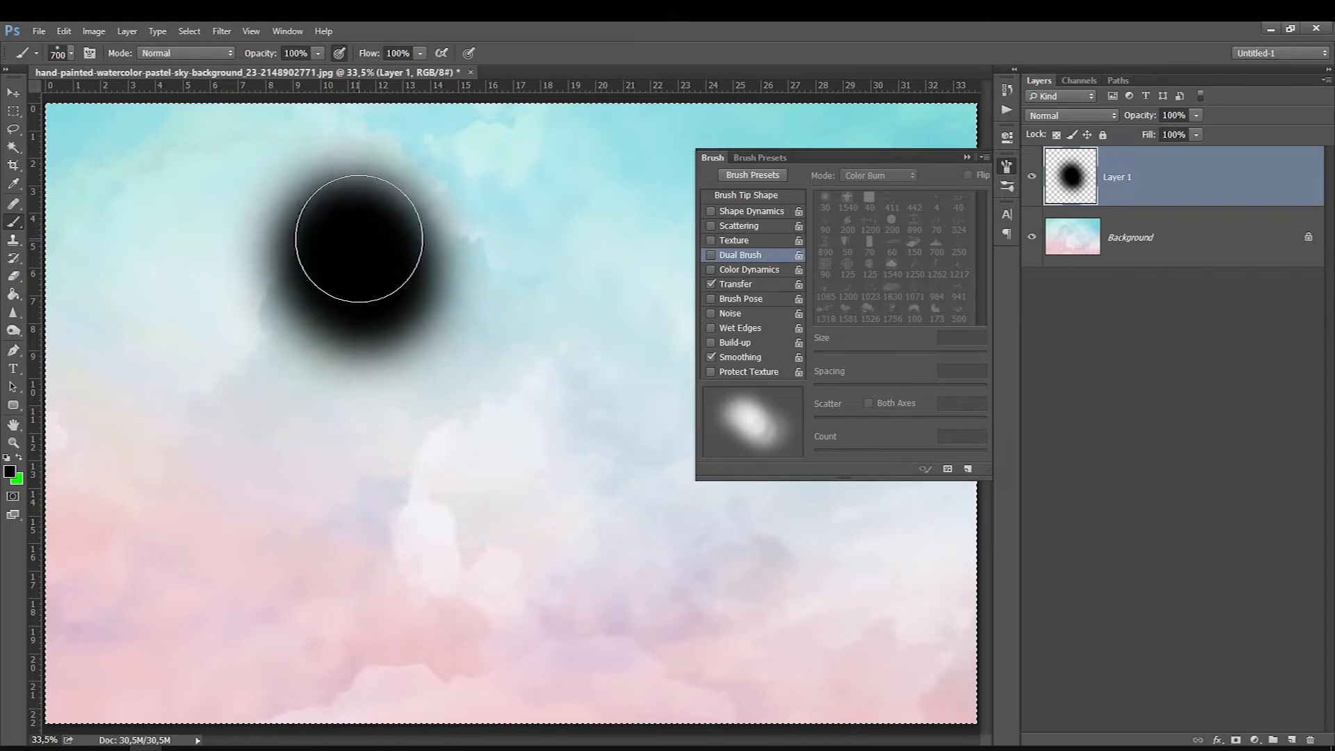
Step: Raise the brush hardness to the maximum, paint a hard-edged comparison stroke below the soft spot and clear the layer
right_click(381, 288)
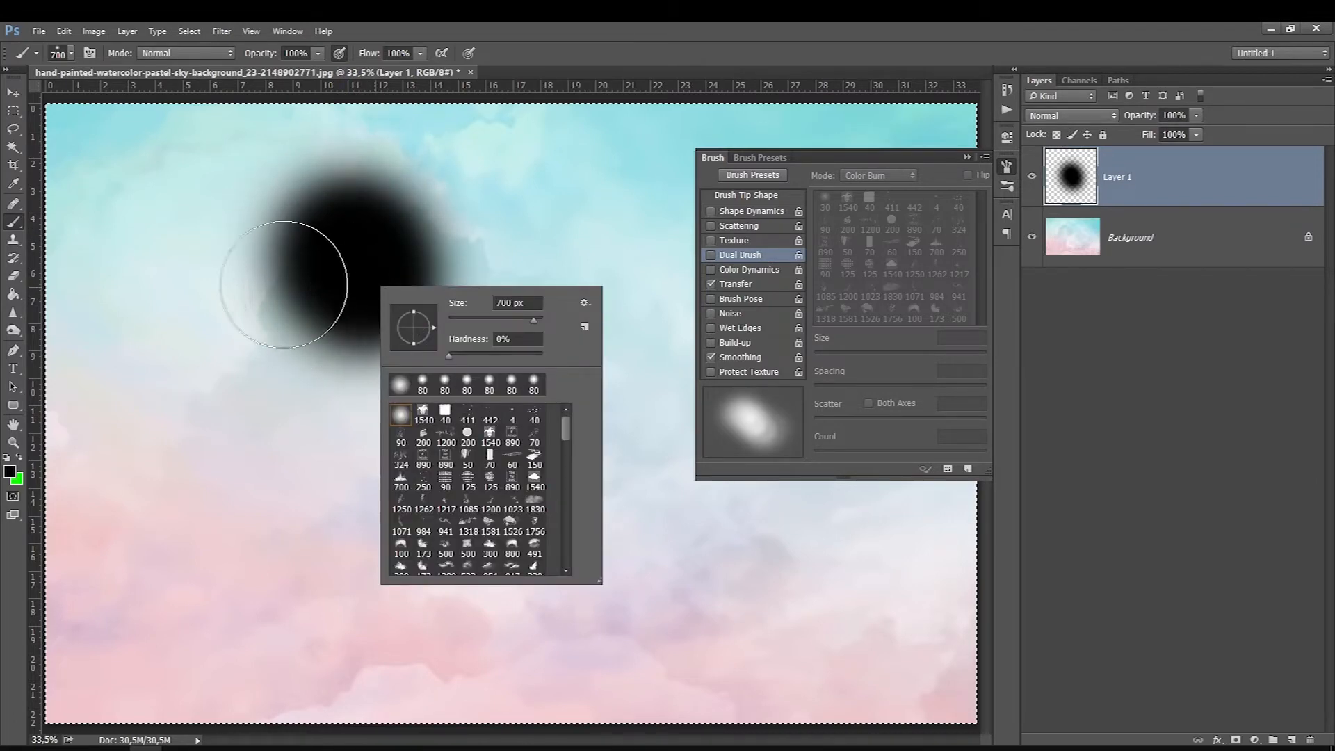
left_click_drag(450, 355, 545, 356)
mouse_move(223, 505)
left_mouse_down()
mouse_move(287, 549)
mouse_move(313, 528)
mouse_move(292, 515)
mouse_move(441, 545)
mouse_move(506, 598)
left_mouse_up()
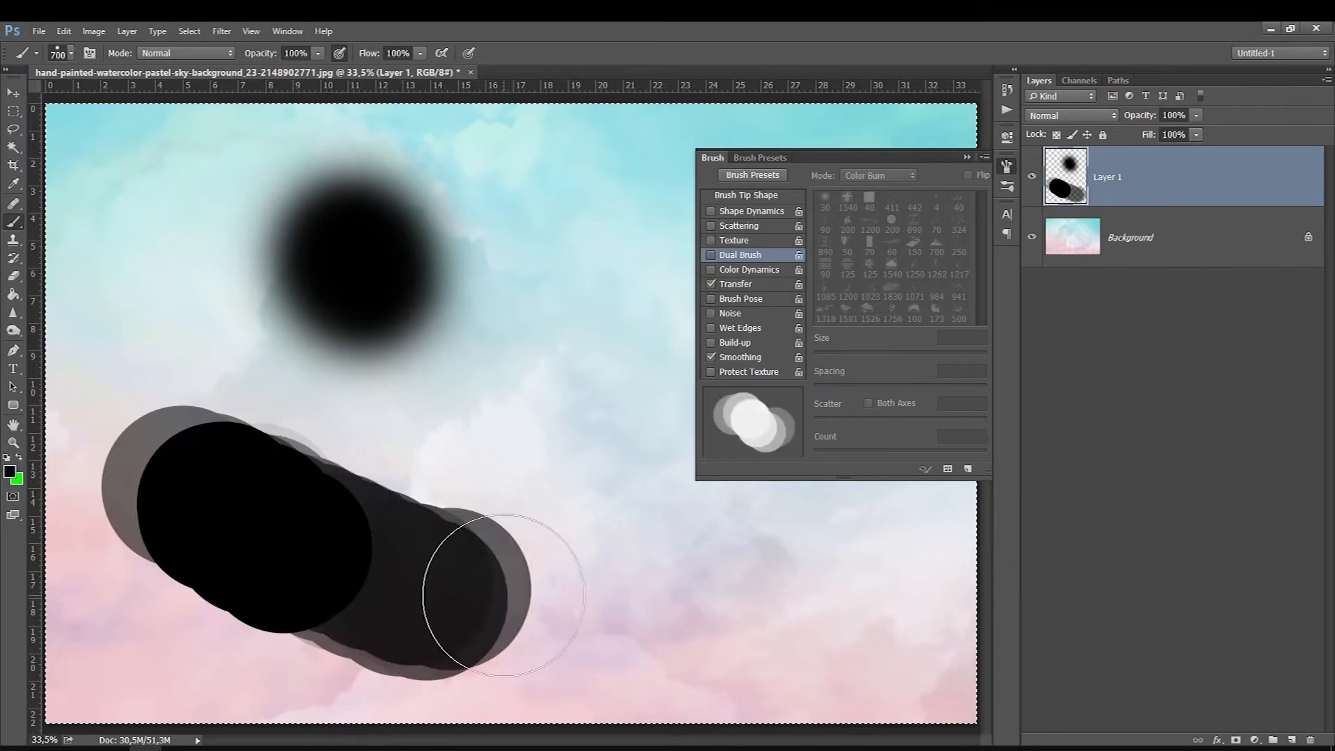
key("Delete")
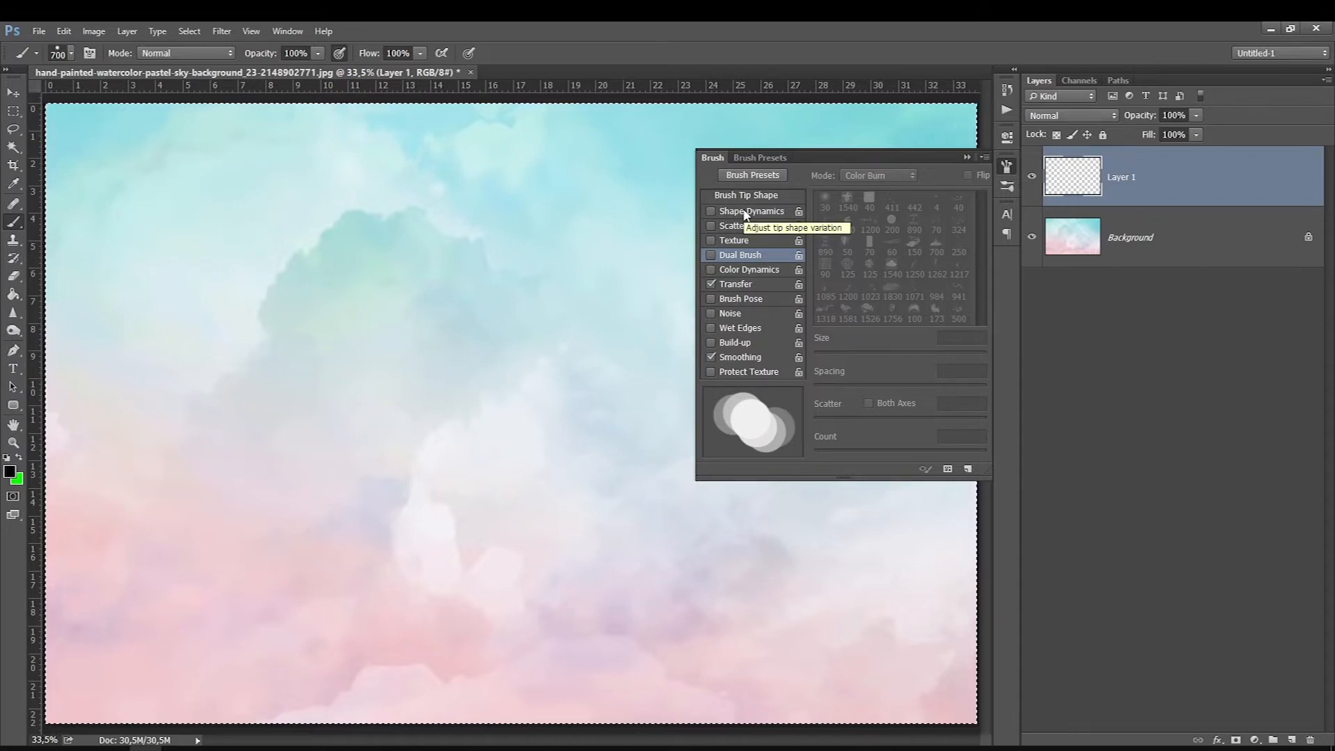
Step: Enable Shape Dynamics with 7% size jitter, reduce the brush to 300 px, and paint and undo a test dab
left_click(745, 211)
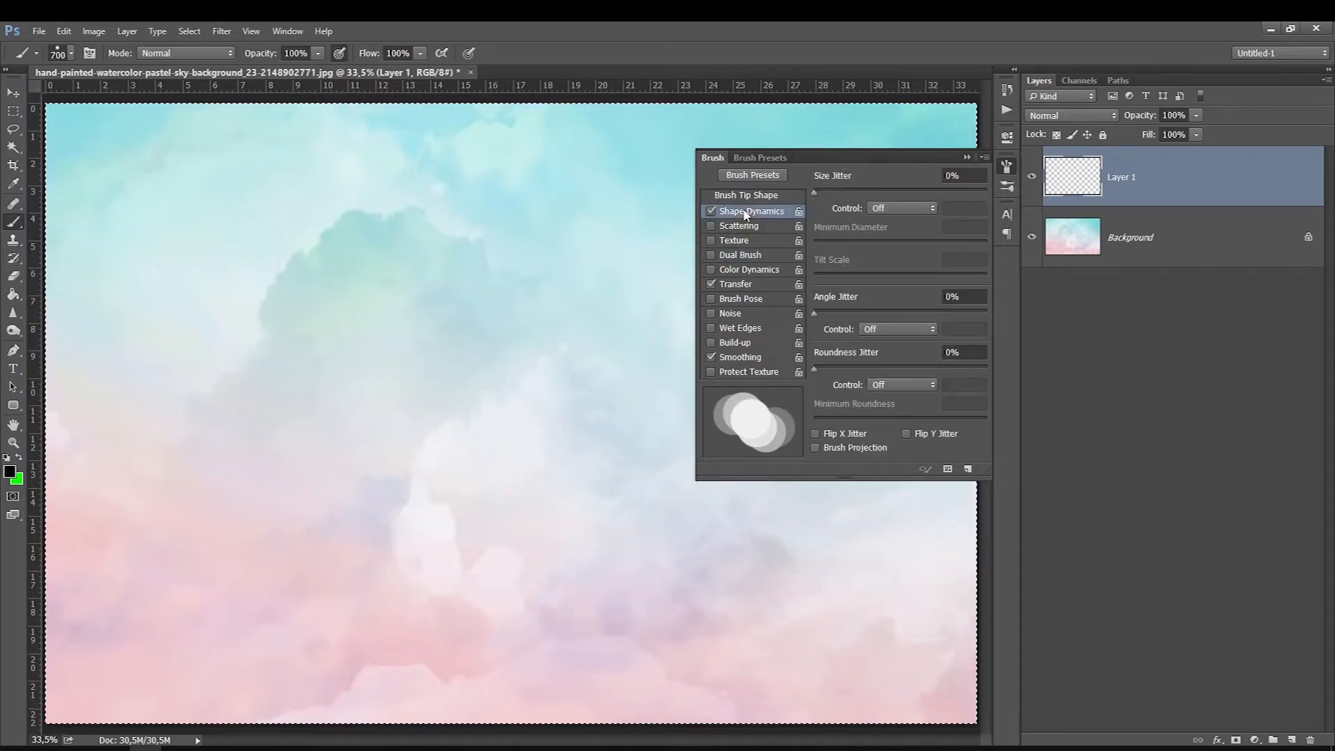
left_click(826, 192)
key("bracketleft")
key("bracketleft")
key("bracketleft")
key("bracketleft")
left_click(420, 357)
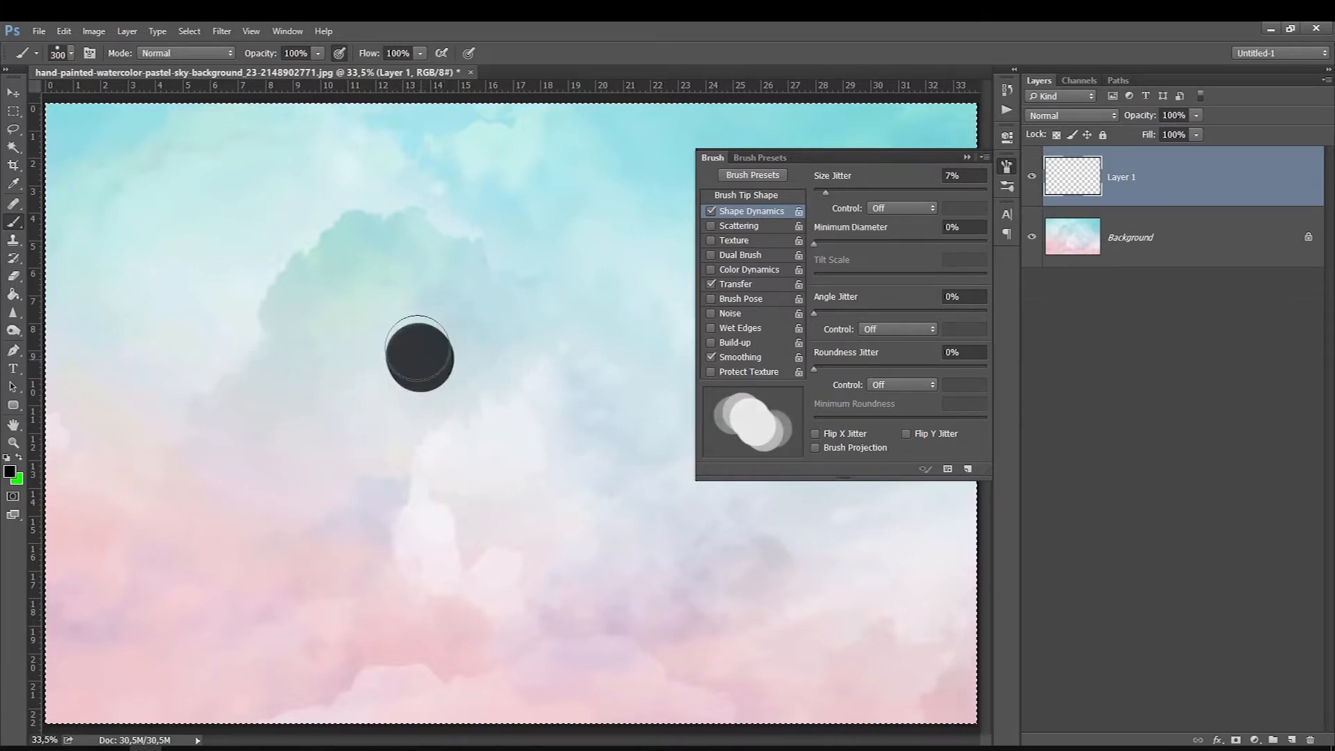
key("ctrl+z")
Step: Set the size jitter to 83%, try it with a long looping stroke on Layer 1 and undo the stroke
left_click_drag(826, 191, 958, 192)
mouse_move(208, 271)
left_mouse_down()
mouse_move(347, 472)
mouse_move(552, 394)
mouse_move(624, 385)
mouse_move(585, 518)
left_mouse_up()
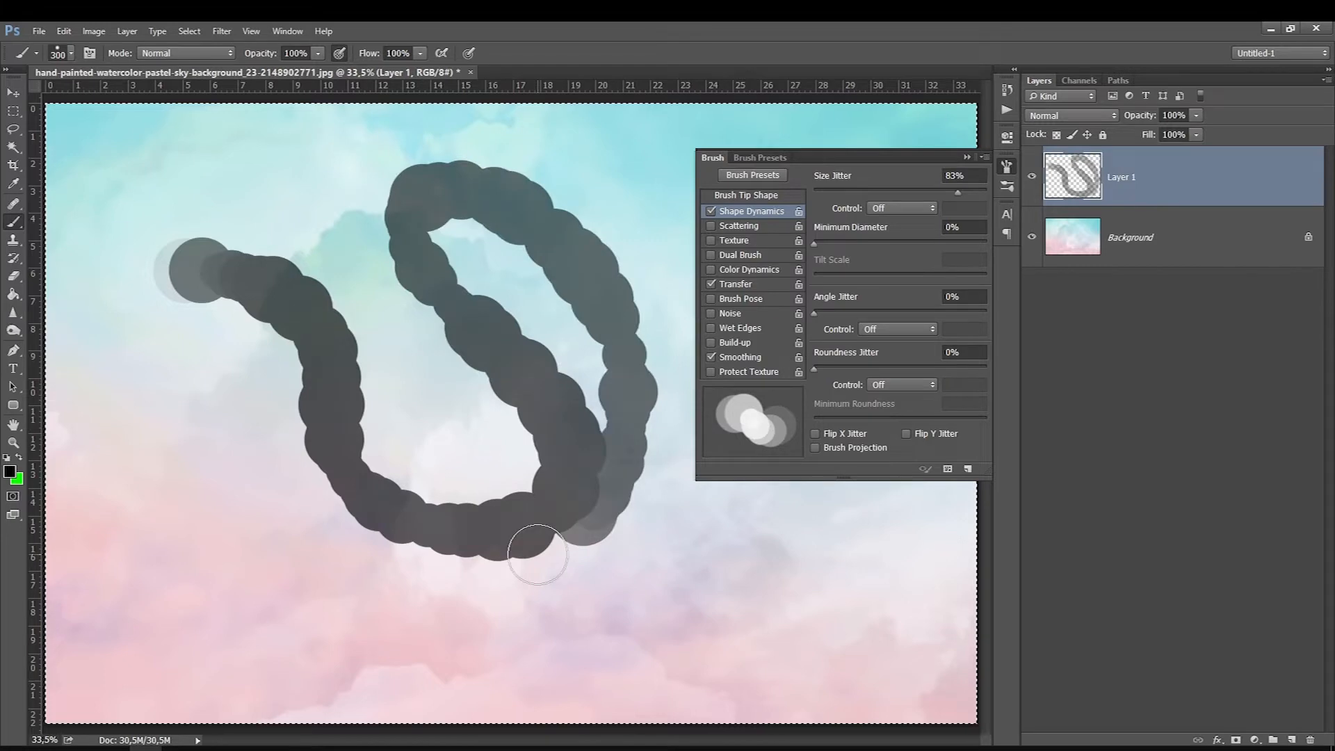
key("ctrl+z")
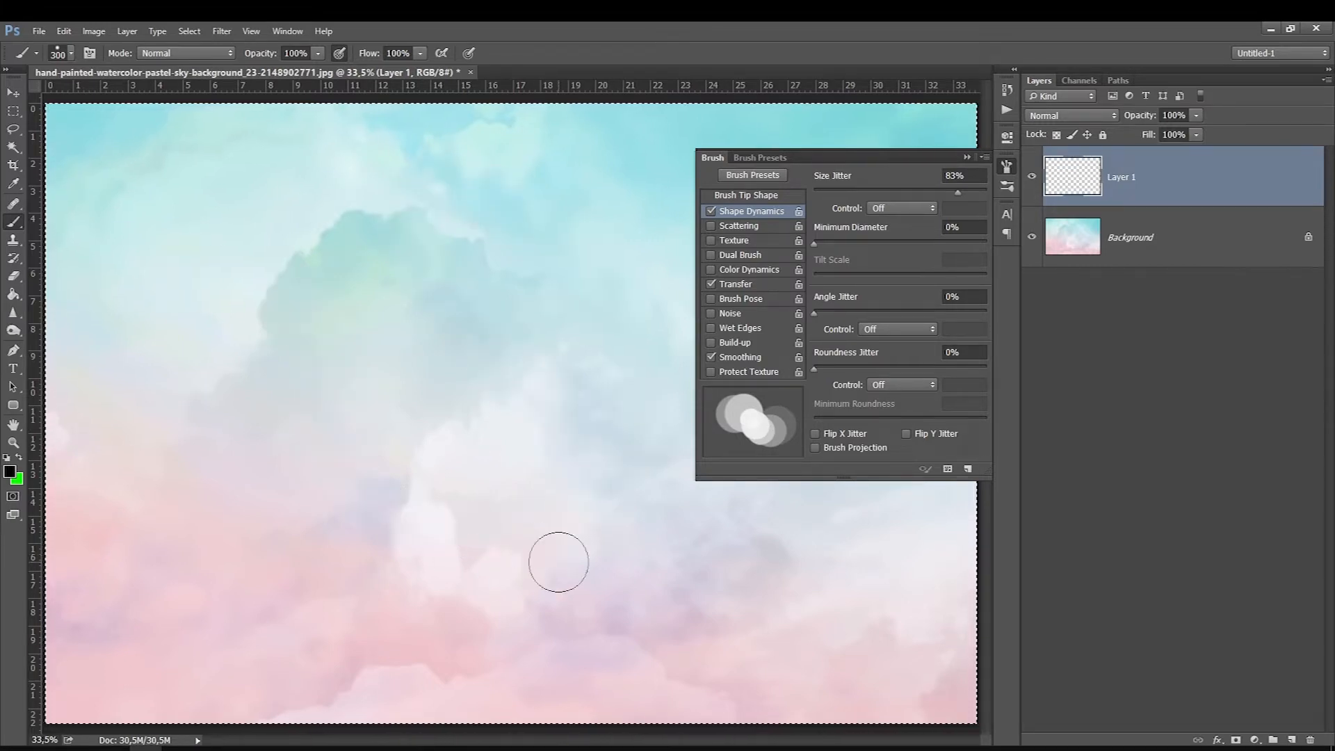
Step: Set minimum diameter to 100%, angle jitter to 32%, roundness jitter to 71% and minimum roundness to 46%, paint a winding test stroke and clear the layer
left_click_drag(815, 243, 996, 235)
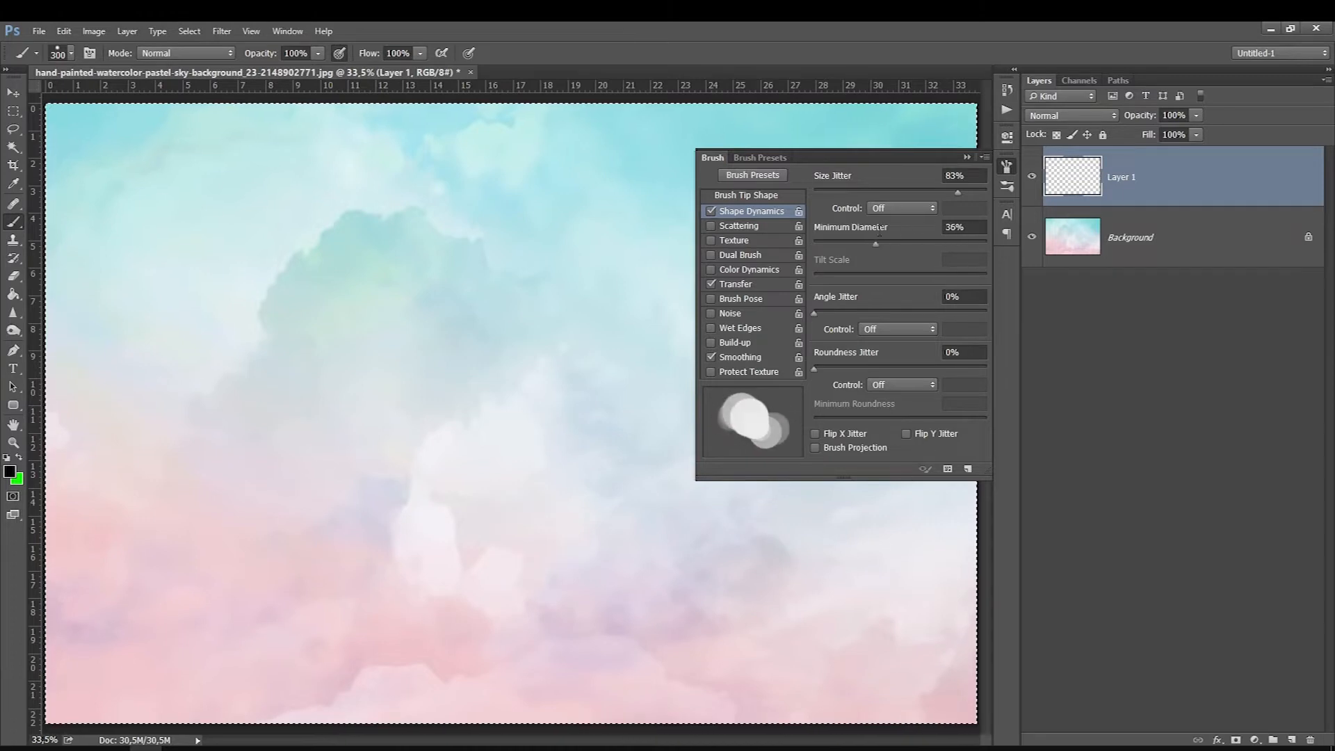
mouse_move(816, 313)
left_mouse_down()
mouse_move(925, 308)
mouse_move(835, 309)
left_mouse_up()
mouse_move(814, 368)
left_mouse_down()
mouse_move(881, 356)
mouse_move(853, 367)
mouse_move(936, 367)
left_mouse_up()
mouse_move(856, 420)
left_mouse_down()
mouse_move(947, 420)
mouse_move(938, 403)
mouse_move(891, 411)
left_mouse_up()
mouse_move(165, 267)
left_mouse_down()
mouse_move(283, 334)
mouse_move(452, 350)
mouse_move(610, 549)
left_mouse_up()
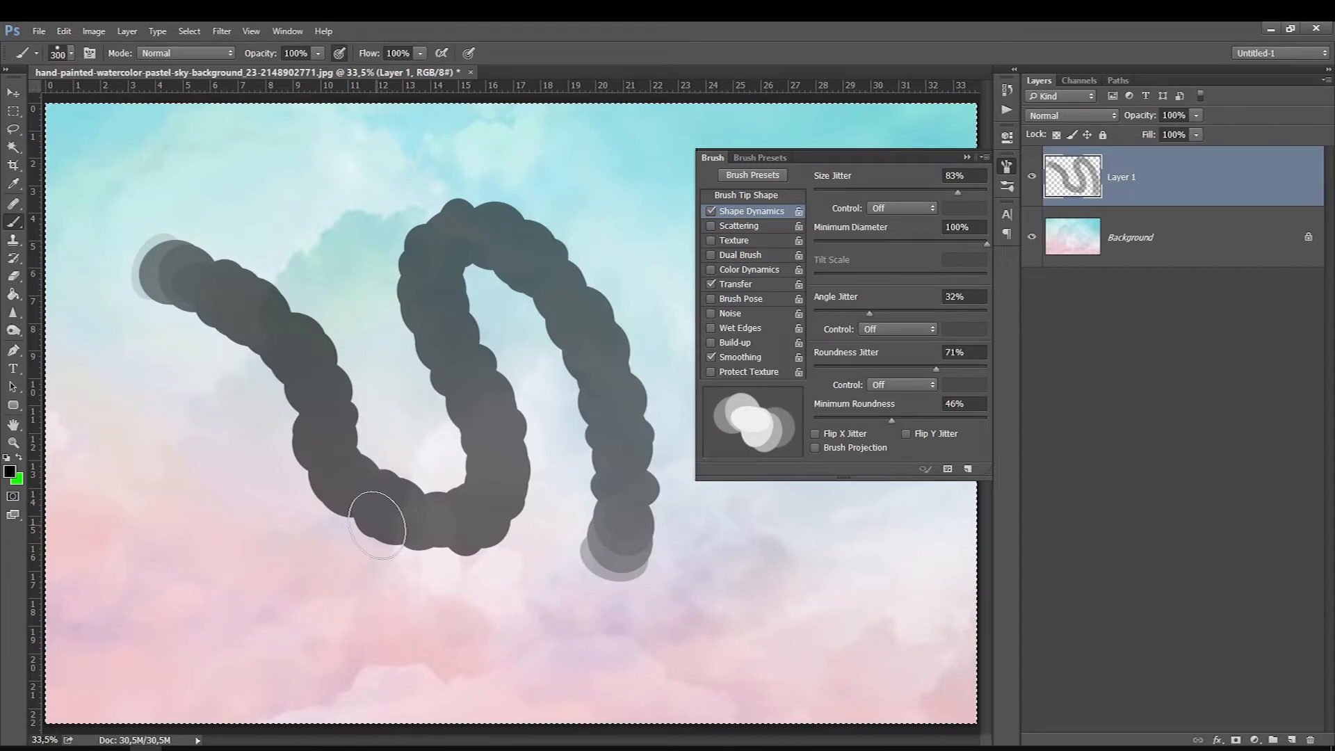
key("Delete")
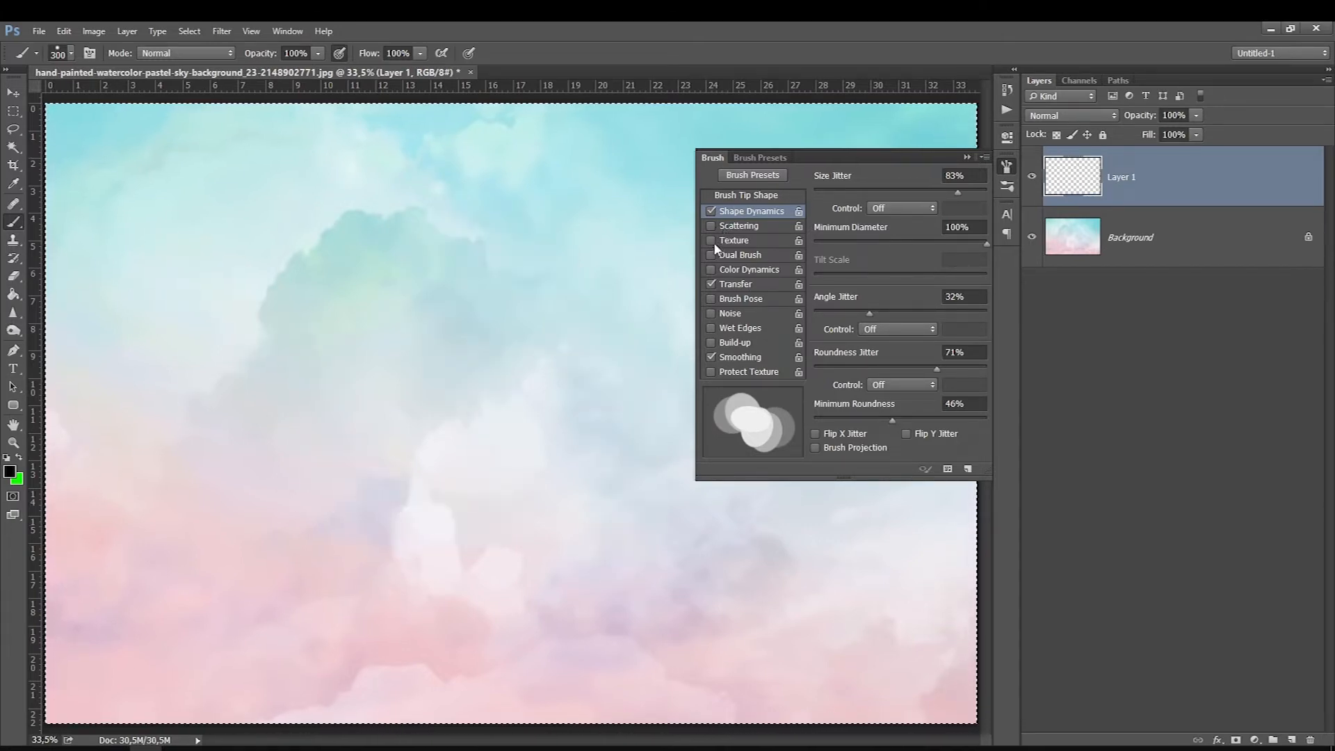
Step: Enable Scattering with 325% scatter, a count of 3 and 48% count jitter, and paint and undo a test stroke
left_click(724, 227)
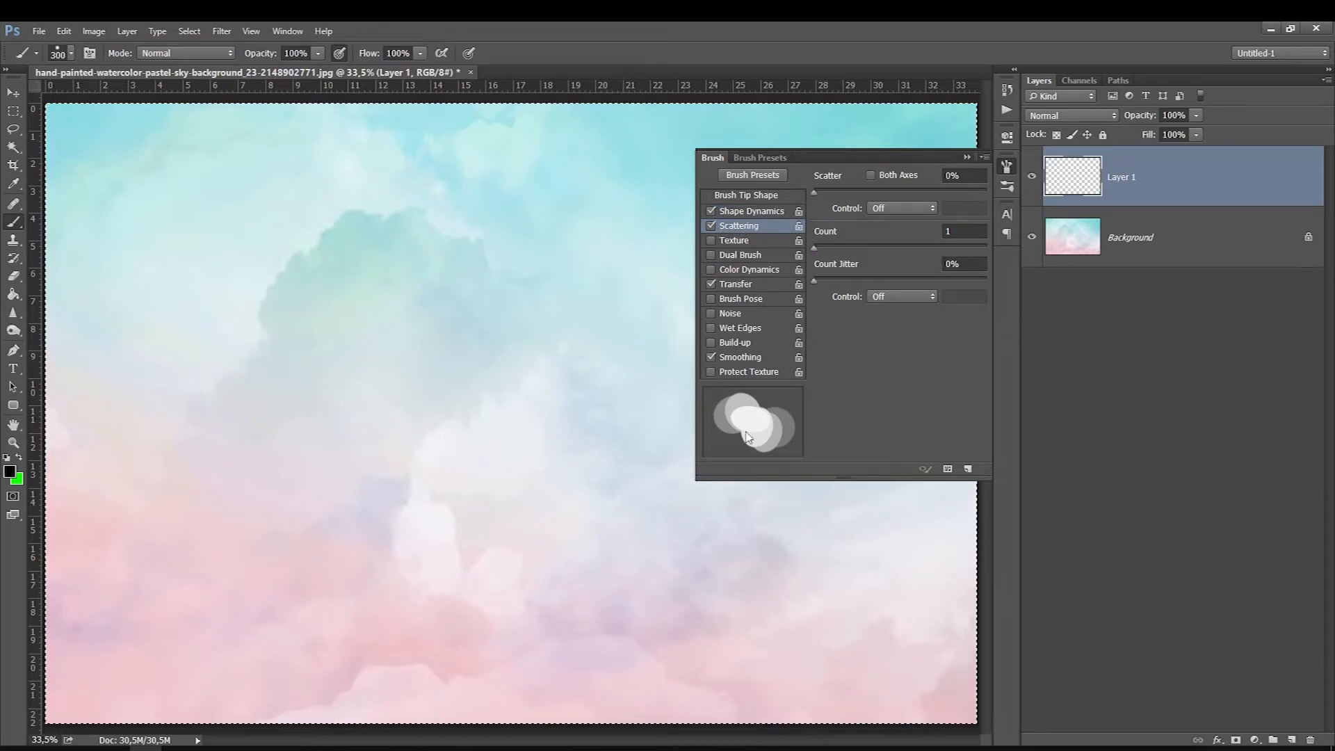
mouse_move(814, 192)
left_mouse_down()
mouse_move(916, 195)
mouse_move(857, 206)
mouse_move(870, 209)
left_mouse_up()
mouse_move(816, 249)
left_mouse_down()
mouse_move(909, 247)
mouse_move(842, 248)
mouse_move(817, 279)
mouse_move(965, 279)
left_mouse_up()
left_click_drag(305, 278, 334, 423)
key("ctrl+z")
Step: Reduce the brush to 60 px and paint several looping scattered strokes across Layer 1
key("bracketleft")
key("bracketleft")
key("bracketleft")
key("bracketleft")
key("bracketleft")
key("bracketleft")
key("bracketleft")
key("bracketleft")
key("bracketleft")
key("bracketleft")
key("bracketleft")
mouse_move(283, 233)
left_mouse_down()
mouse_move(303, 261)
mouse_move(351, 233)
mouse_move(507, 411)
mouse_move(431, 184)
mouse_move(603, 513)
left_mouse_up()
mouse_move(358, 573)
left_mouse_down()
mouse_move(317, 489)
mouse_move(129, 390)
mouse_move(208, 630)
left_mouse_up()
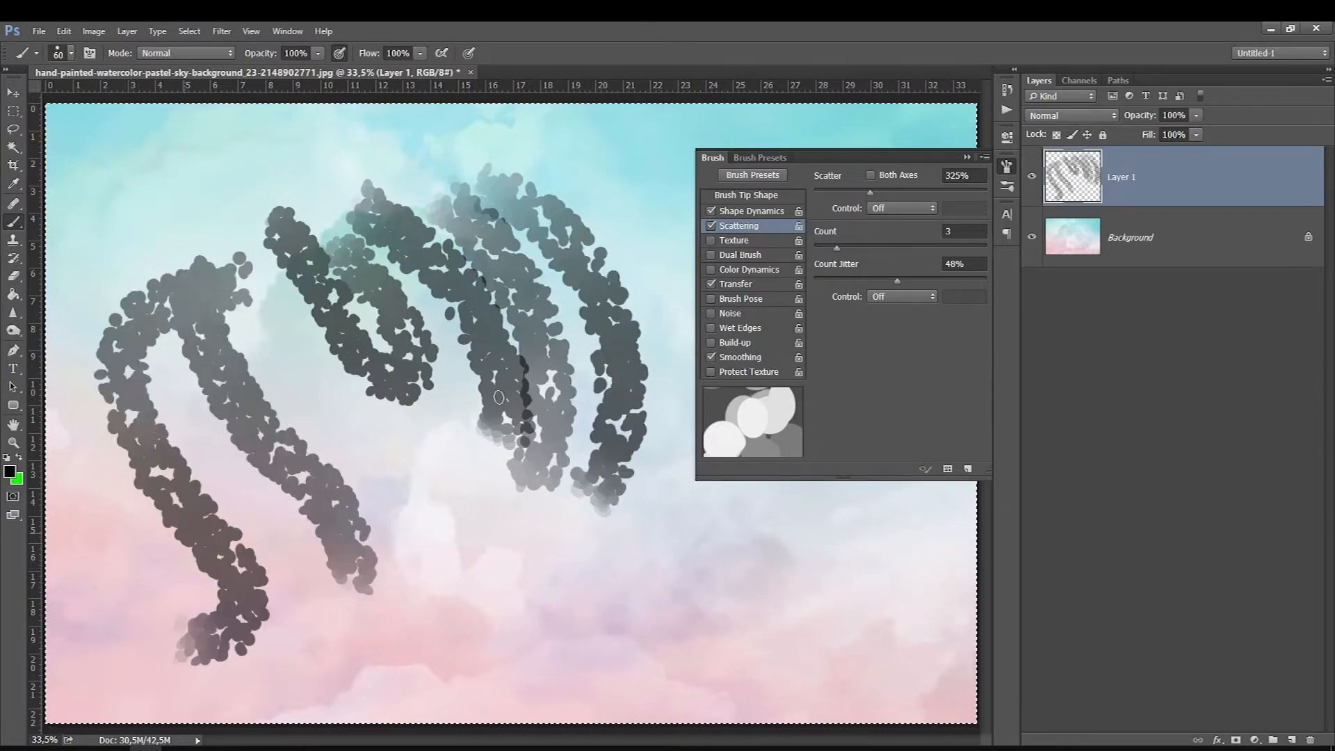
Step: In Shape Dynamics, reset the angle and roundness jitter to 0% and lower the size jitter to 78%
left_click(743, 212)
mouse_move(869, 314)
left_mouse_down()
mouse_move(949, 310)
mouse_move(797, 313)
left_mouse_up()
left_click(871, 192)
left_click_drag(869, 369, 805, 369)
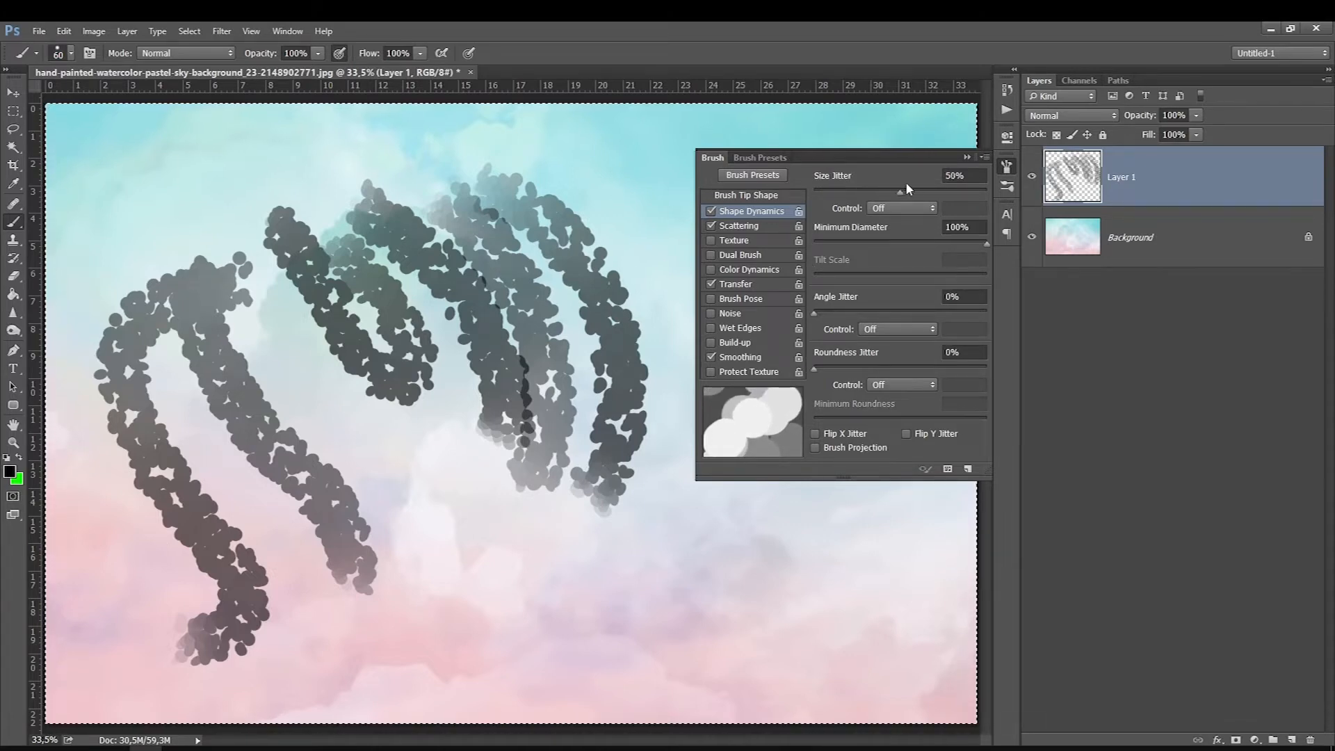
Step: Raise the scatter to 715% and paint overlapping test strokes across the middle of Layer 1
left_click(739, 226)
left_click_drag(869, 194, 937, 192)
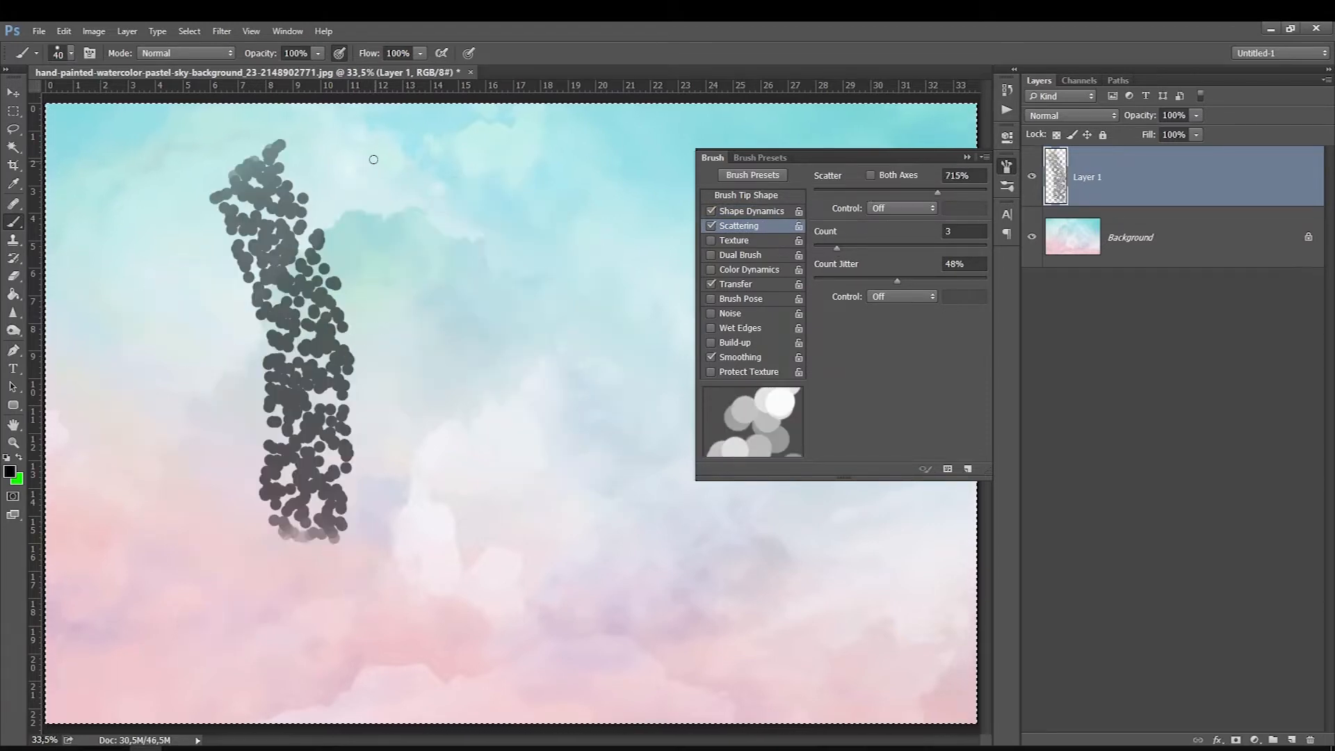
mouse_move(373, 160)
left_mouse_down()
mouse_move(431, 493)
mouse_move(470, 580)
mouse_move(536, 187)
left_mouse_up()
left_click_drag(615, 167, 611, 549)
left_click_drag(101, 323, 271, 626)
mouse_move(167, 308)
left_mouse_down()
mouse_move(334, 609)
mouse_move(361, 572)
mouse_move(331, 497)
mouse_move(456, 612)
left_mouse_up()
left_click_drag(342, 436, 477, 581)
left_click_drag(355, 403, 522, 567)
left_click_drag(379, 382, 546, 546)
left_click_drag(409, 347, 553, 511)
Step: Reduce the brush to 30 px and paint two short scattered strokes in the lower right area of the canvas
key("[")
key("[")
left_click_drag(831, 611, 699, 532)
left_click_drag(727, 647, 605, 552)
Step: Raise the scatter count to 8 and paint denser strokes along the lower part, around the left side and near the upper edge of the canvas
left_click_drag(837, 248, 894, 248)
left_click_drag(850, 627, 624, 473)
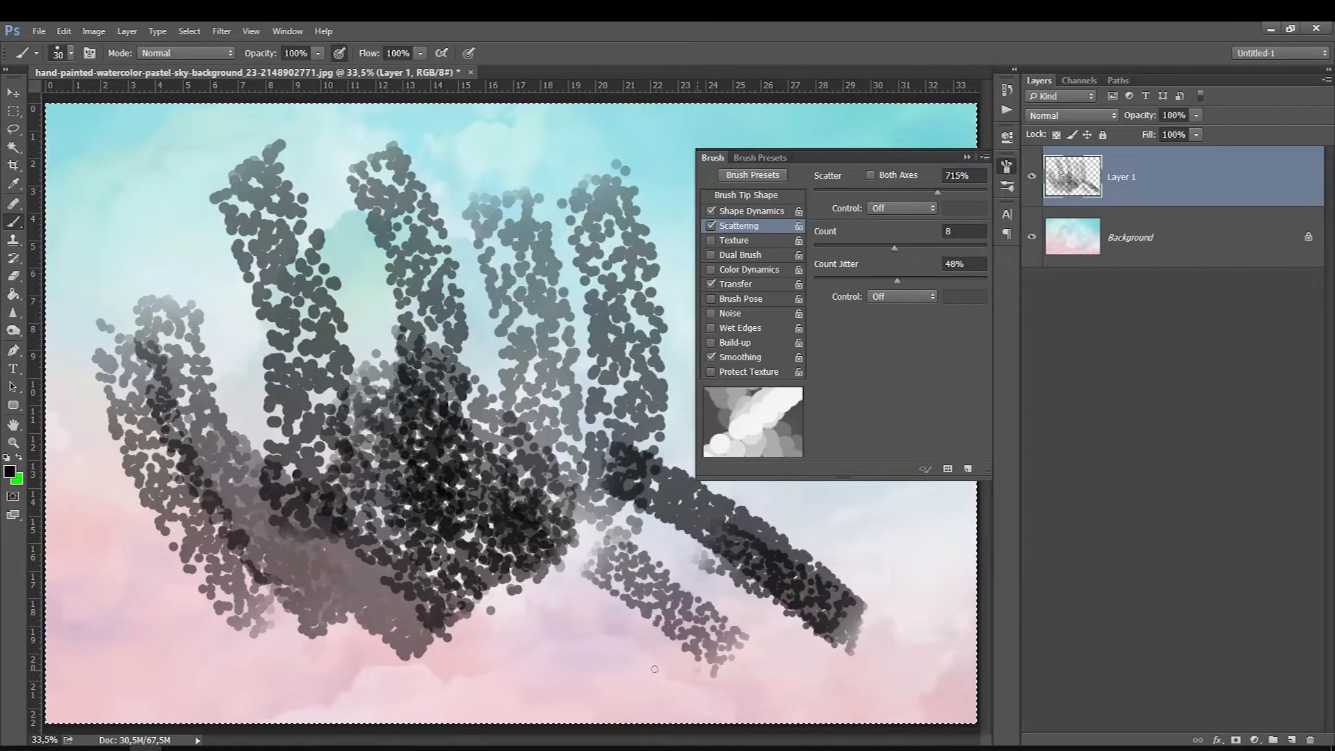
left_click_drag(692, 673, 455, 566)
left_click_drag(564, 701, 173, 153)
left_click_drag(227, 192, 240, 191)
left_click_drag(484, 142, 615, 282)
left_click_drag(511, 118, 623, 288)
left_click_drag(581, 125, 654, 265)
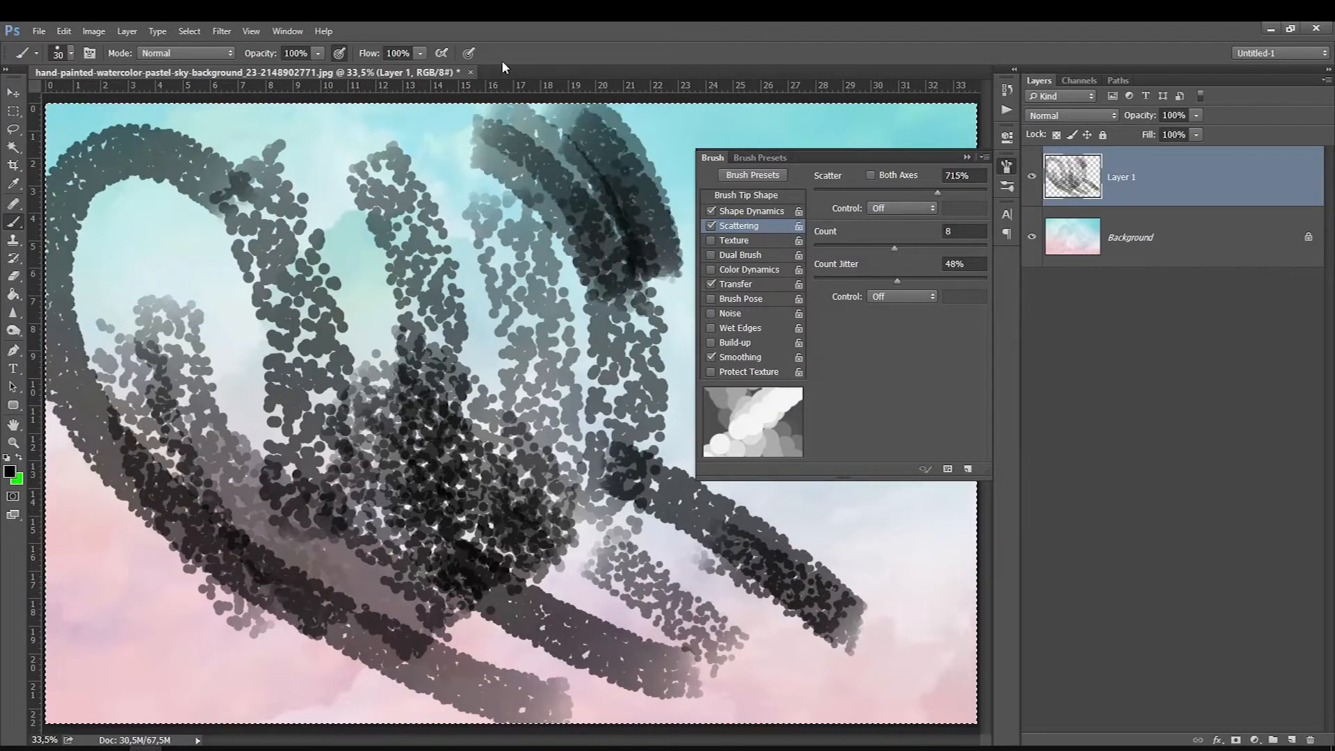
Step: Lower the scatter count and count jitter, set the roundness jitter to 28% and clear the layer
left_click_drag(897, 280, 832, 279)
left_click_drag(895, 248, 850, 247)
left_click(742, 213)
left_click_drag(815, 369, 862, 369)
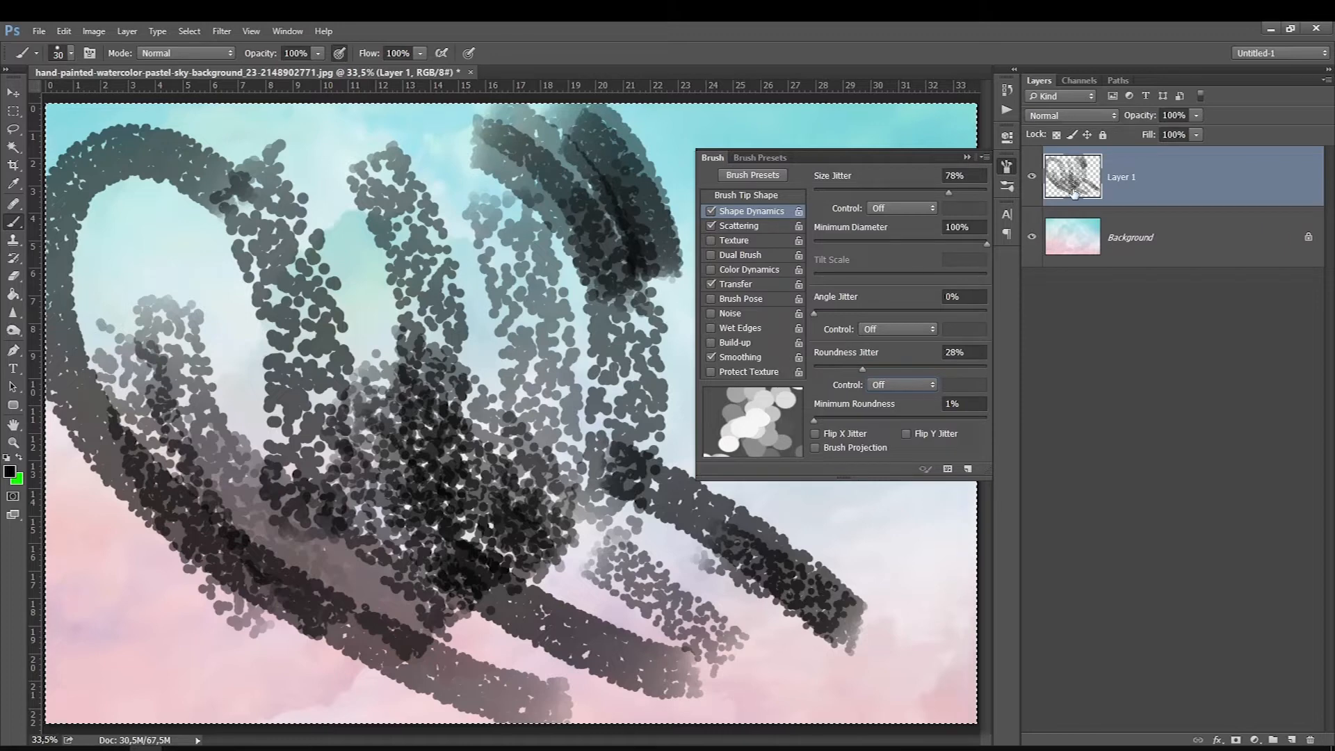
key("Delete")
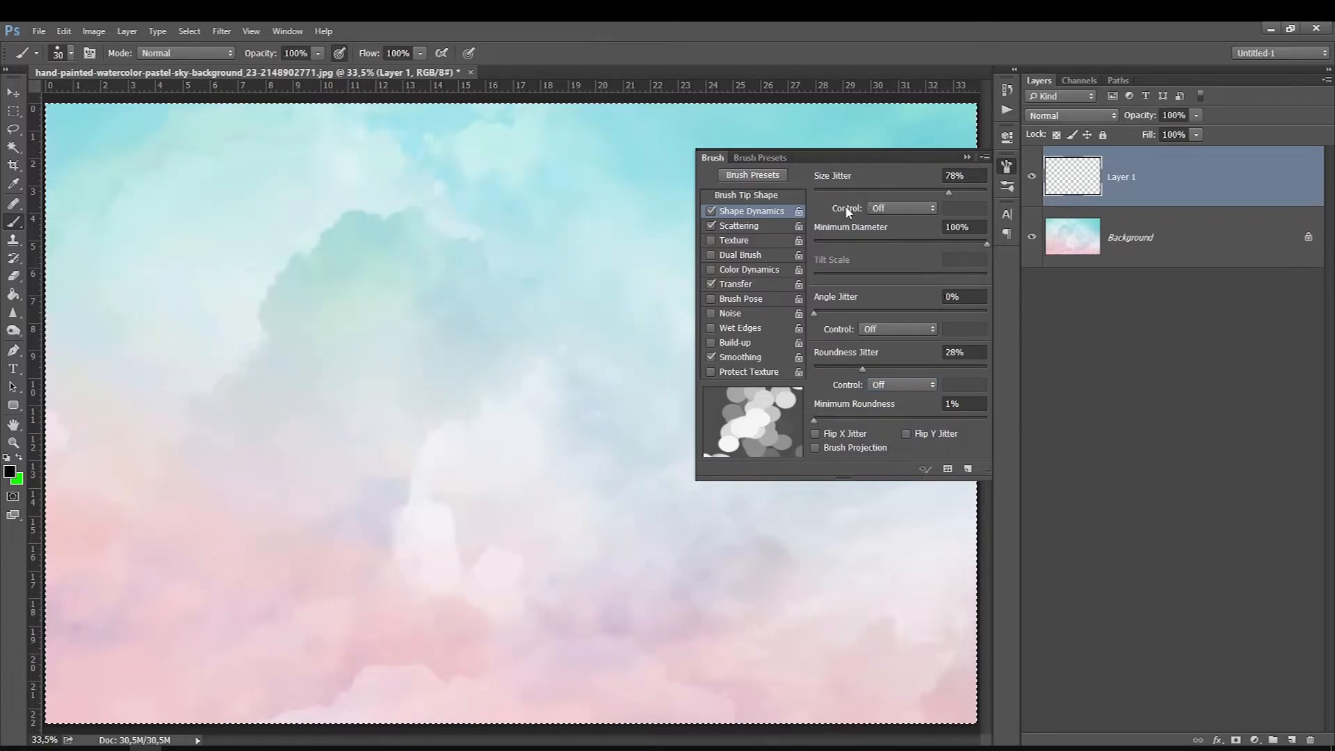
Step: Paint a test stroke, set the minimum diameter to 0% and the angle and roundness jitter to 100%, repeat the stroke and clear the layer
left_click_drag(275, 256, 437, 532)
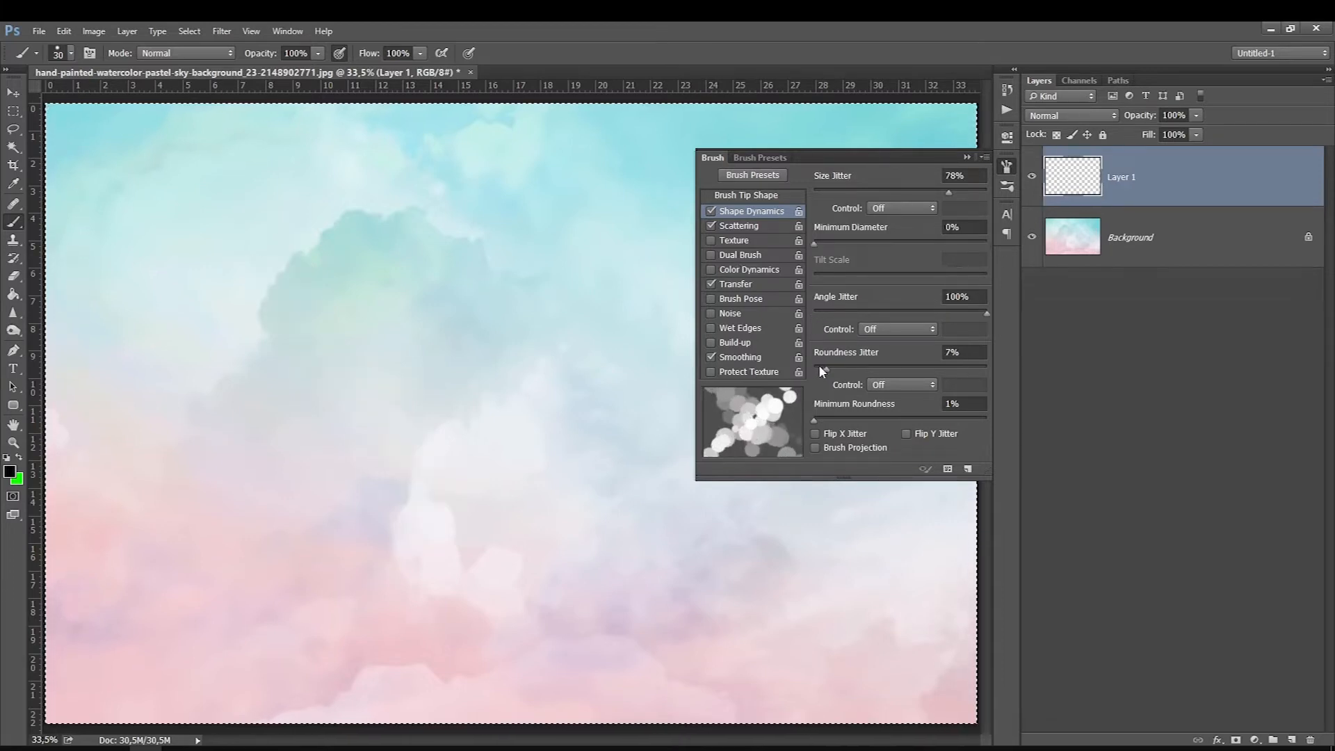
left_click_drag(845, 367, 987, 368)
mouse_move(198, 219)
left_mouse_down()
mouse_move(387, 521)
mouse_move(413, 602)
left_mouse_up()
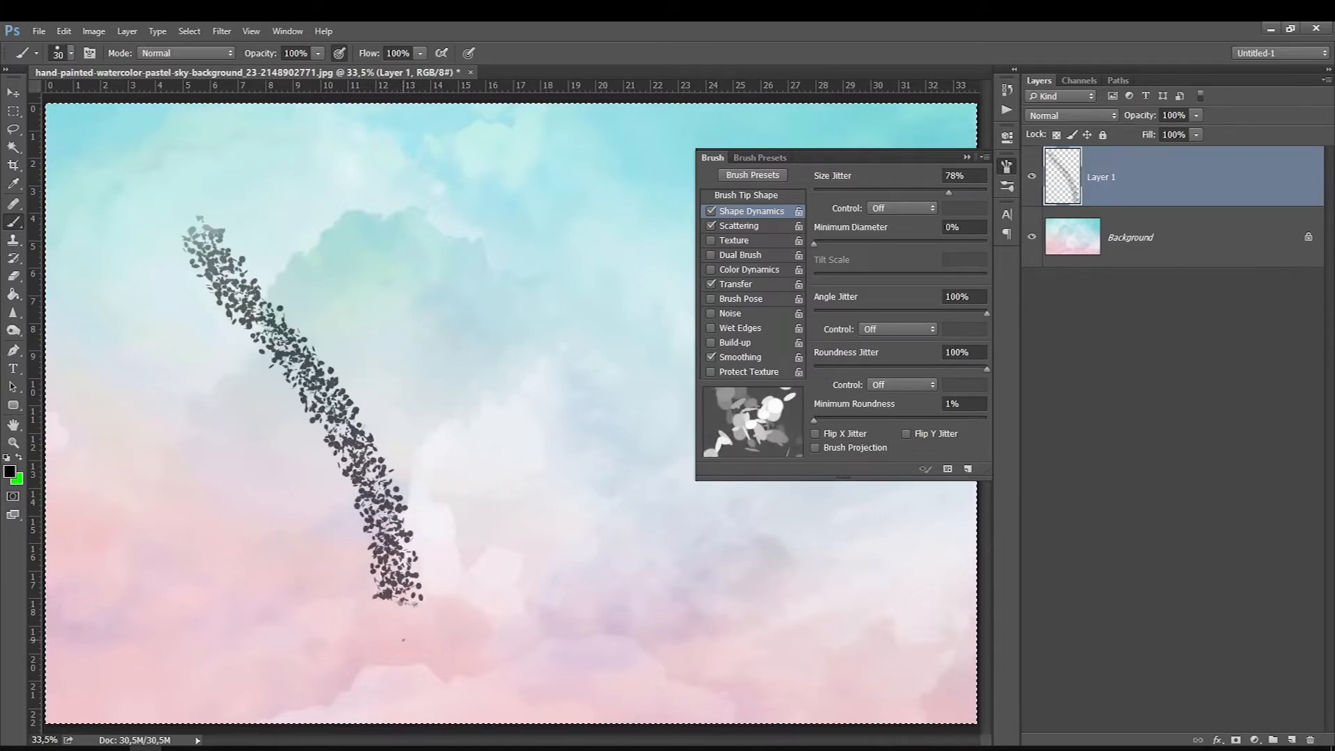
key("Delete")
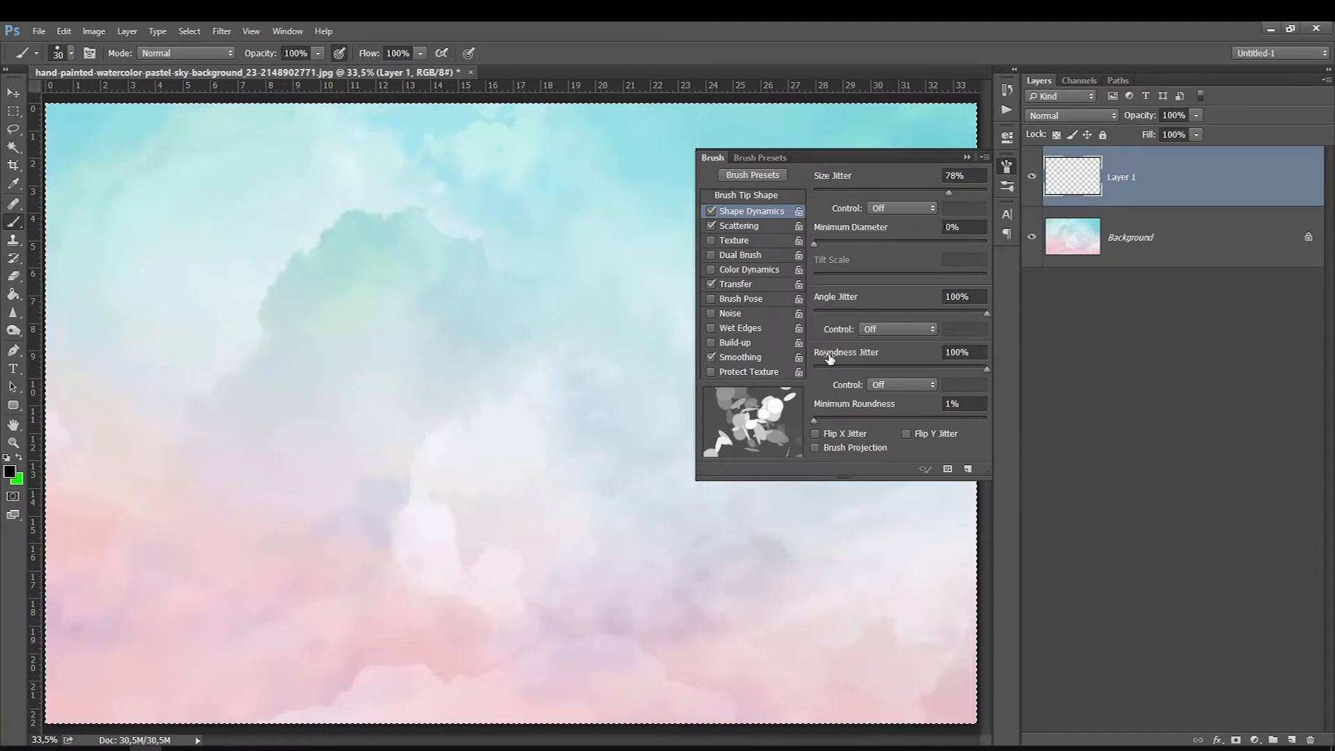
Step: Set the roundness jitter control to Fade and paint two diagonal test strokes on Layer 1
left_click(876, 386)
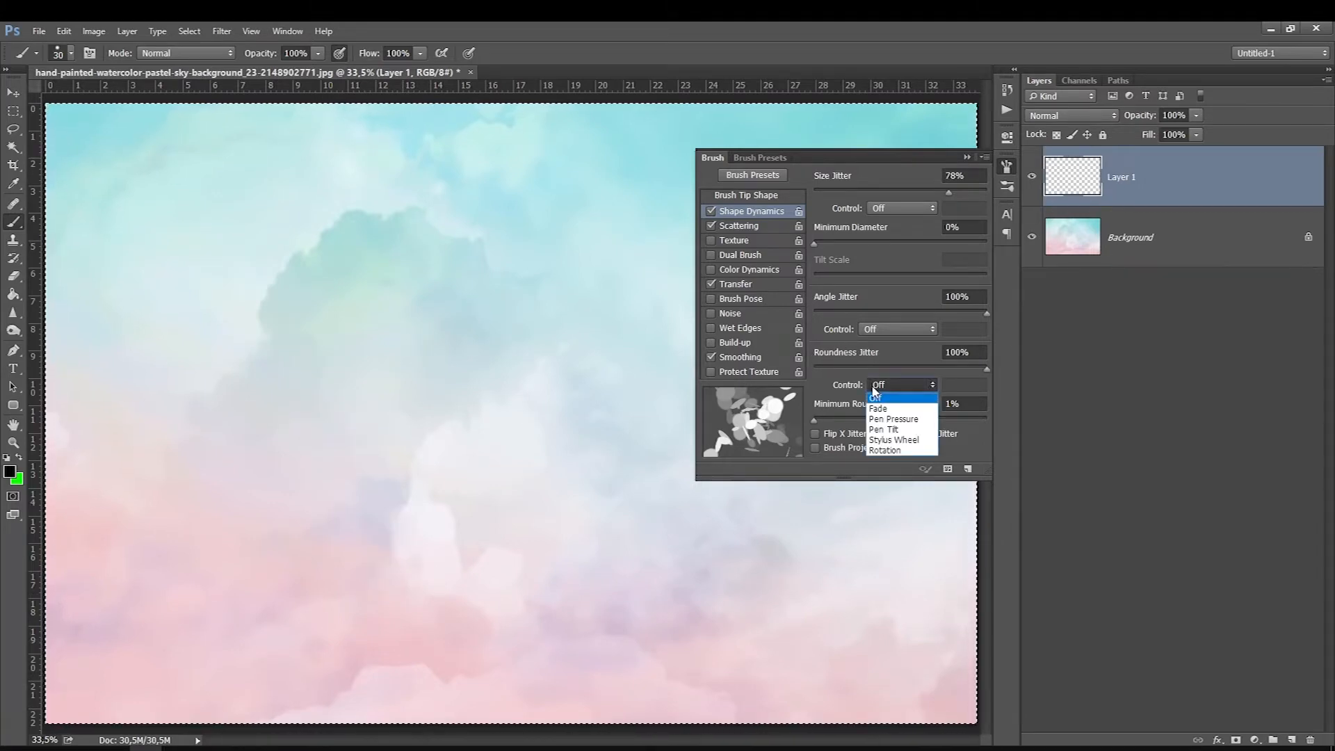
left_click(879, 409)
mouse_move(194, 281)
left_mouse_down()
mouse_move(332, 404)
mouse_move(475, 624)
left_mouse_up()
left_click_drag(368, 264, 501, 539)
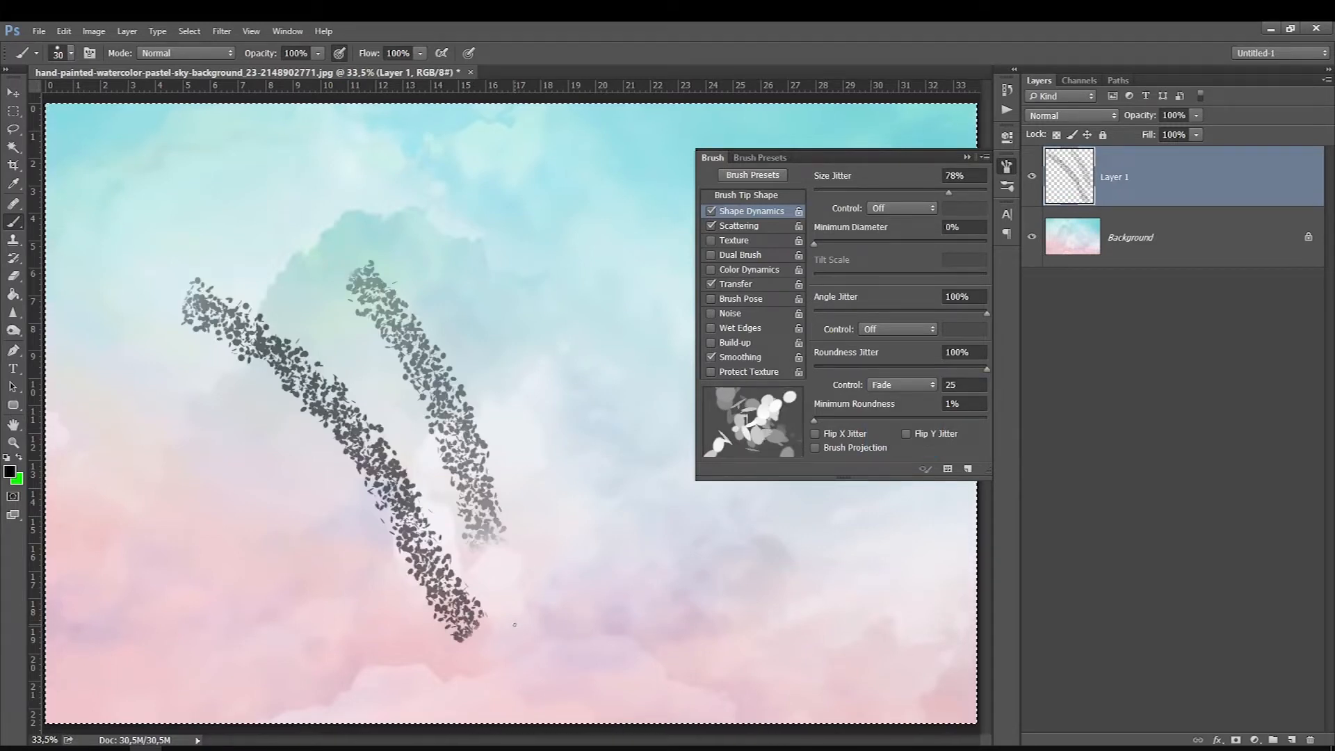
Step: Switch the roundness jitter control to Pen Pressure and paint long curved test strokes across Layer 1
left_click(876, 391)
left_click(878, 420)
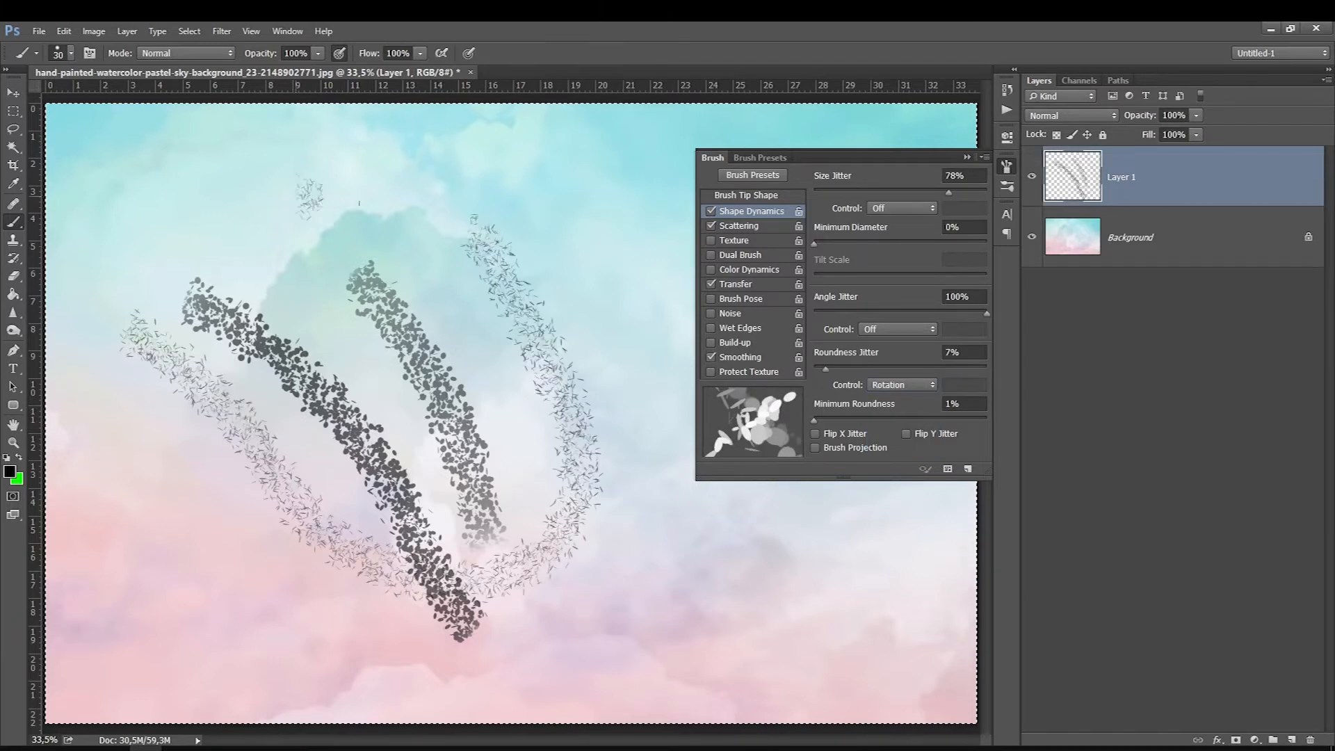
mouse_move(306, 184)
left_mouse_down()
mouse_move(598, 396)
mouse_move(688, 556)
mouse_move(561, 543)
left_mouse_up()
mouse_move(557, 646)
left_mouse_down()
mouse_move(653, 577)
mouse_move(556, 185)
mouse_move(334, 191)
left_mouse_up()
Step: Set both the roundness jitter and angle jitter controls to Pen Pressure, keeping the minimum roundness at 1%
left_click(883, 383)
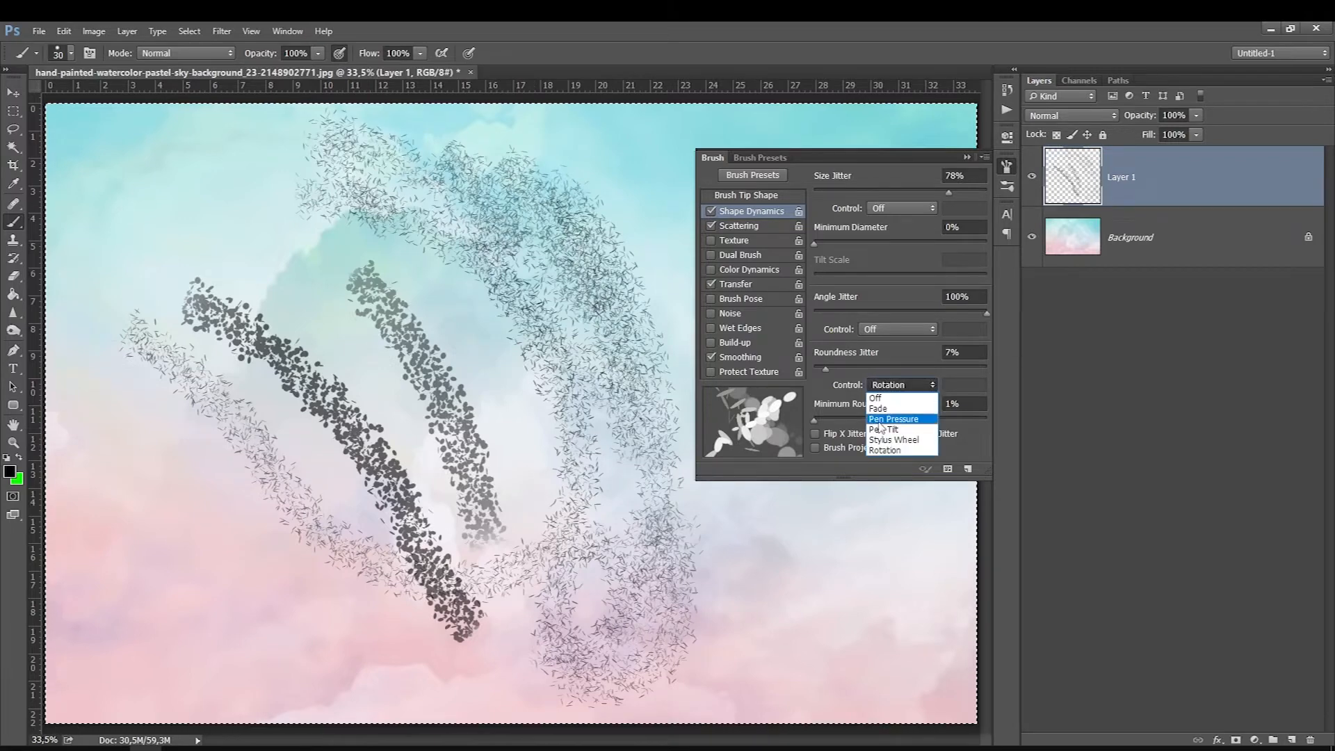
left_click(878, 419)
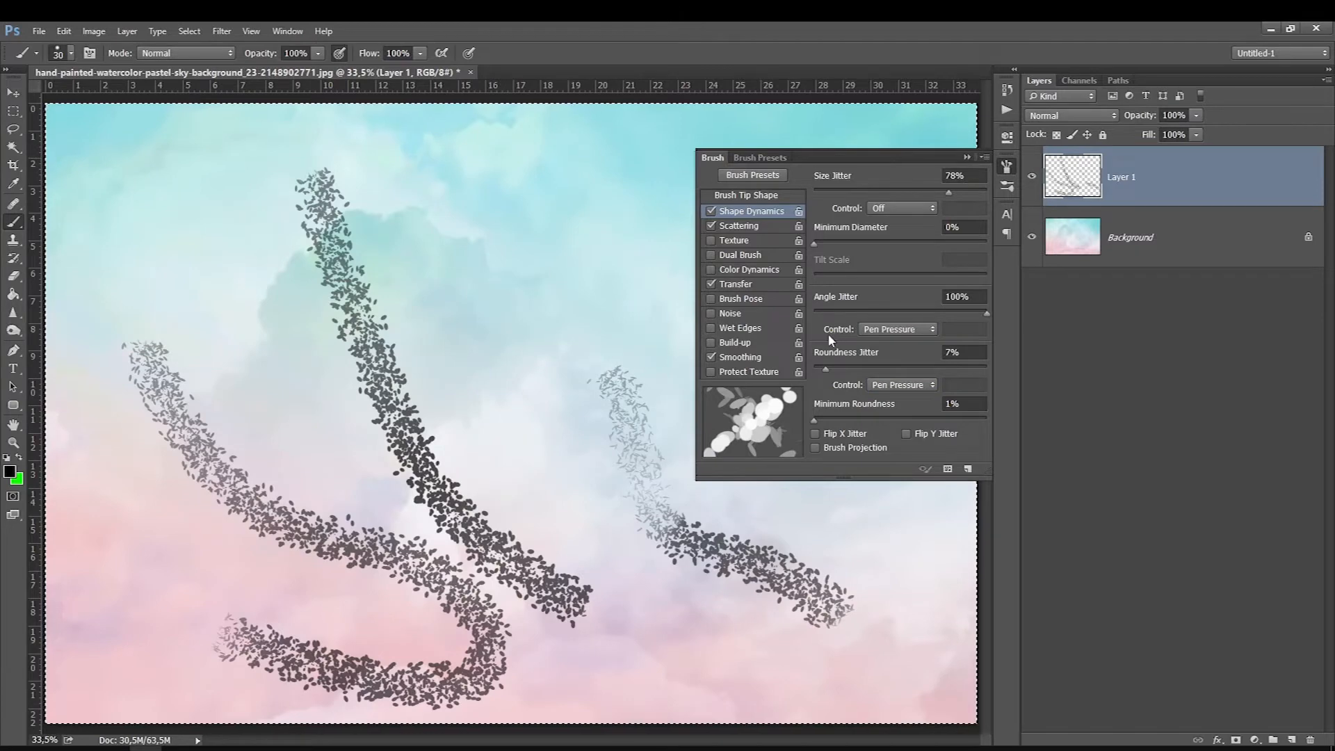
left_click(866, 331)
left_click(867, 363)
left_click(883, 385)
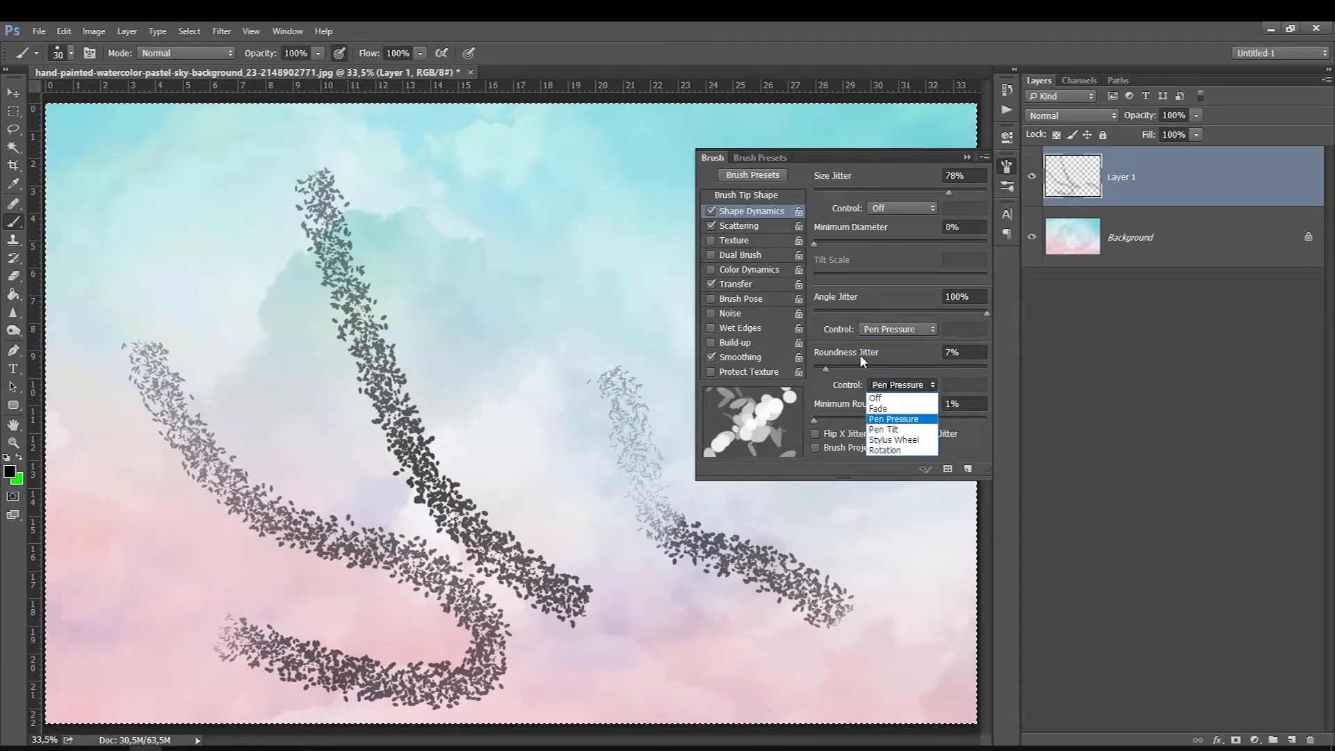
left_click(668, 381)
mouse_move(815, 419)
left_mouse_down()
mouse_move(968, 416)
mouse_move(812, 421)
left_mouse_up()
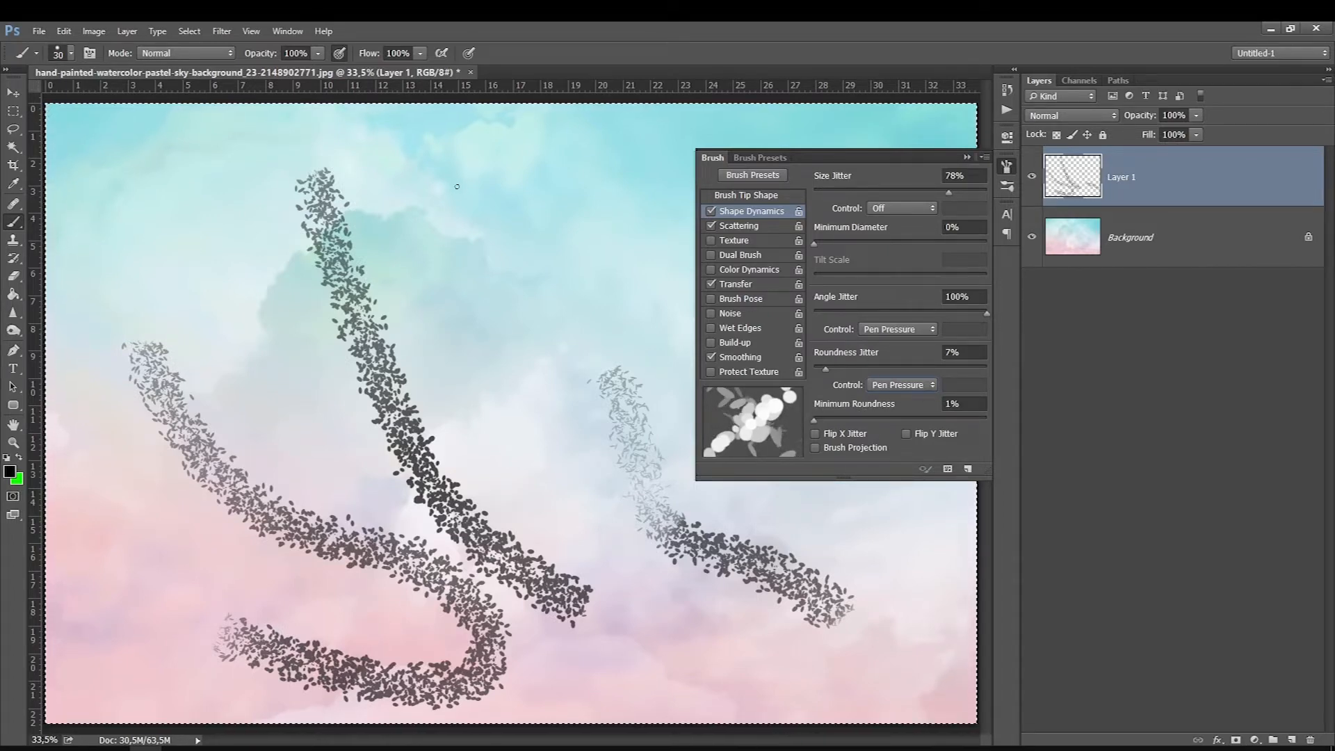
Step: Paint curved leaf-like strokes across the canvas and a horizontal band along its upper edge
left_click_drag(457, 186, 468, 228)
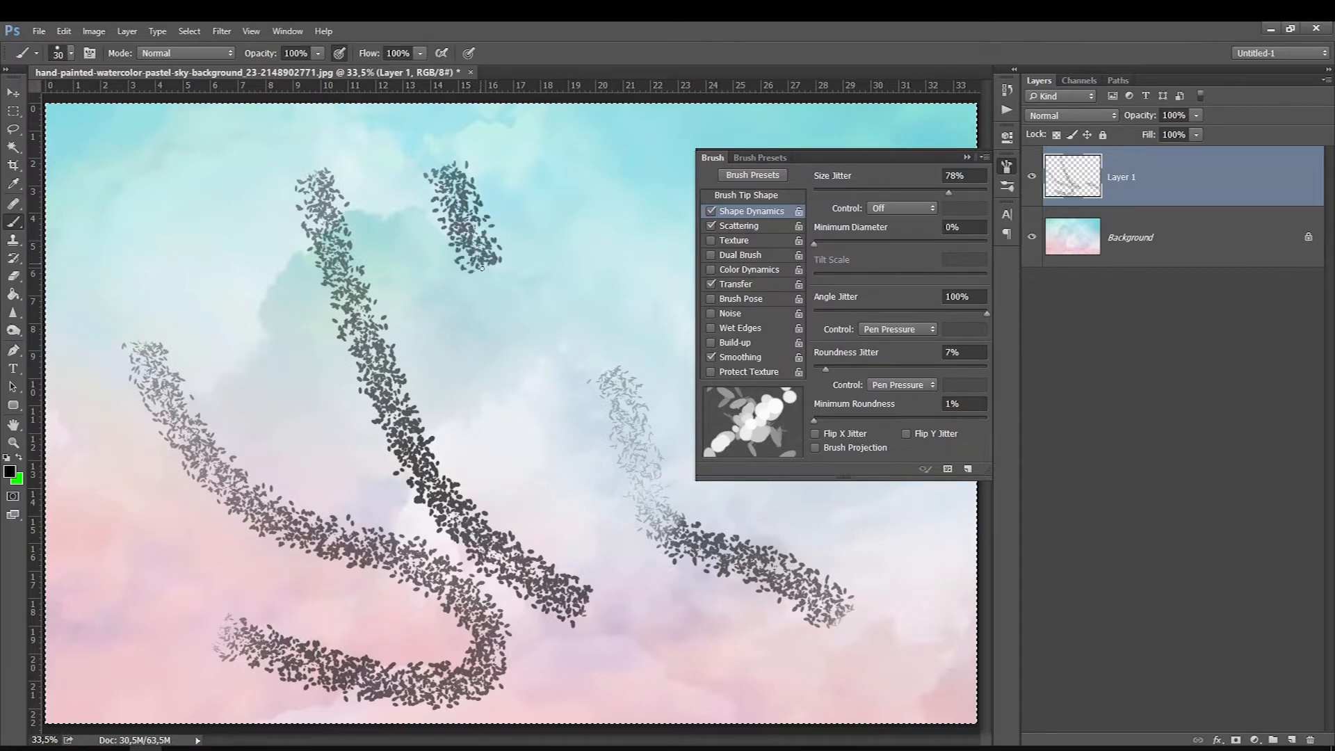
mouse_move(487, 284)
left_mouse_down()
mouse_move(589, 505)
mouse_move(679, 613)
mouse_move(762, 659)
mouse_move(759, 708)
mouse_move(627, 650)
mouse_move(547, 480)
mouse_move(379, 400)
left_mouse_up()
mouse_move(115, 209)
left_mouse_down()
mouse_move(429, 637)
mouse_move(170, 584)
left_mouse_up()
mouse_move(603, 144)
left_mouse_down()
mouse_move(597, 272)
mouse_move(671, 489)
mouse_move(474, 473)
left_mouse_up()
mouse_move(938, 617)
left_mouse_down()
mouse_move(922, 555)
mouse_move(867, 536)
mouse_move(793, 559)
mouse_move(697, 481)
left_mouse_up()
left_click_drag(71, 136, 88, 140)
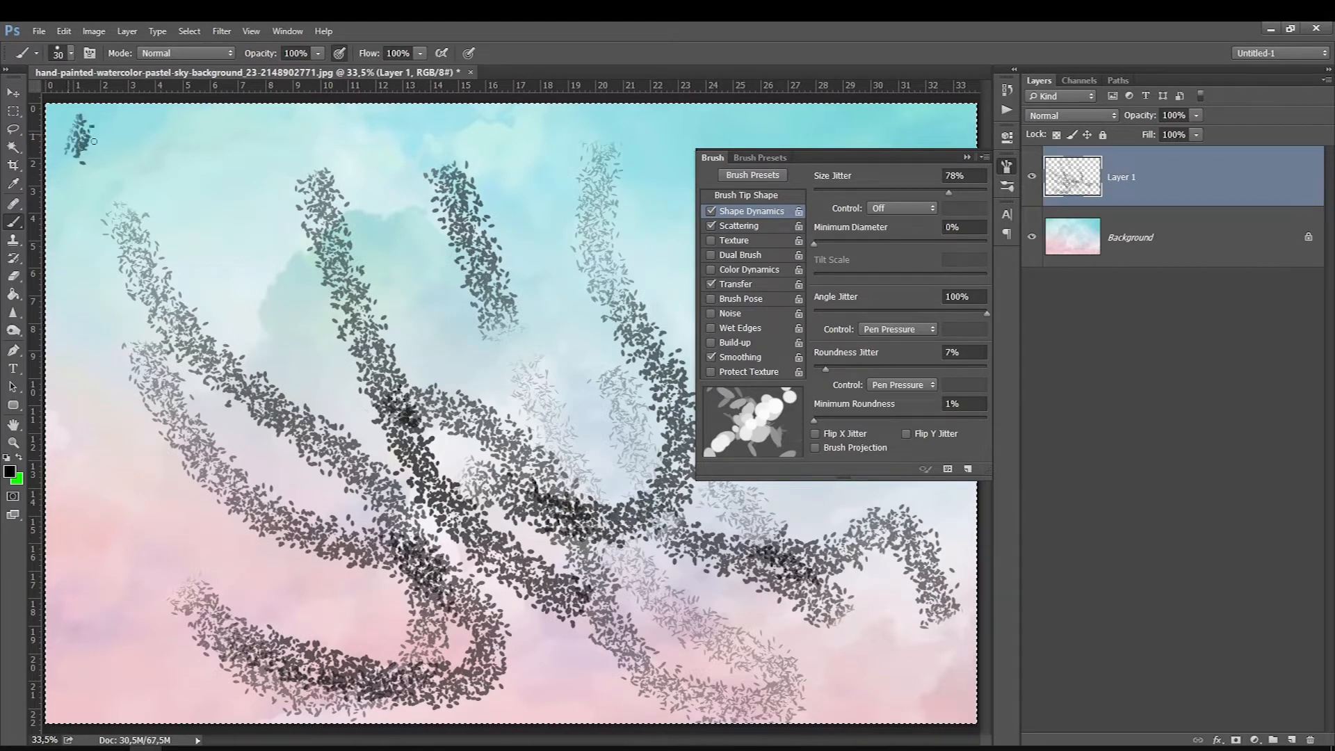
left_click_drag(430, 148, 971, 126)
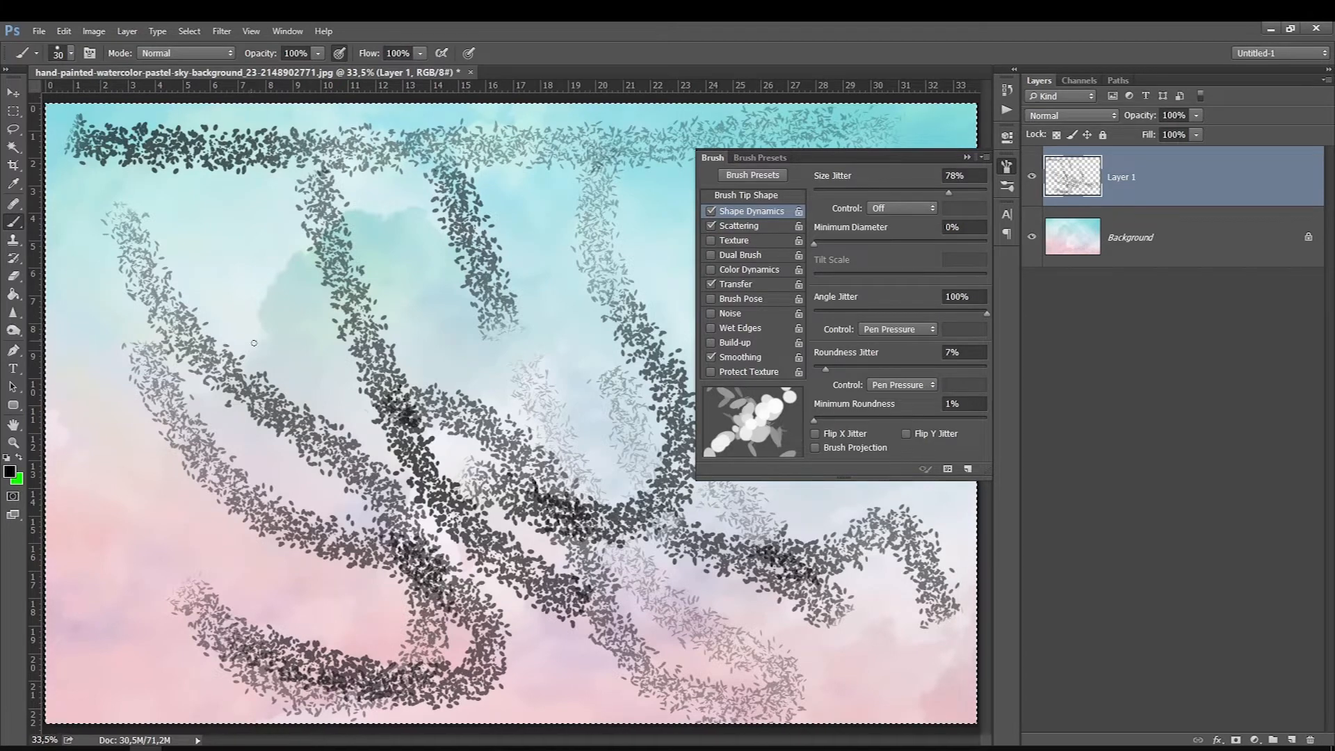
Step: Pick a soft round brush preset, paint a short test stroke and clear the layer
right_click(271, 365)
left_click(294, 461)
mouse_move(223, 194)
left_mouse_down()
mouse_move(277, 324)
mouse_move(265, 386)
left_mouse_up()
key("Delete")
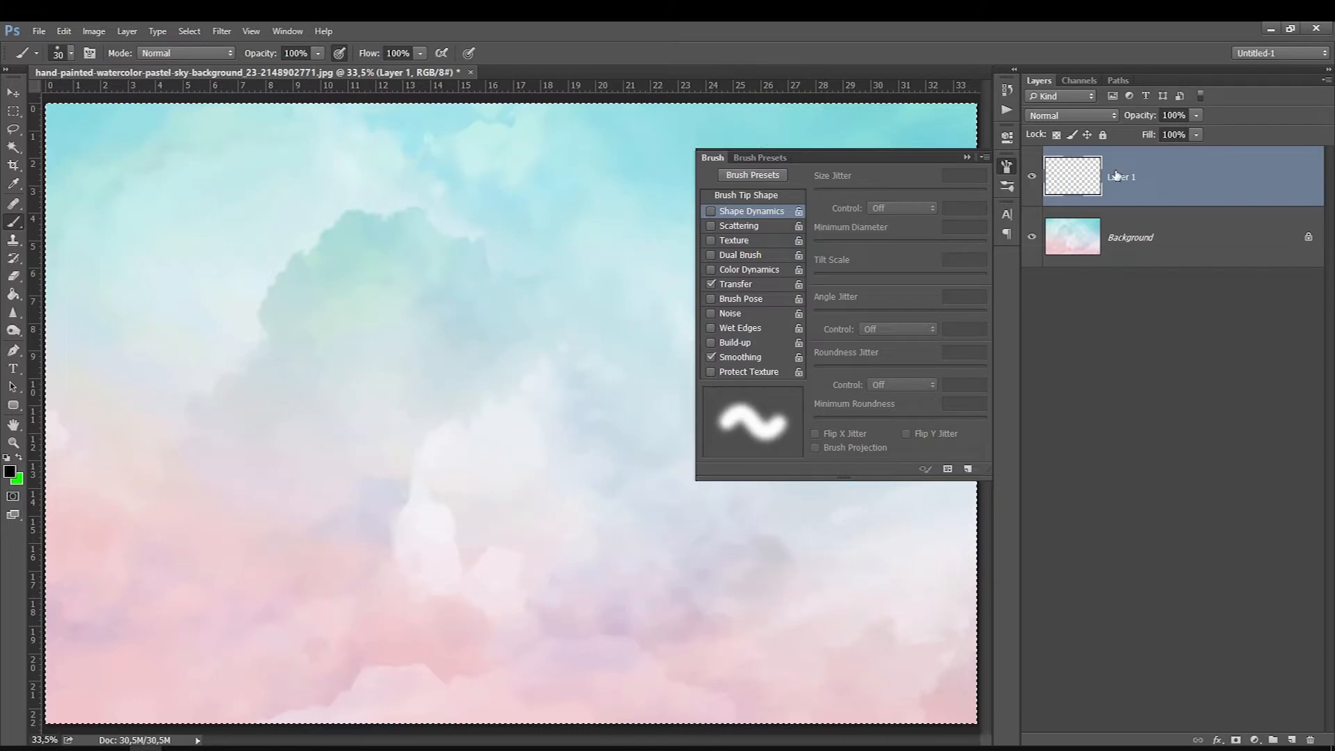
Step: Enable Texture, paint one thin stroke and one with the brush enlarged to 300 px, and clear the layer
left_click(739, 240)
mouse_move(252, 217)
left_mouse_down()
mouse_move(322, 307)
mouse_move(362, 566)
left_mouse_up()
key("bracketright")
key("bracketright")
key("bracketright")
key("bracketright")
key("bracketright")
key("bracketright")
key("bracketright")
key("bracketright")
key("bracketright")
key("bracketright")
key("bracketright")
key("bracketright")
key("bracketright")
key("bracketright")
key("bracketright")
key("bracketright")
left_click_drag(190, 182, 273, 588)
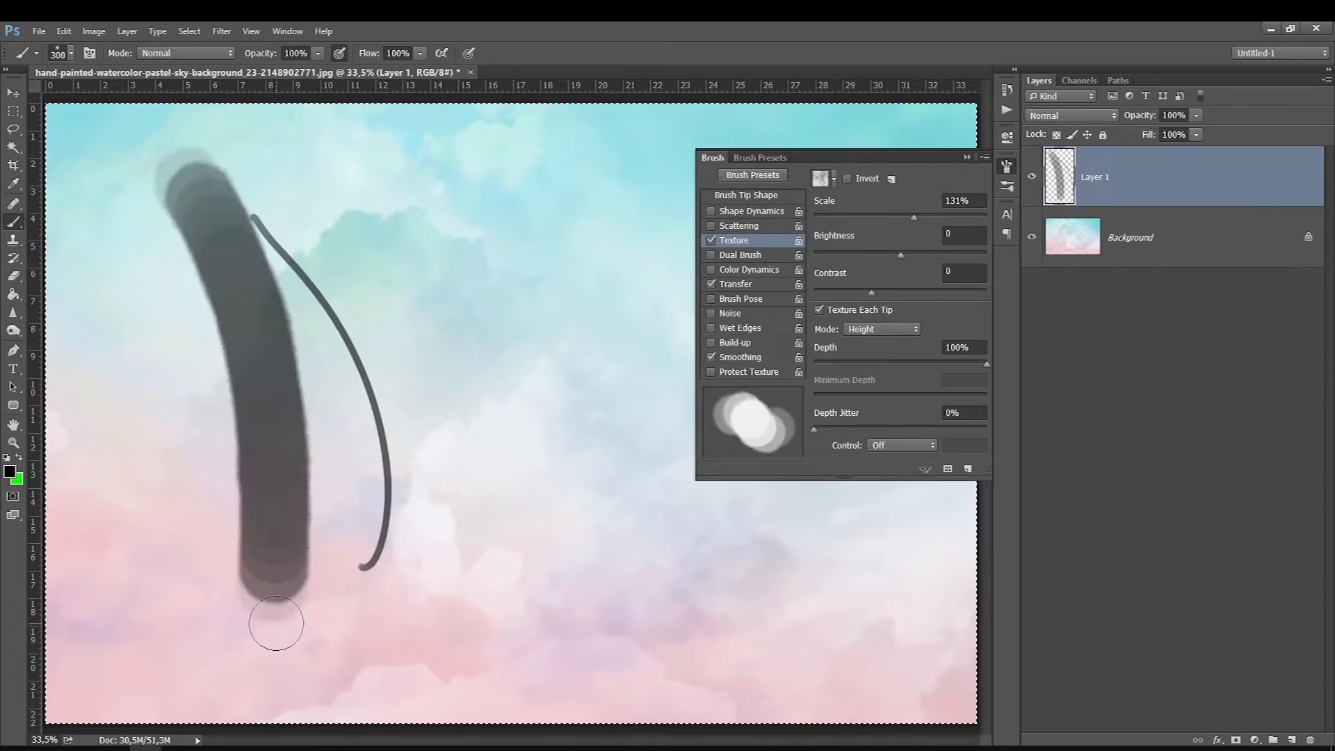
key("Delete")
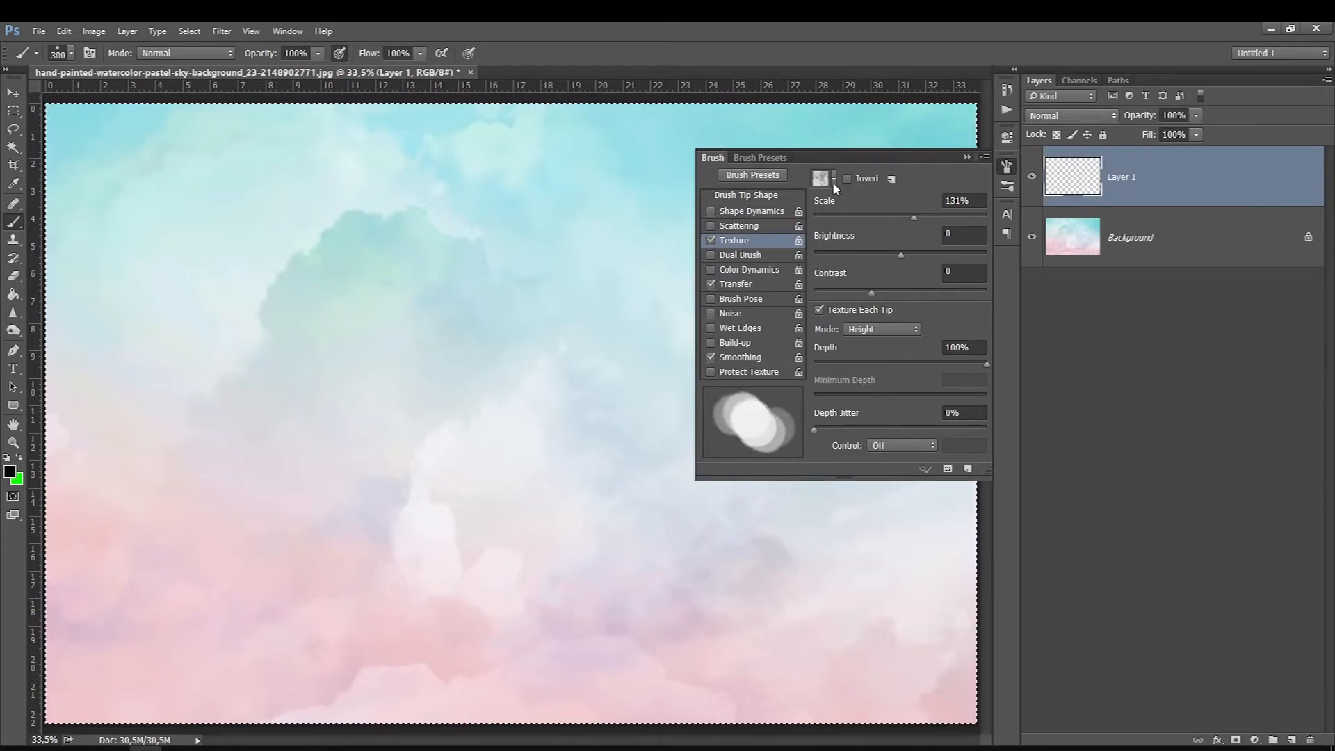
Step: Try other texture patterns for the brush with thick curved strokes on Layer 1 and undo the strokes
left_click(833, 180)
left_click(749, 217)
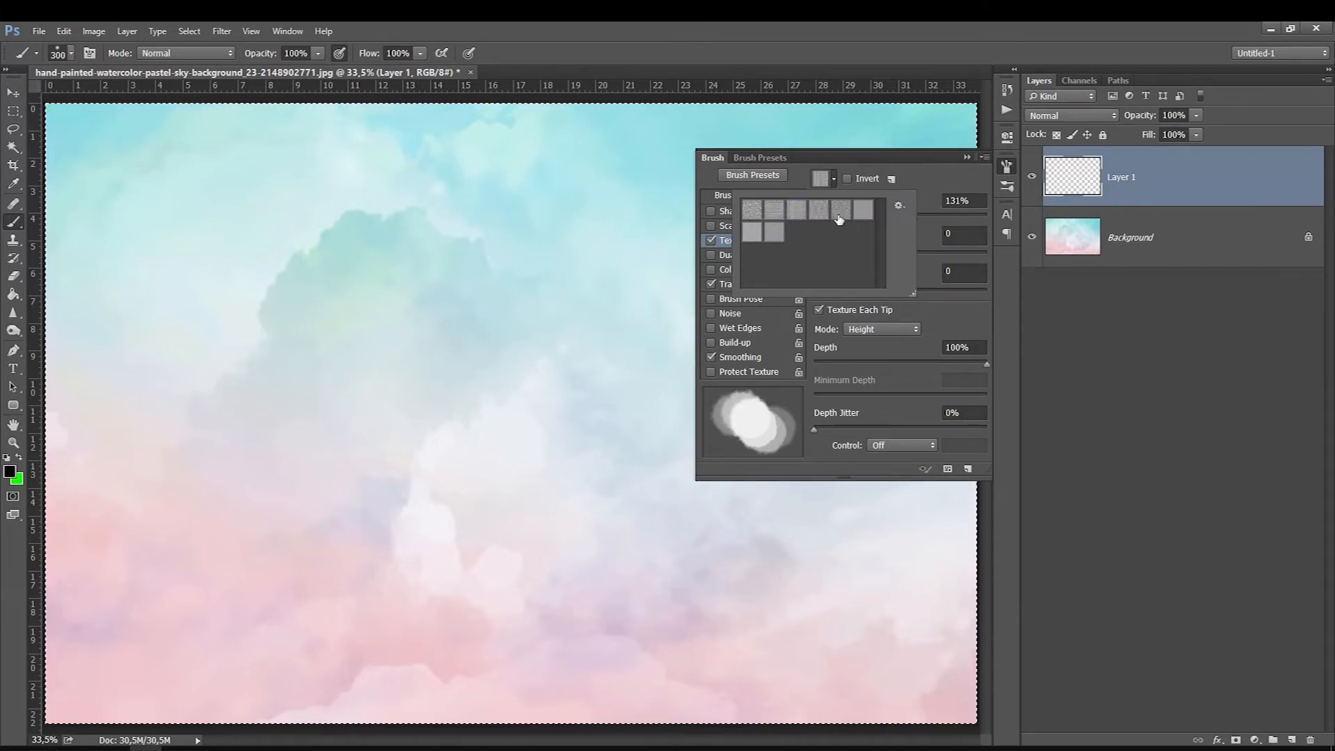
left_click(202, 223)
left_click_drag(202, 223, 306, 542)
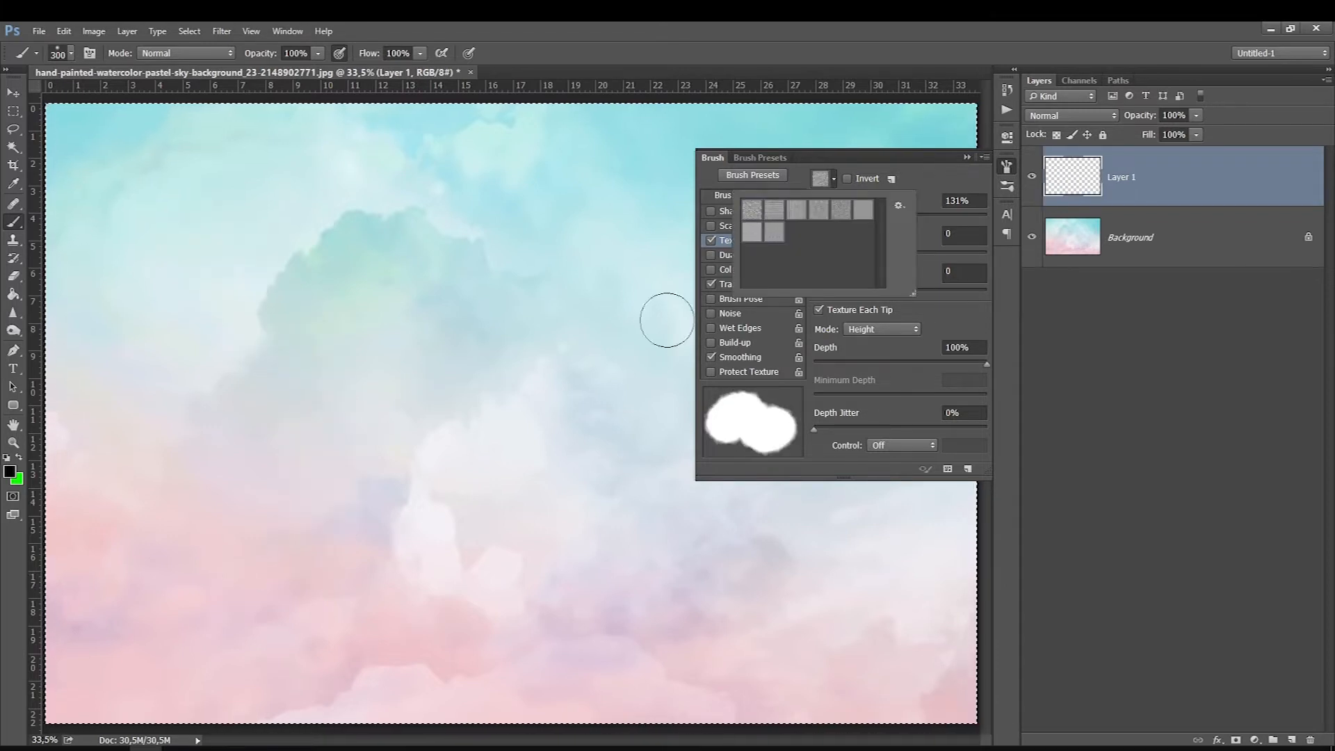
left_click(168, 233)
mouse_move(168, 233)
left_mouse_down()
mouse_move(310, 438)
mouse_move(229, 590)
left_mouse_up()
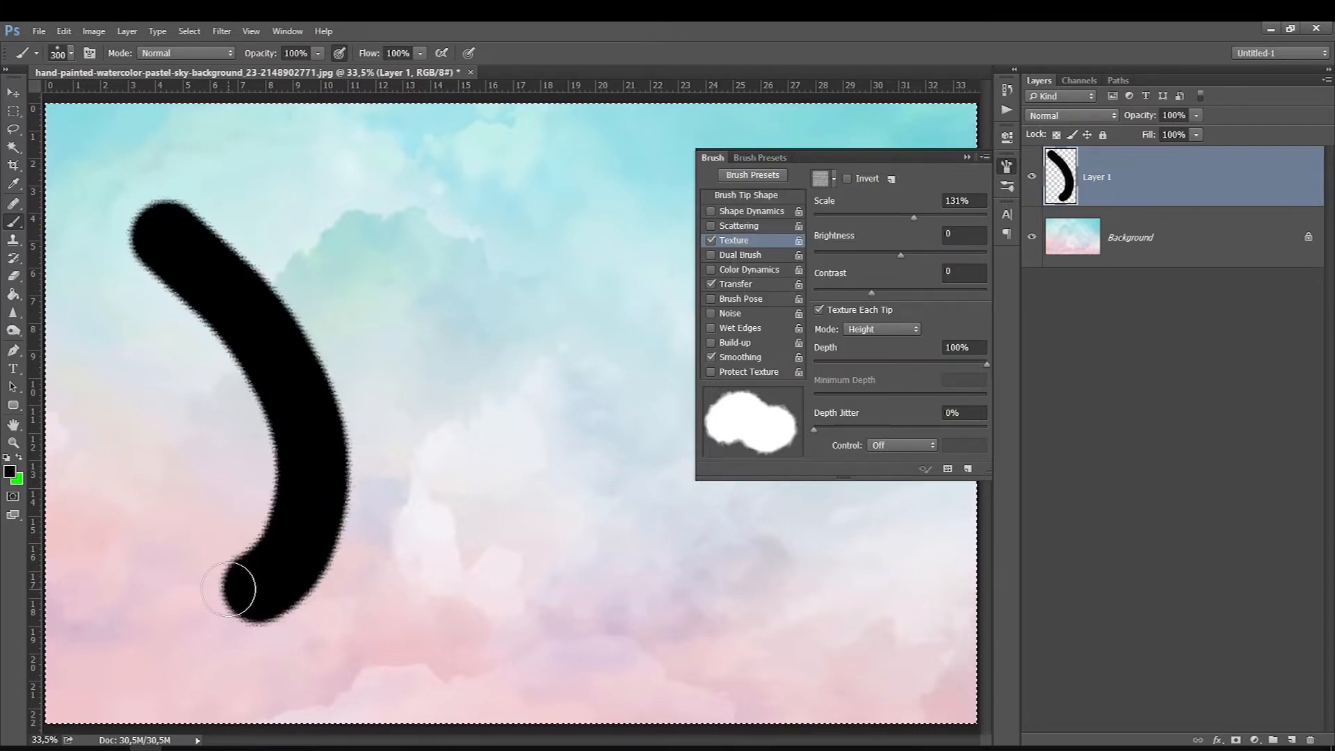
key("ctrl+z")
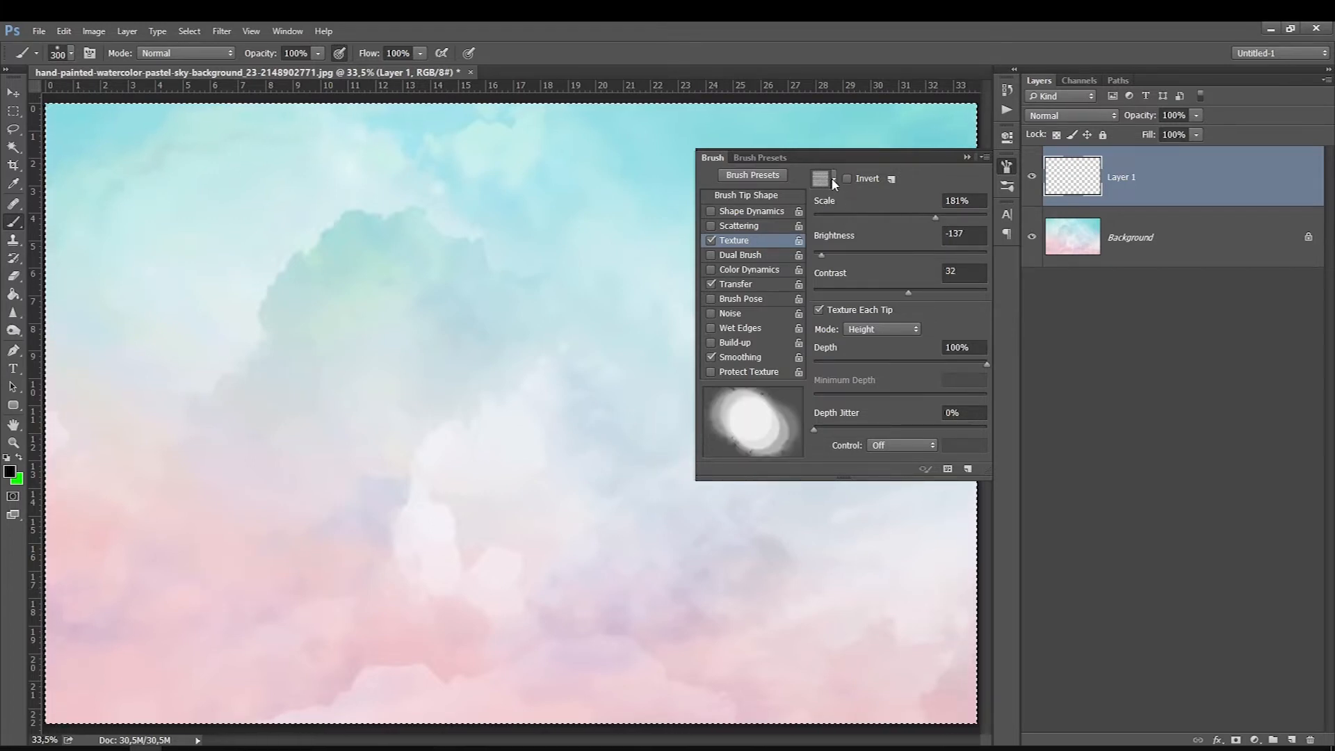
Step: Set the texture brightness to -137 and contrast to 32, switch the pattern and paint two strokes at different texture scales
left_click(833, 179)
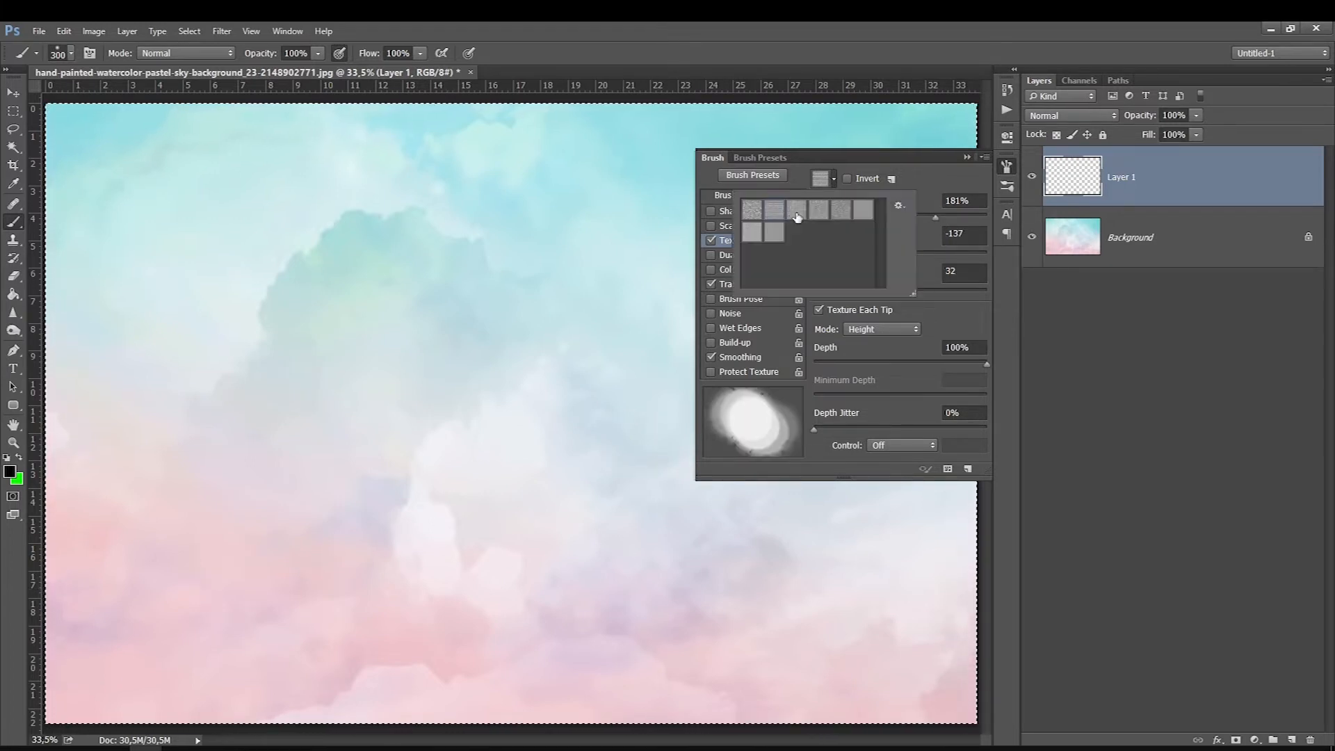
mouse_move(329, 223)
left_mouse_down()
mouse_move(408, 486)
mouse_move(387, 555)
left_mouse_up()
left_click(854, 217)
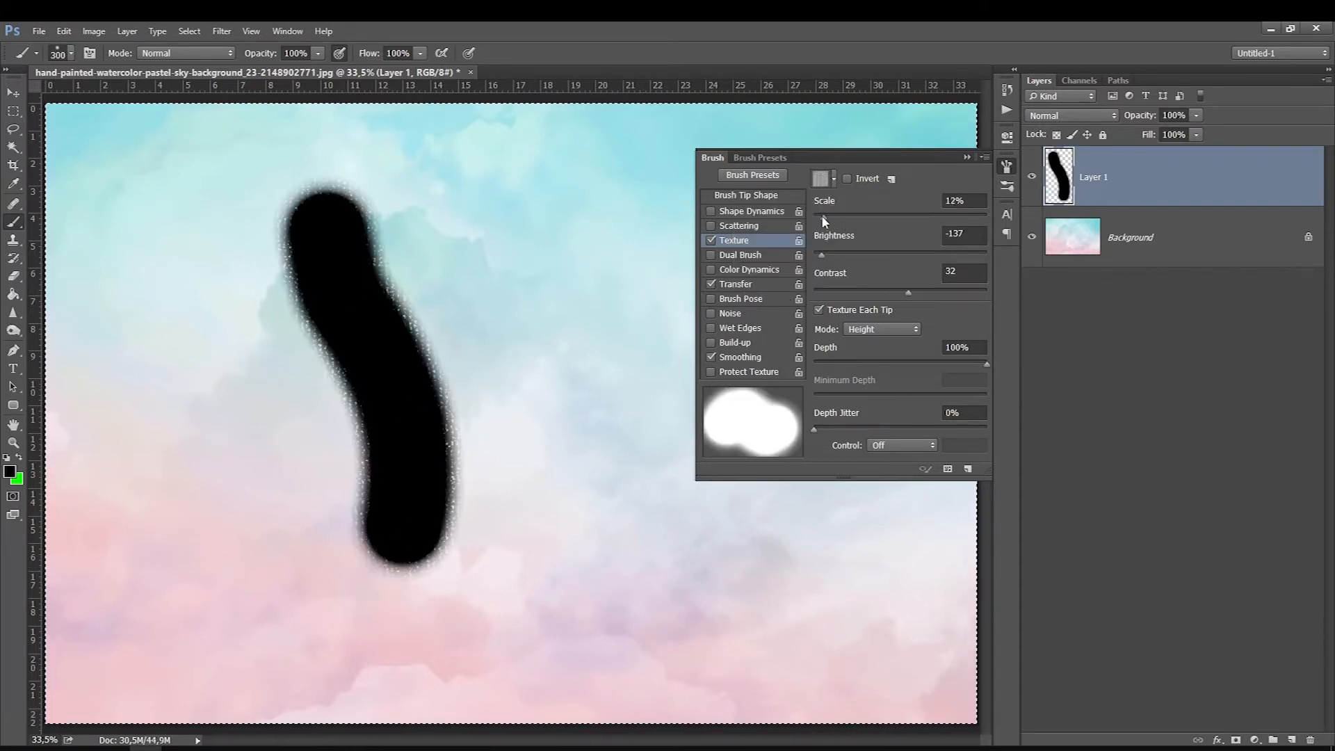
left_click_drag(491, 205, 528, 400)
Step: Raise the texture scale to 1000% and the brightness to 126, painting test strokes after each change
left_click_drag(857, 218, 987, 217)
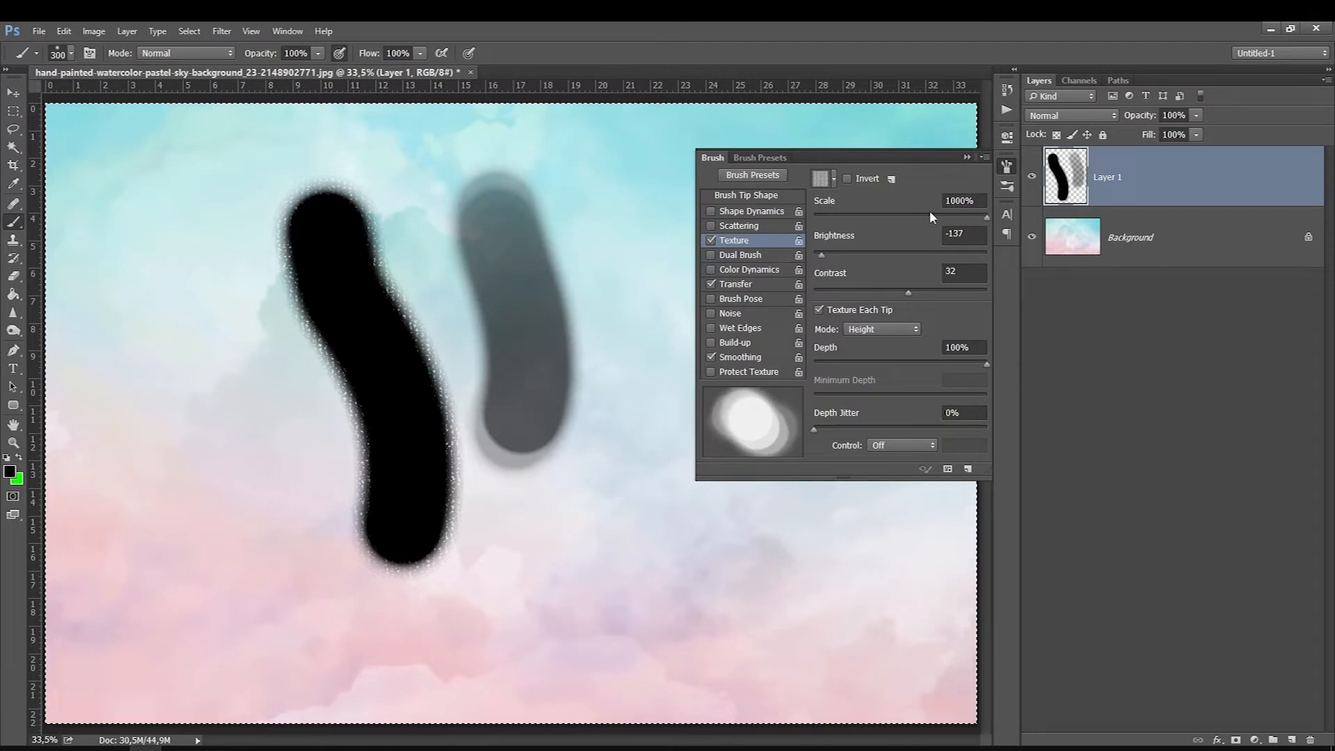
left_click_drag(529, 174, 595, 487)
left_click_drag(828, 252, 973, 253)
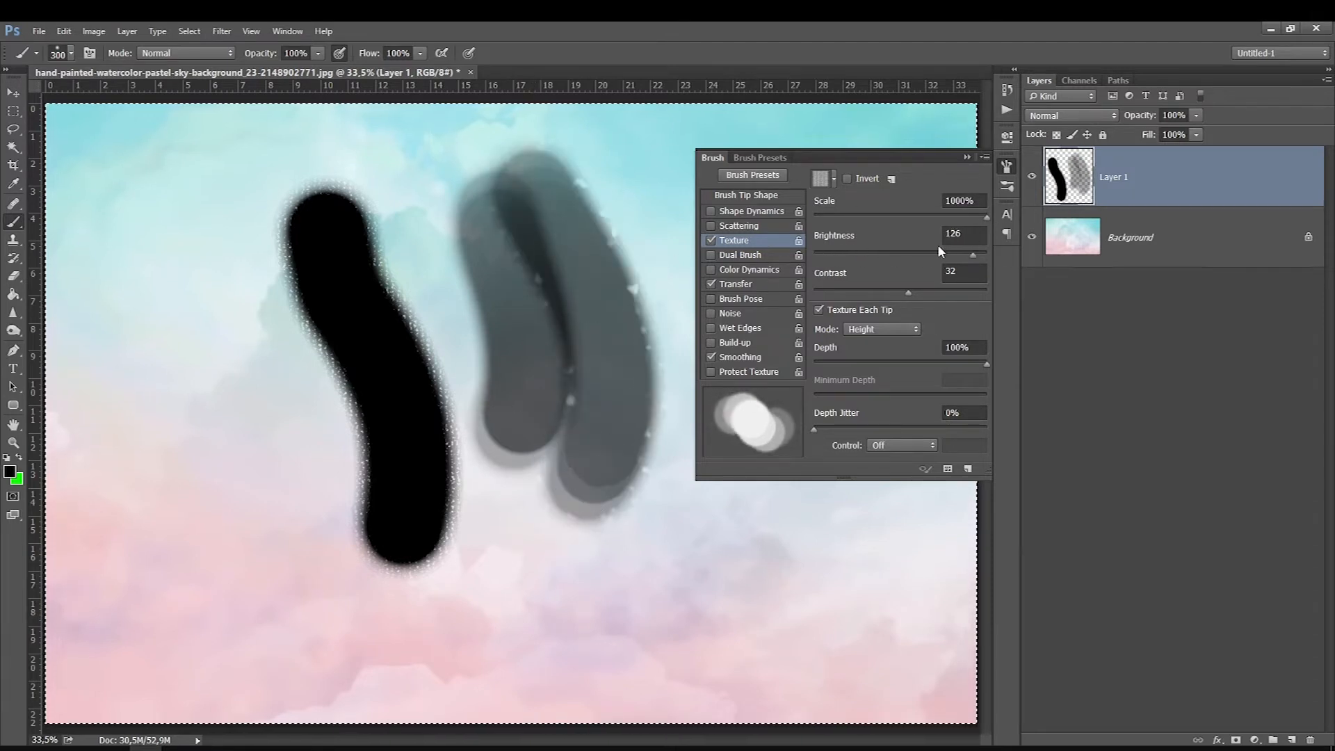
left_click_drag(557, 661, 410, 511)
left_click_drag(313, 619, 253, 445)
Step: Lower the texture brightness to -150 and the contrast to -50, painting test strokes across the canvas after each change
left_click_drag(904, 255, 782, 251)
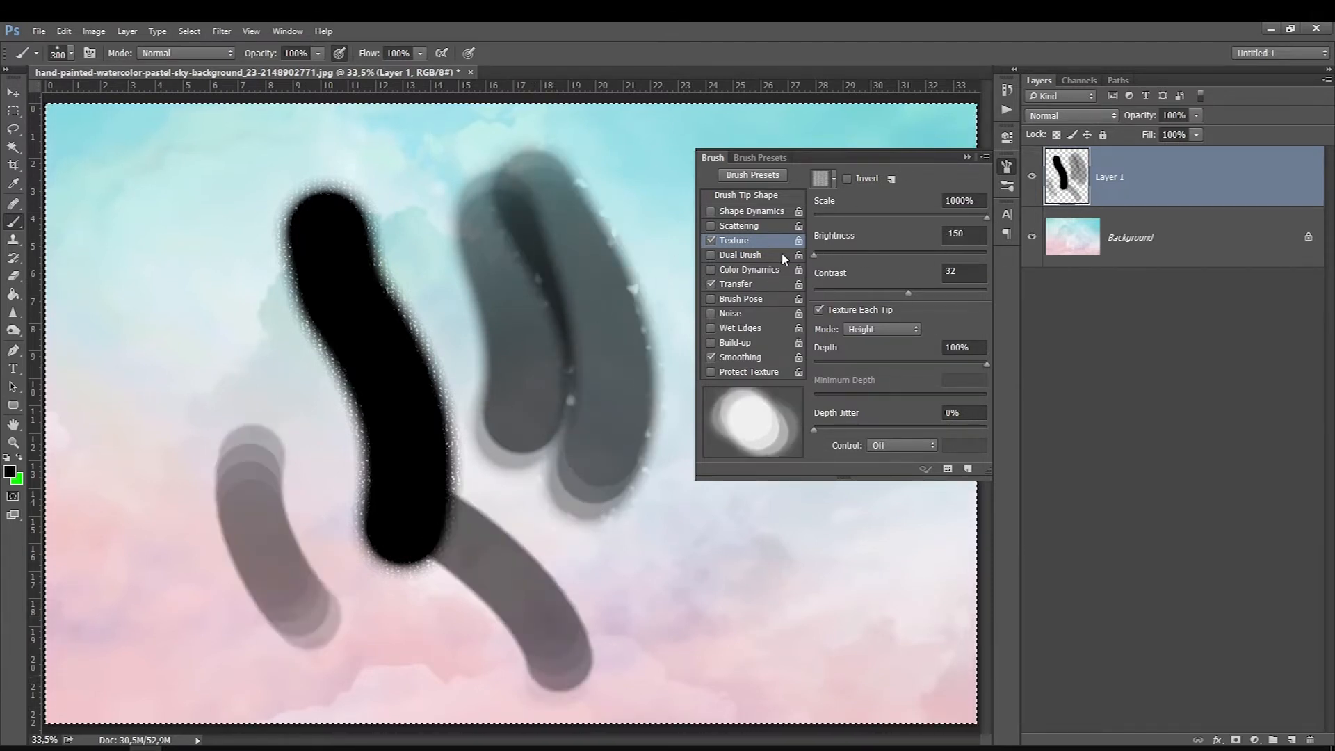
mouse_move(171, 319)
left_mouse_down()
mouse_move(179, 632)
mouse_move(119, 295)
left_mouse_up()
left_click_drag(854, 292, 841, 292)
left_click_drag(698, 650, 539, 445)
left_click_drag(829, 288, 813, 291)
left_click_drag(772, 626, 584, 486)
mouse_move(431, 618)
left_mouse_down()
mouse_move(299, 445)
mouse_move(191, 185)
mouse_move(477, 215)
mouse_move(661, 190)
left_mouse_up()
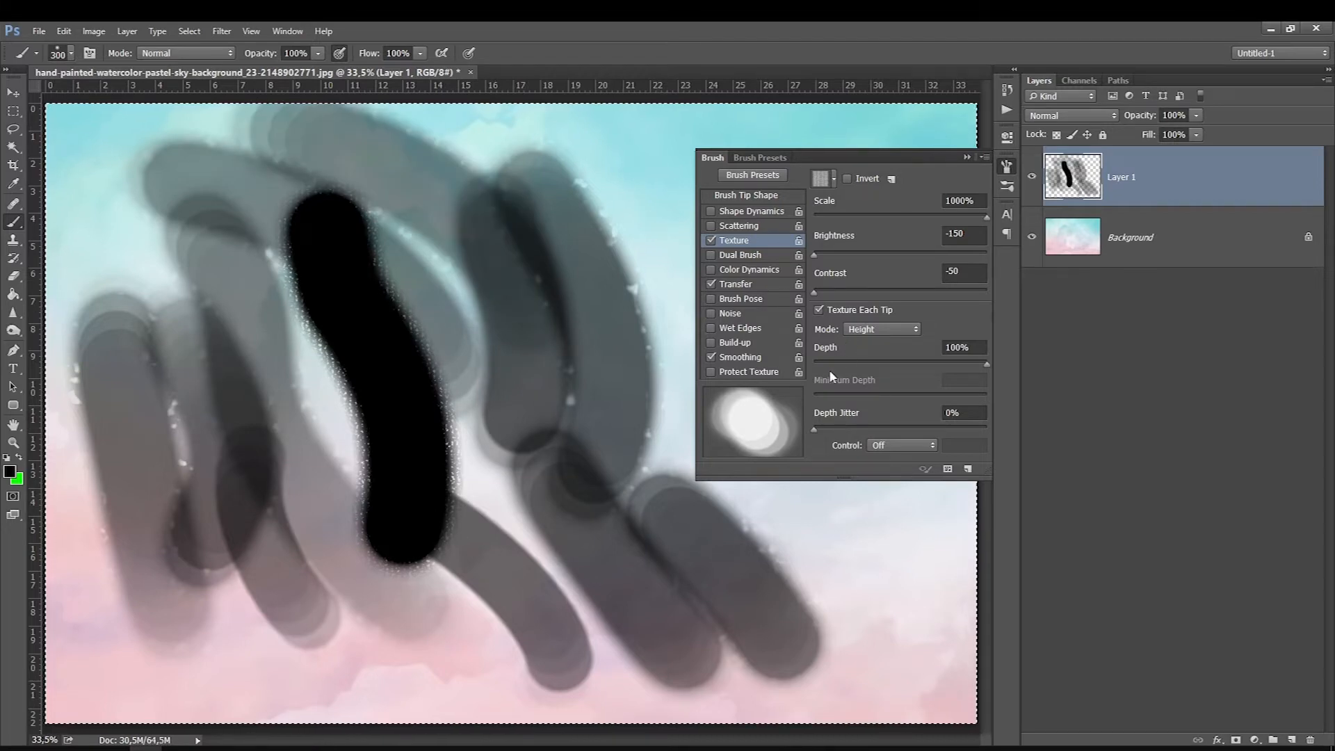
Step: Set the texture depth to 38% and the depth jitter to 53%, paint test strokes and clear Layer 1
mouse_move(825, 364)
left_mouse_down()
mouse_move(811, 363)
mouse_move(819, 352)
left_mouse_up()
left_click_drag(835, 429, 906, 429)
left_click_drag(97, 623, 167, 685)
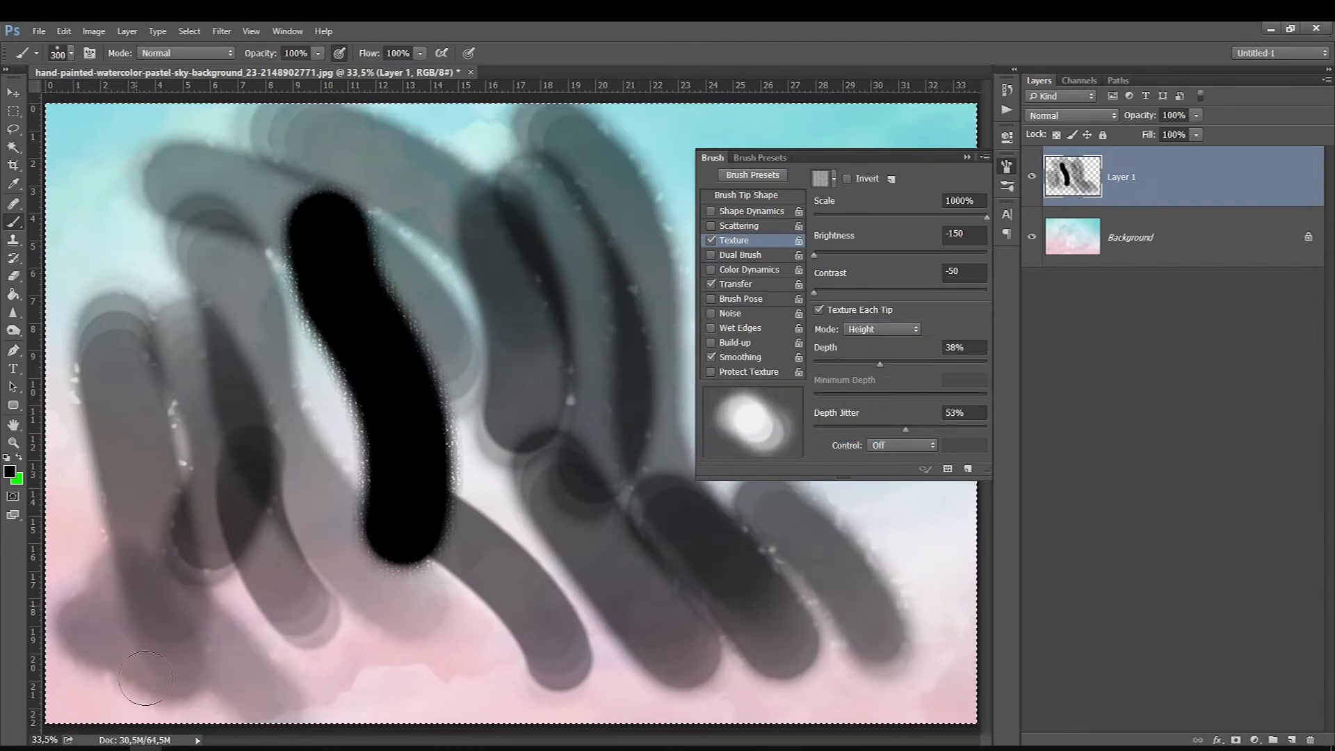
mouse_move(191, 619)
left_mouse_down()
mouse_move(268, 678)
mouse_move(409, 682)
left_mouse_up()
left_click_drag(268, 595, 432, 664)
key("Delete")
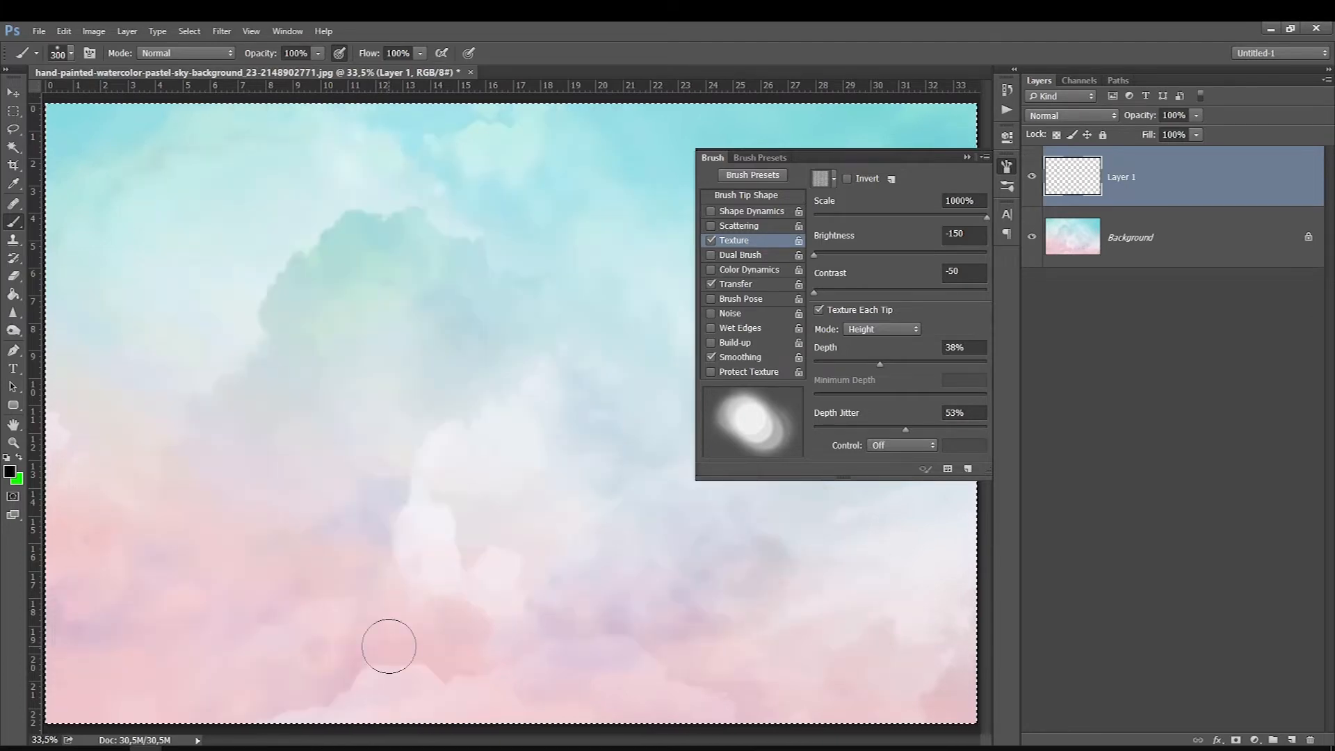
Step: Change the foreground colour to dark teal and return to the Brush tool
left_click(11, 473)
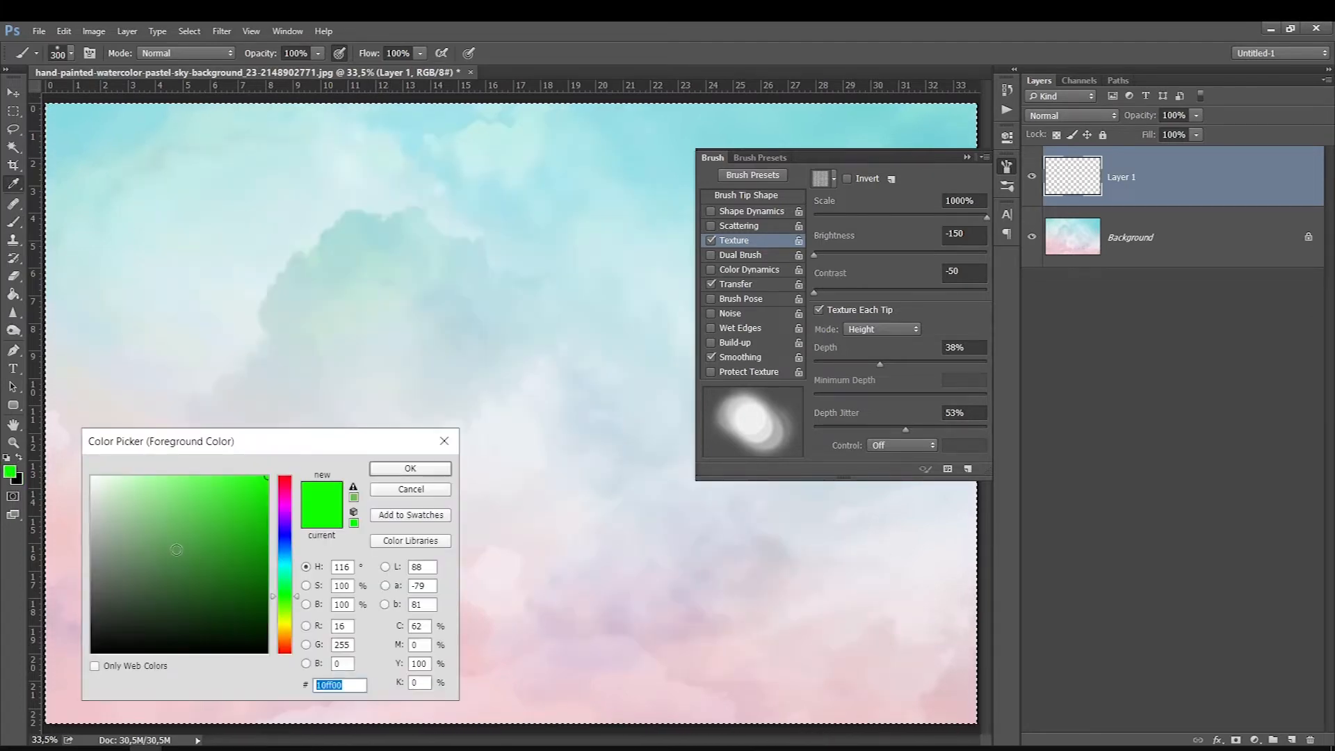
left_click(382, 334)
left_click(249, 573)
left_click(394, 468)
key("b")
Step: Raise the texture brightness to -14, painting teal test strokes on Layer 1 before and after the change
mouse_move(473, 504)
left_mouse_down()
mouse_move(507, 500)
mouse_move(342, 355)
mouse_move(343, 289)
mouse_move(534, 584)
mouse_move(313, 306)
mouse_move(507, 595)
mouse_move(477, 626)
mouse_move(334, 612)
left_mouse_up()
left_click_drag(814, 255, 891, 253)
mouse_move(643, 549)
left_mouse_down()
mouse_move(593, 387)
mouse_move(635, 587)
left_mouse_up()
mouse_move(690, 664)
left_mouse_down()
mouse_move(643, 373)
mouse_move(528, 205)
left_mouse_up()
mouse_move(623, 624)
left_mouse_down()
mouse_move(477, 297)
mouse_move(272, 483)
left_mouse_up()
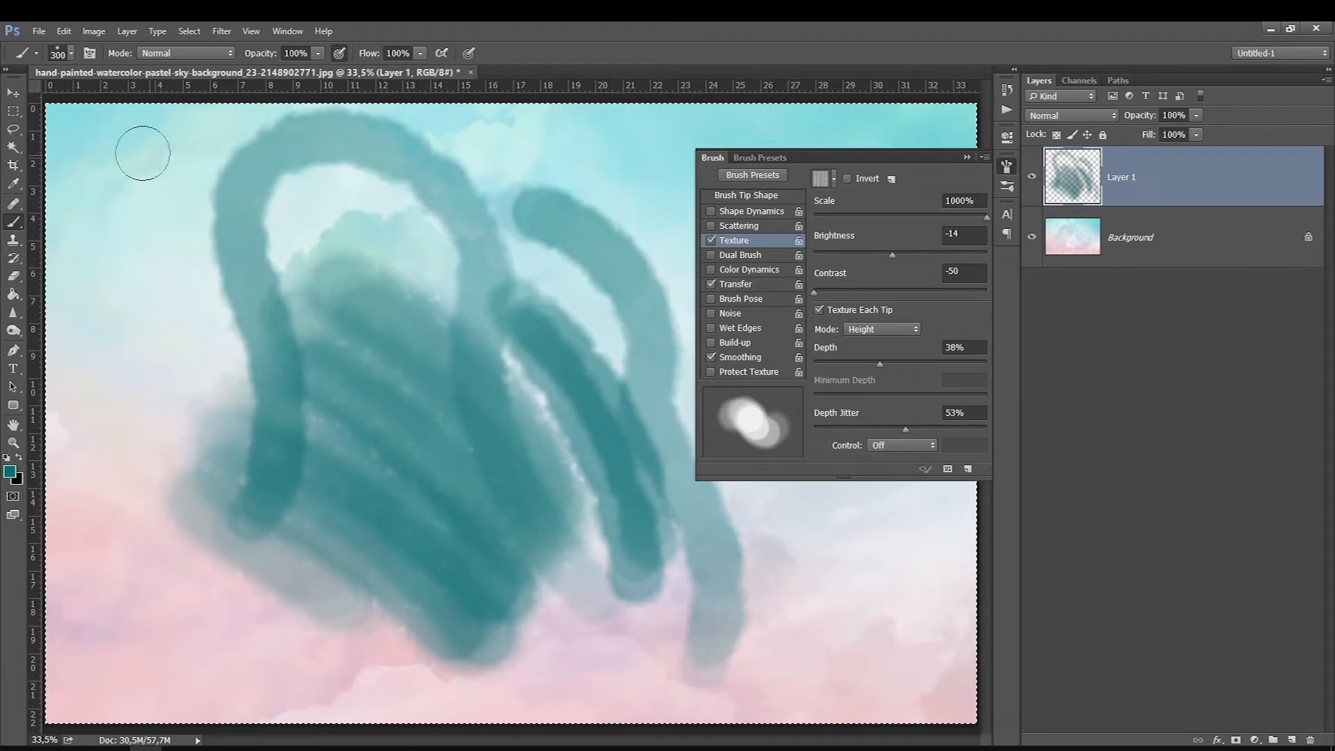
left_click_drag(140, 144, 52, 515)
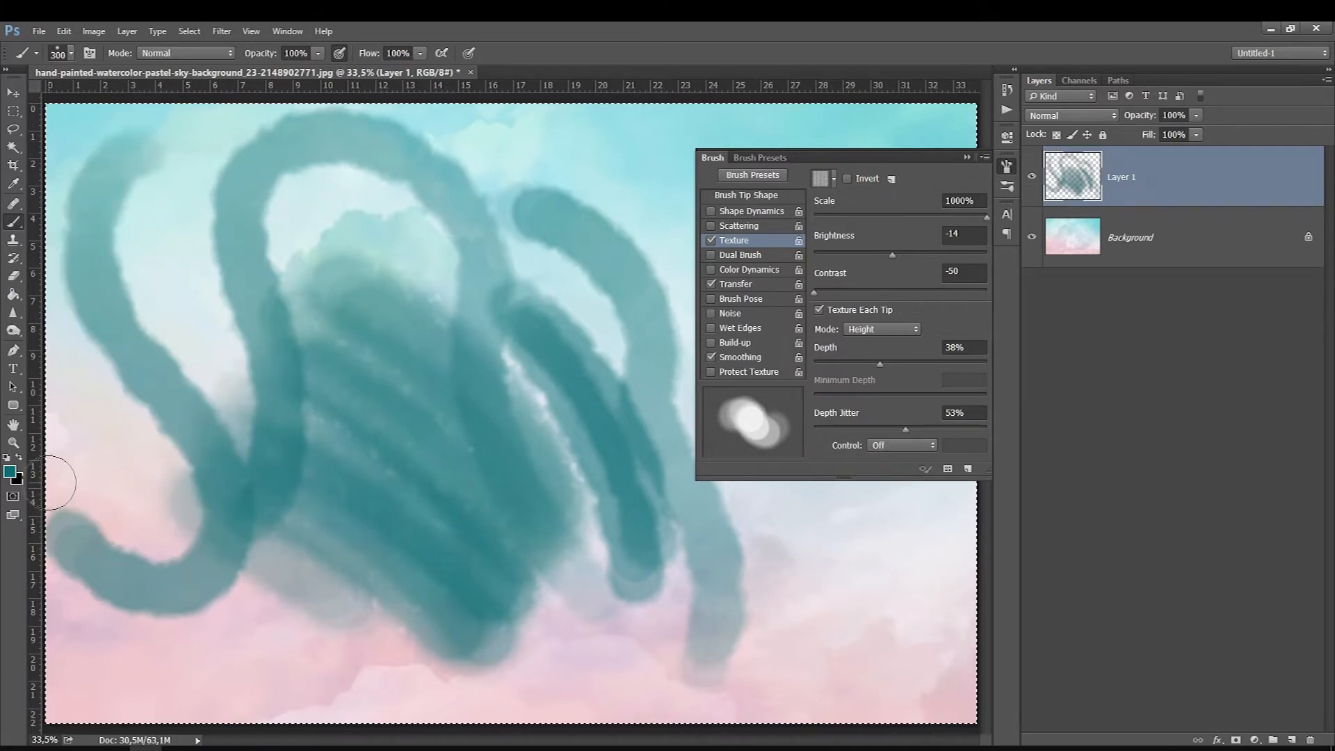
Step: Reselect the 300 px soft round brush preset, clear Layer 1 and turn on Dual Brush
right_click(412, 367)
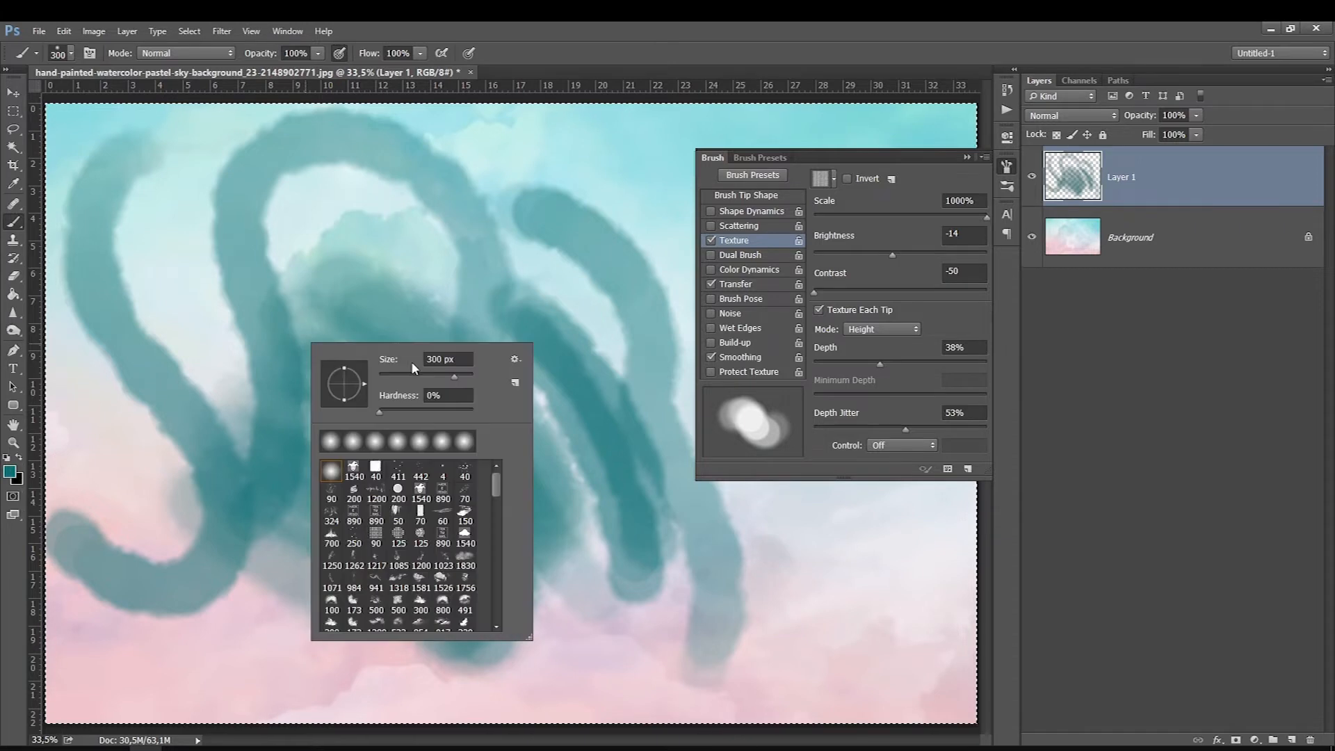
left_click(334, 481)
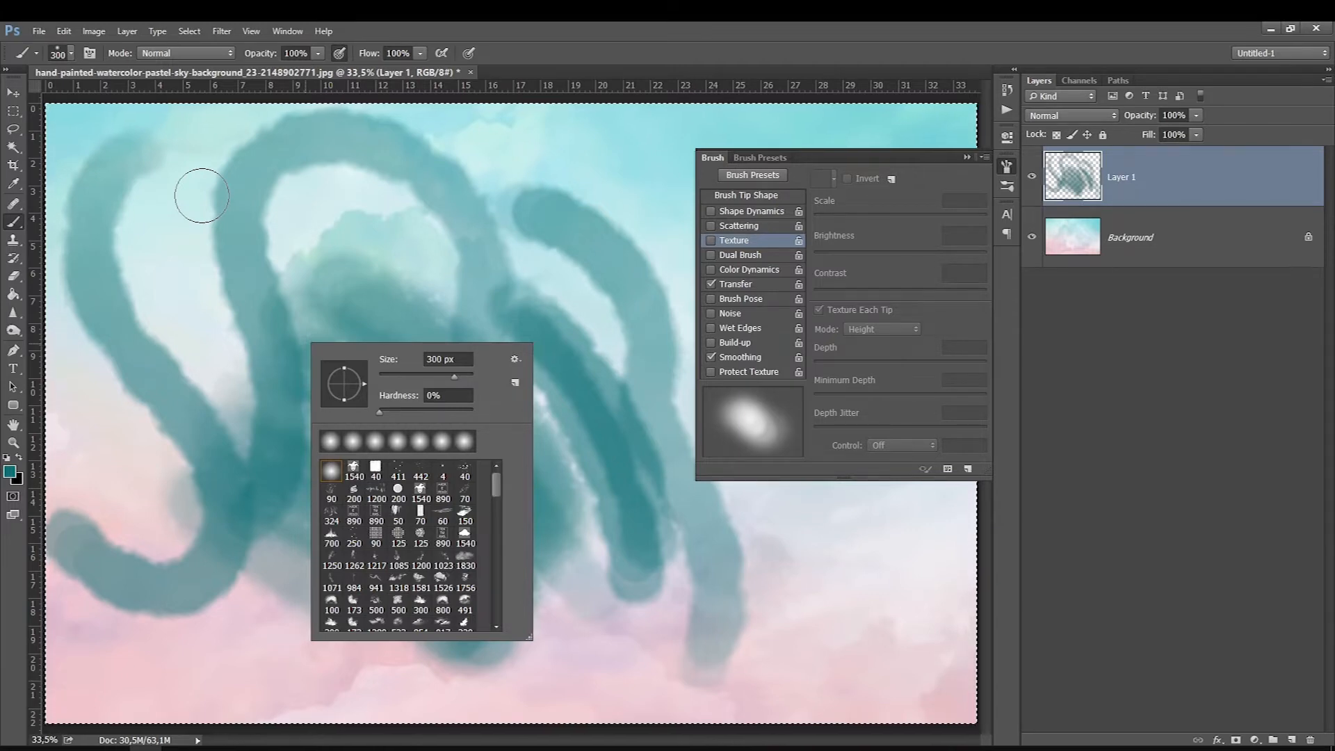
left_click(741, 255)
key("Delete")
left_click(743, 258)
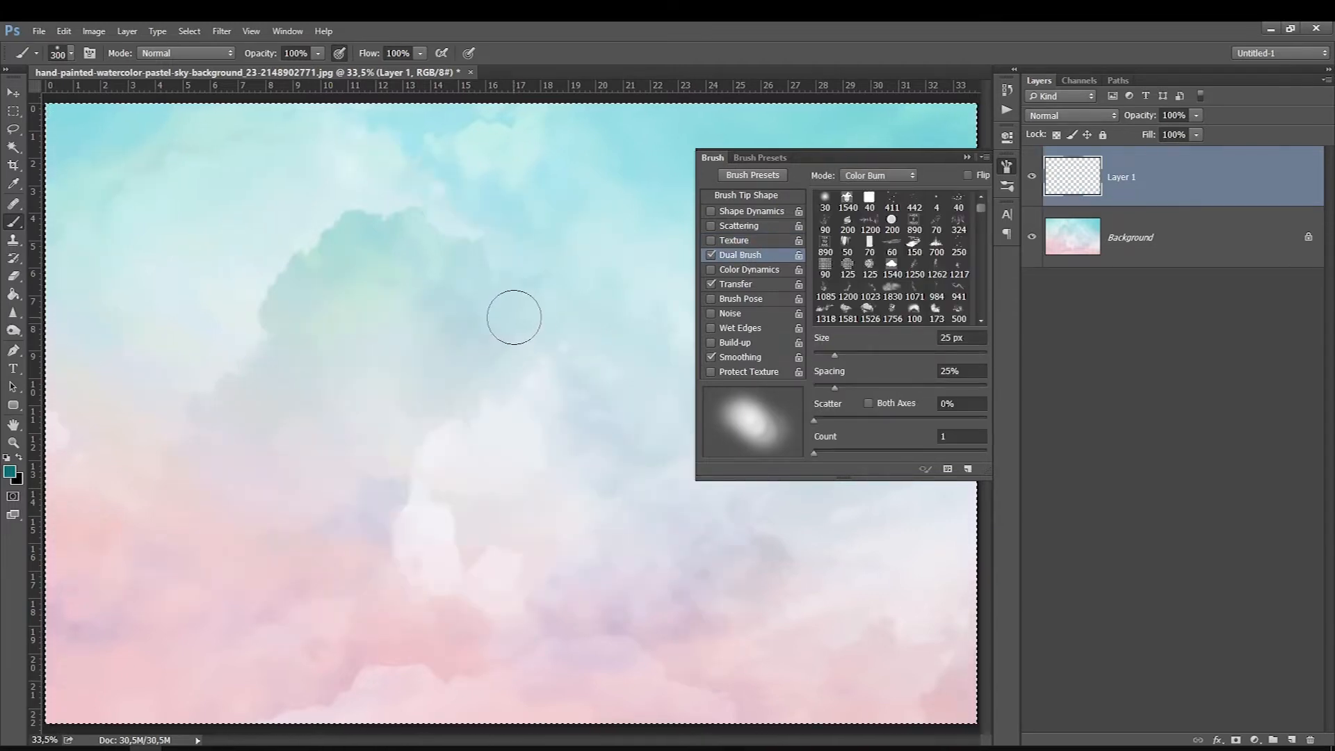
Step: Choose the 200 px bristle-like brush preset and paint several curved teal strokes across the upper part of the sky
right_click(393, 294)
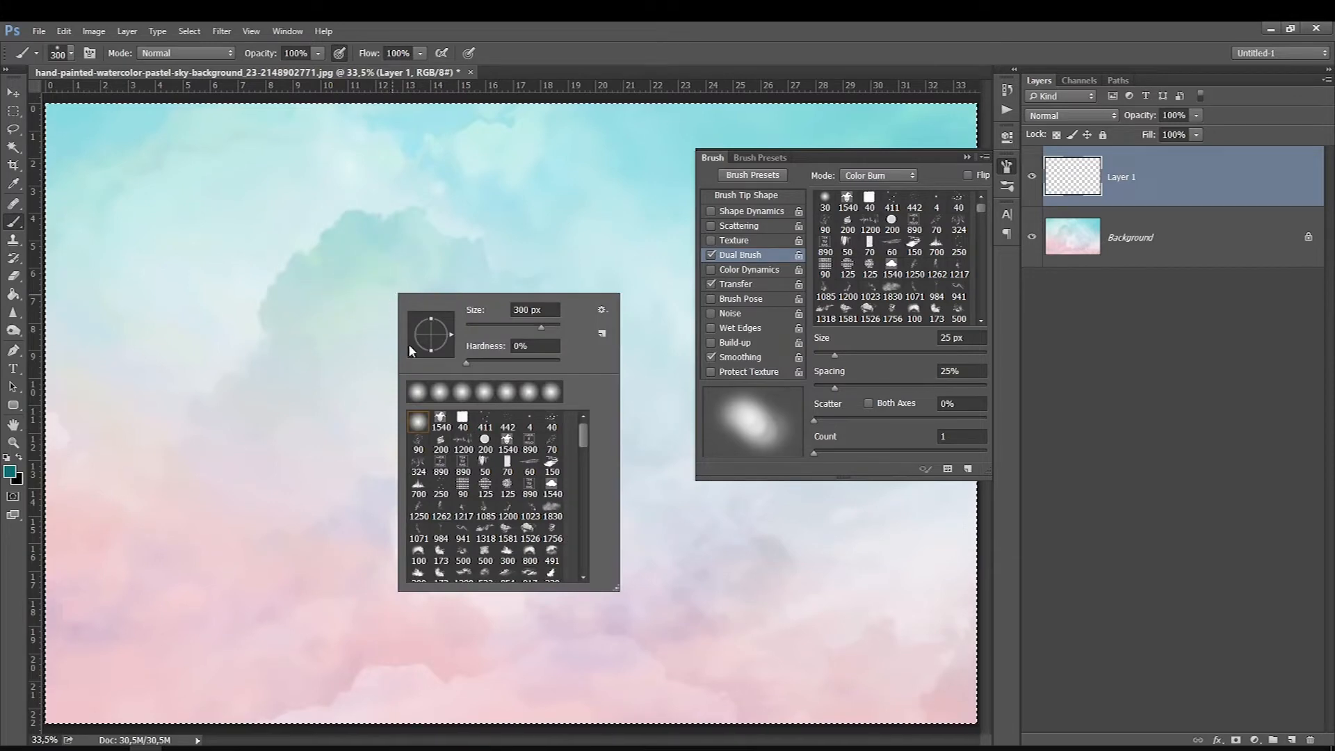
left_click(426, 533)
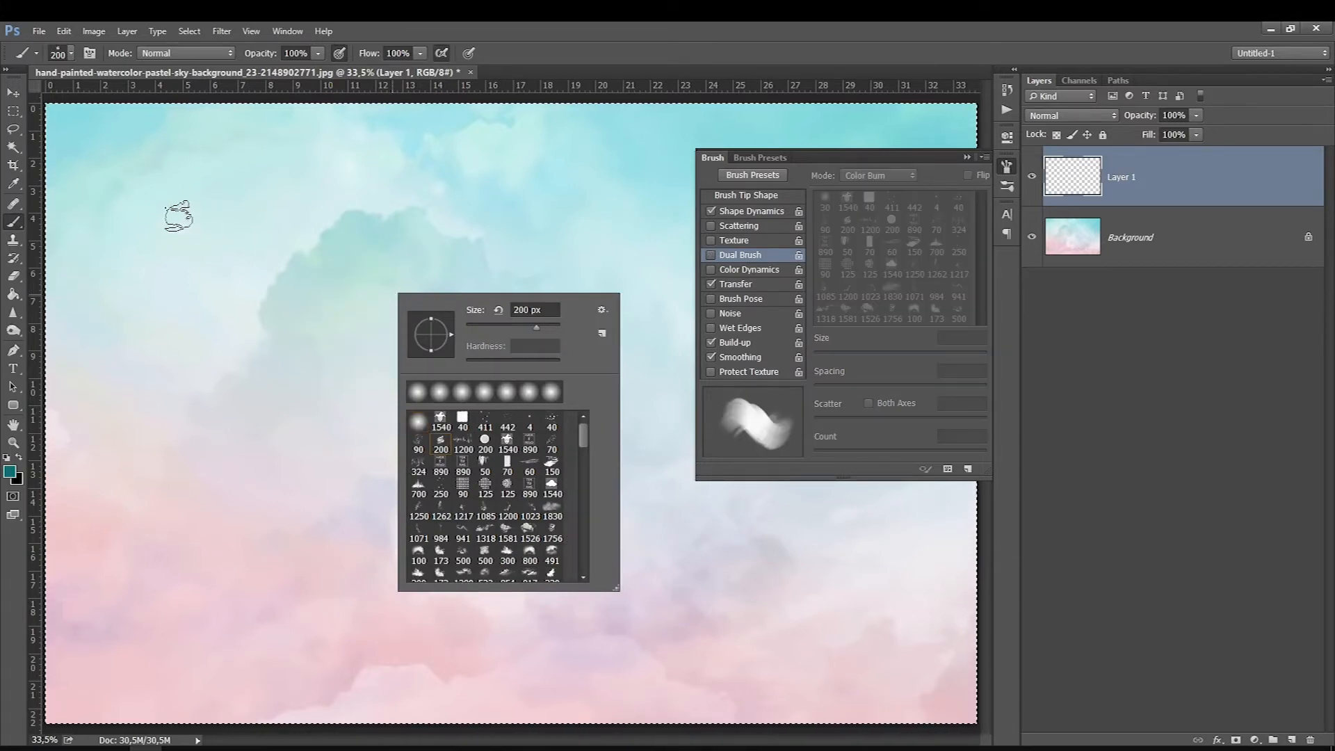
left_click_drag(170, 212, 330, 325)
mouse_move(396, 408)
left_mouse_down()
mouse_move(245, 204)
mouse_move(420, 422)
left_mouse_up()
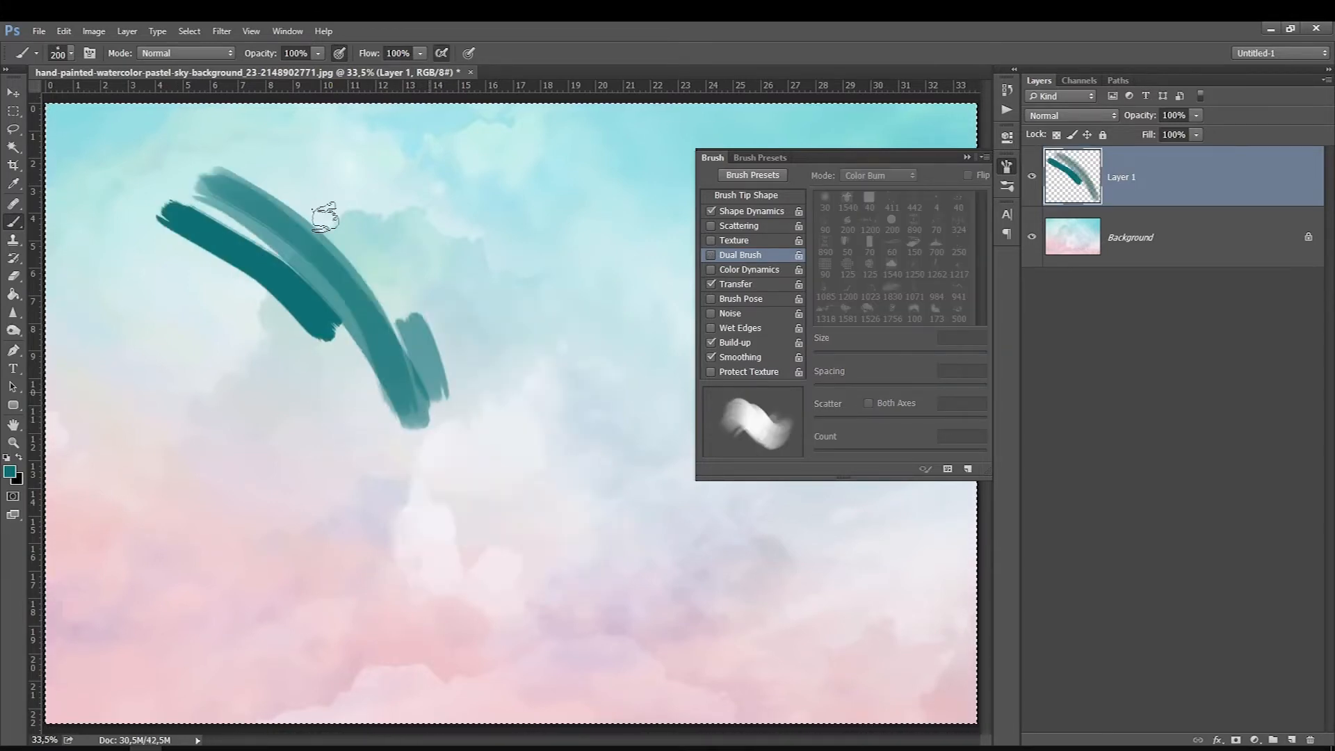
left_click_drag(254, 161, 456, 437)
left_click_drag(281, 129, 493, 389)
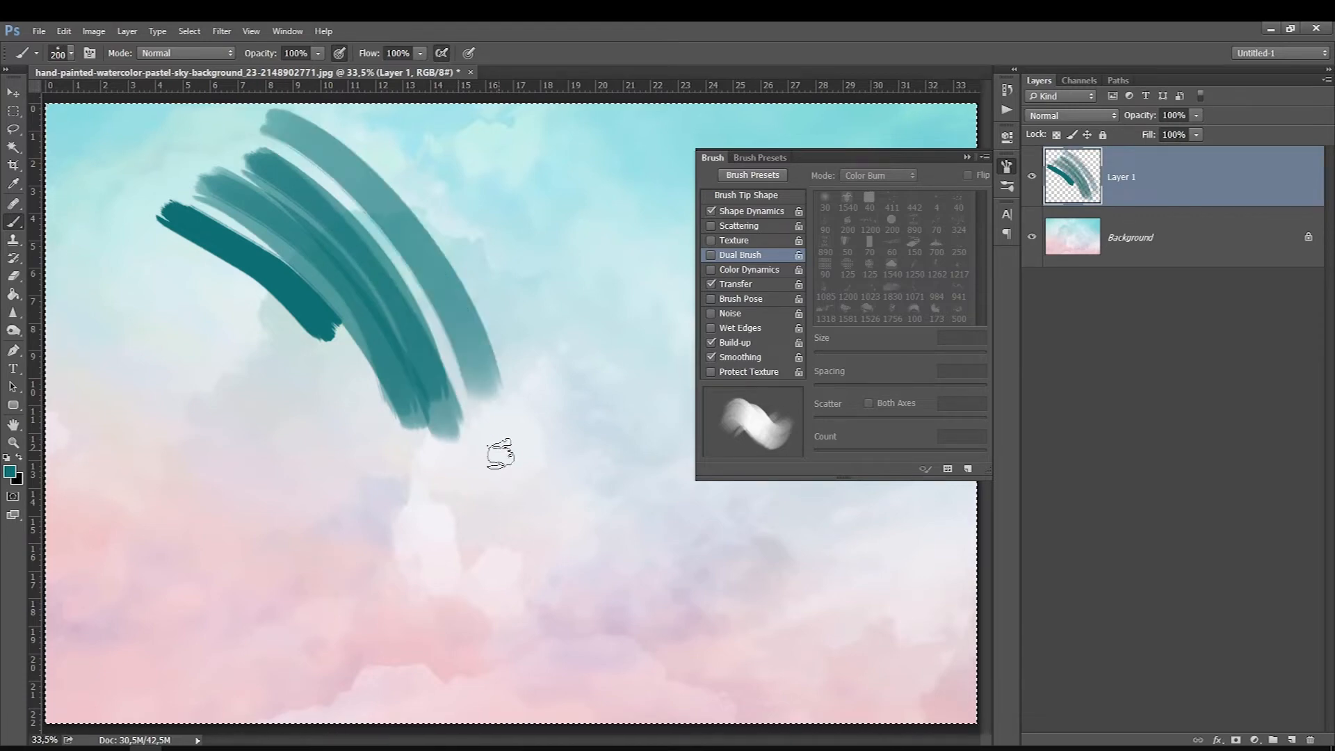
Step: Turn on Dual Brush with the round 125 px dotted tip and paint groups of curved halftone-like strokes
left_click(756, 259)
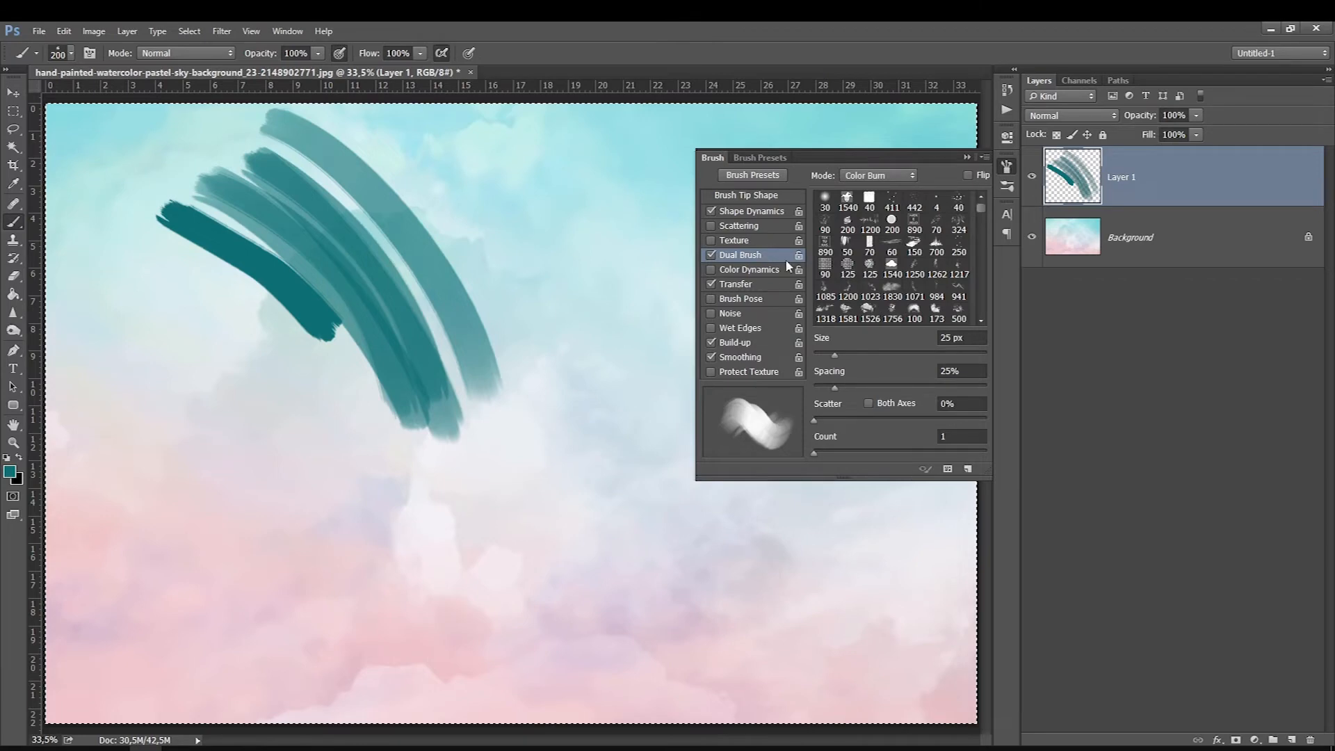
left_click(845, 273)
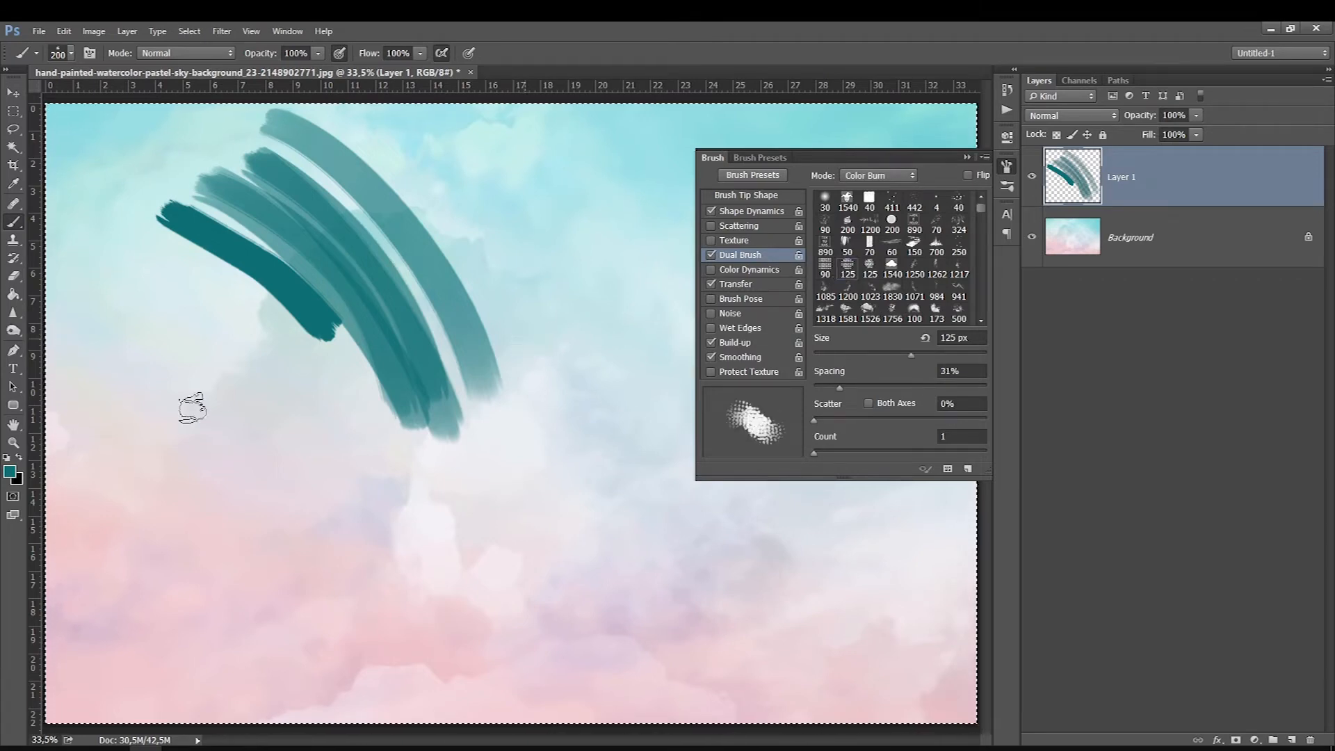
left_click_drag(161, 352, 338, 574)
left_click_drag(175, 325, 403, 599)
mouse_move(184, 318)
left_mouse_down()
mouse_move(299, 382)
mouse_move(424, 565)
left_mouse_up()
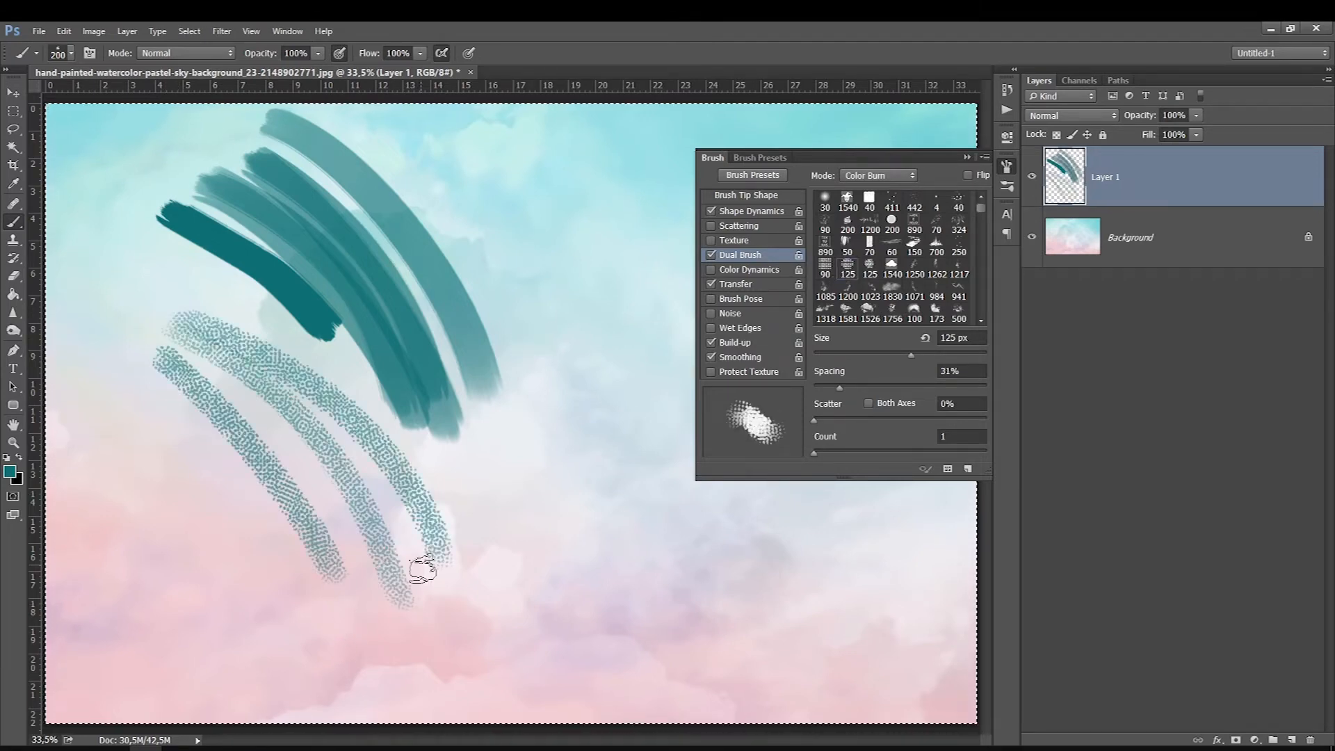
mouse_move(580, 479)
left_mouse_down()
mouse_move(457, 214)
mouse_move(602, 374)
mouse_move(446, 182)
left_mouse_up()
left_click_drag(449, 167, 642, 379)
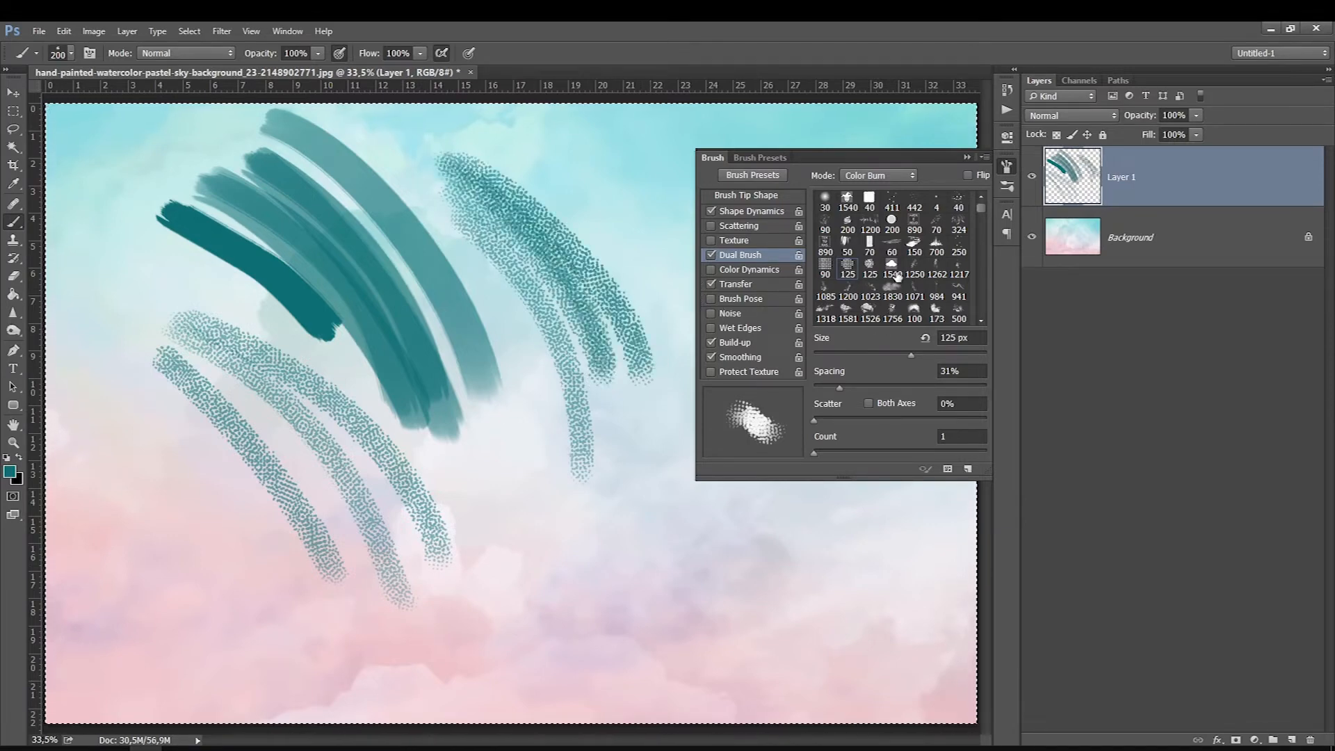
Step: Switch the dual tip to the 1200 px one and paint strokes, reducing the brush size to 125 px after the first
left_click(868, 224)
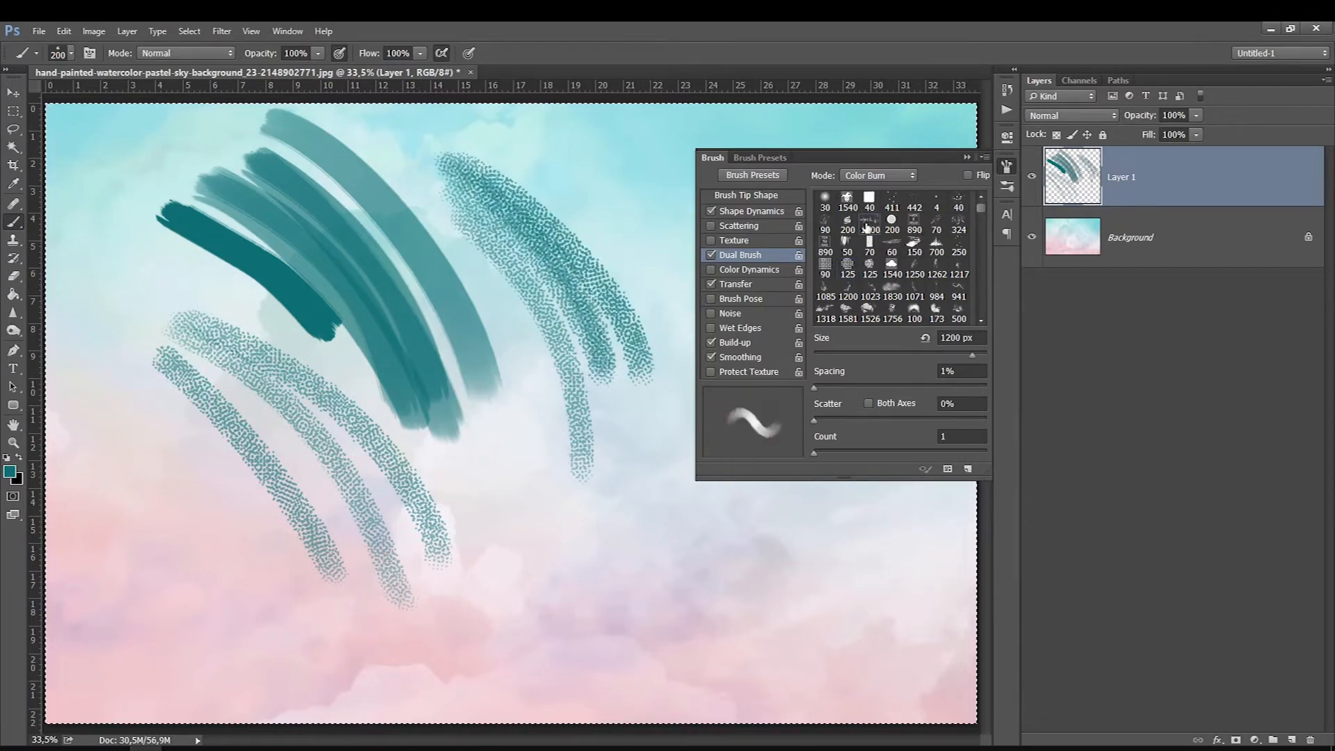
left_click_drag(552, 151, 651, 315)
key("bracketleft")
key("bracketleft")
key("bracketleft")
mouse_move(502, 451)
left_mouse_down()
mouse_move(557, 518)
mouse_move(588, 597)
left_mouse_up()
left_click_drag(502, 518, 546, 636)
left_click_drag(492, 666, 490, 661)
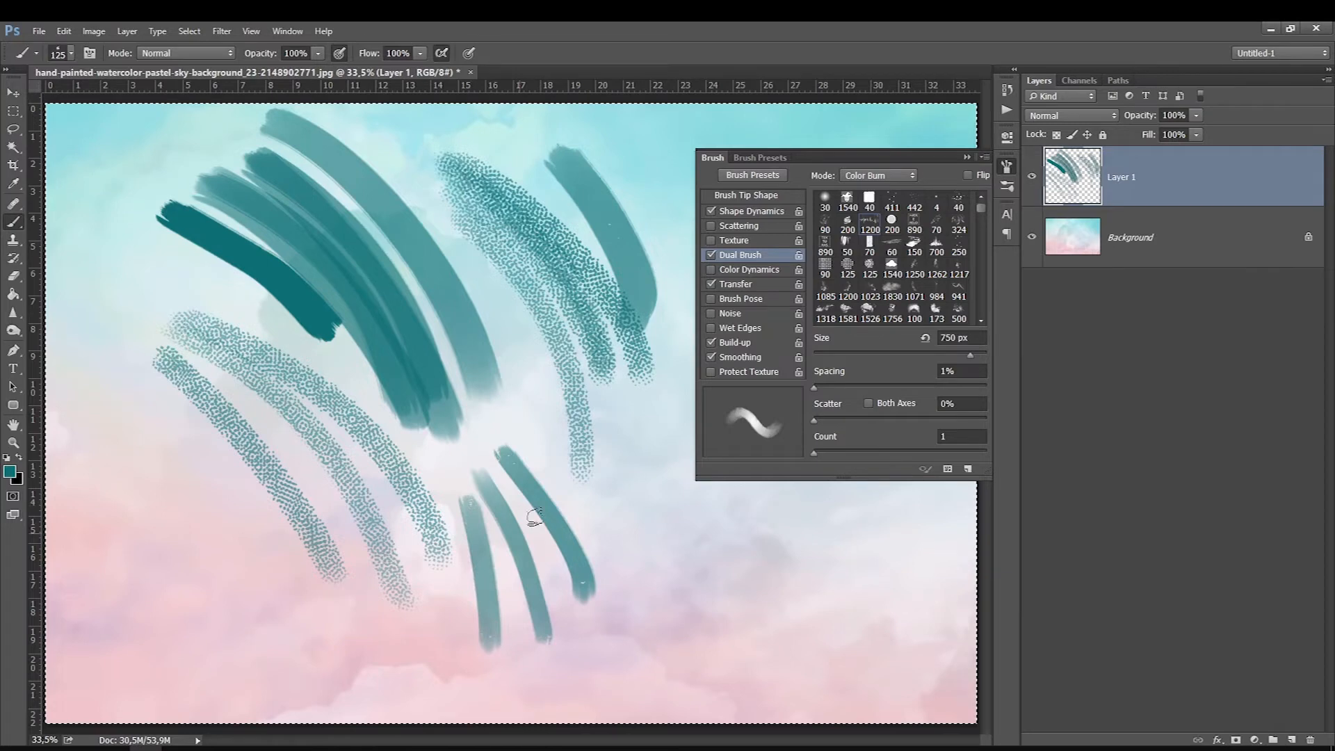
left_click_drag(615, 463, 606, 622)
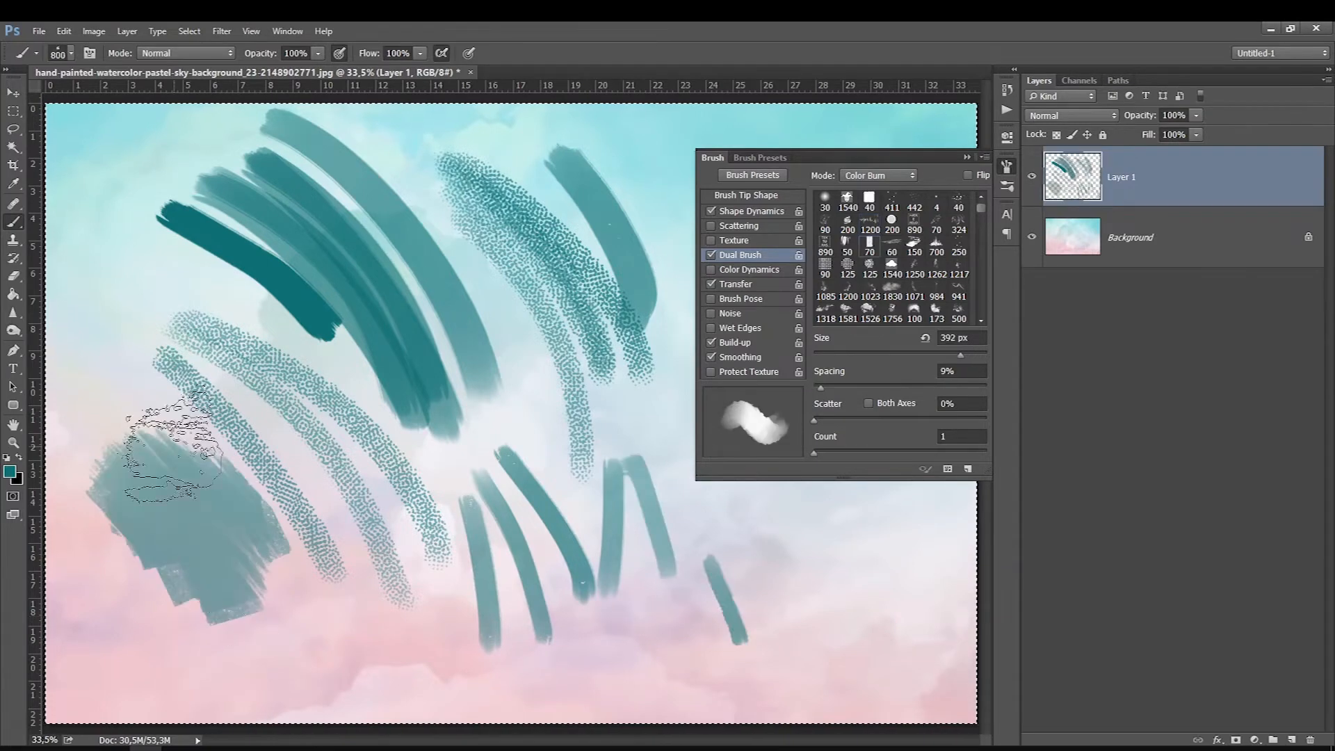
Step: Reduce the enlarged brush to 600 px and paint broad overlapping patches using the rectangular 70 px tip as dual brush
key("bracketleft")
key("bracketleft")
left_click_drag(94, 313, 153, 417)
left_click_drag(306, 582, 390, 636)
left_click_drag(348, 685, 134, 626)
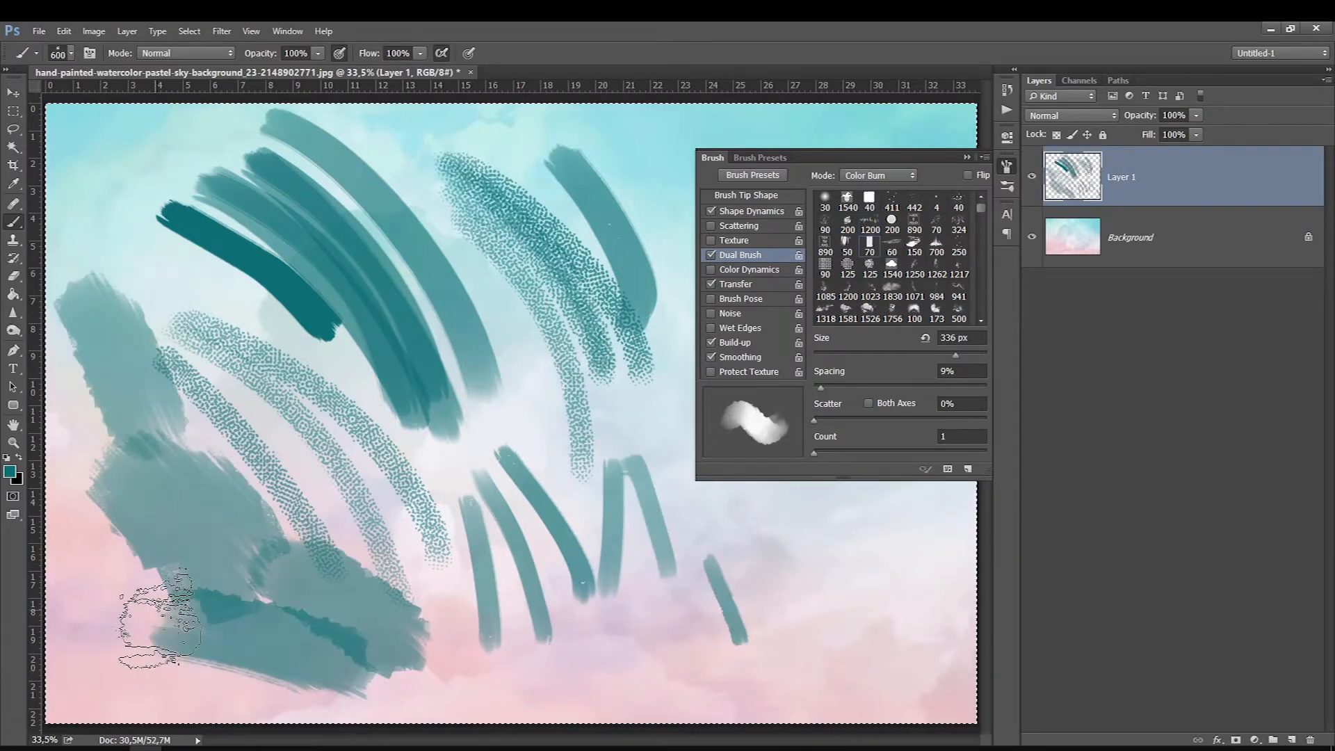
mouse_move(740, 586)
left_mouse_down()
mouse_move(715, 612)
mouse_move(661, 612)
left_mouse_up()
left_click_drag(549, 562, 696, 560)
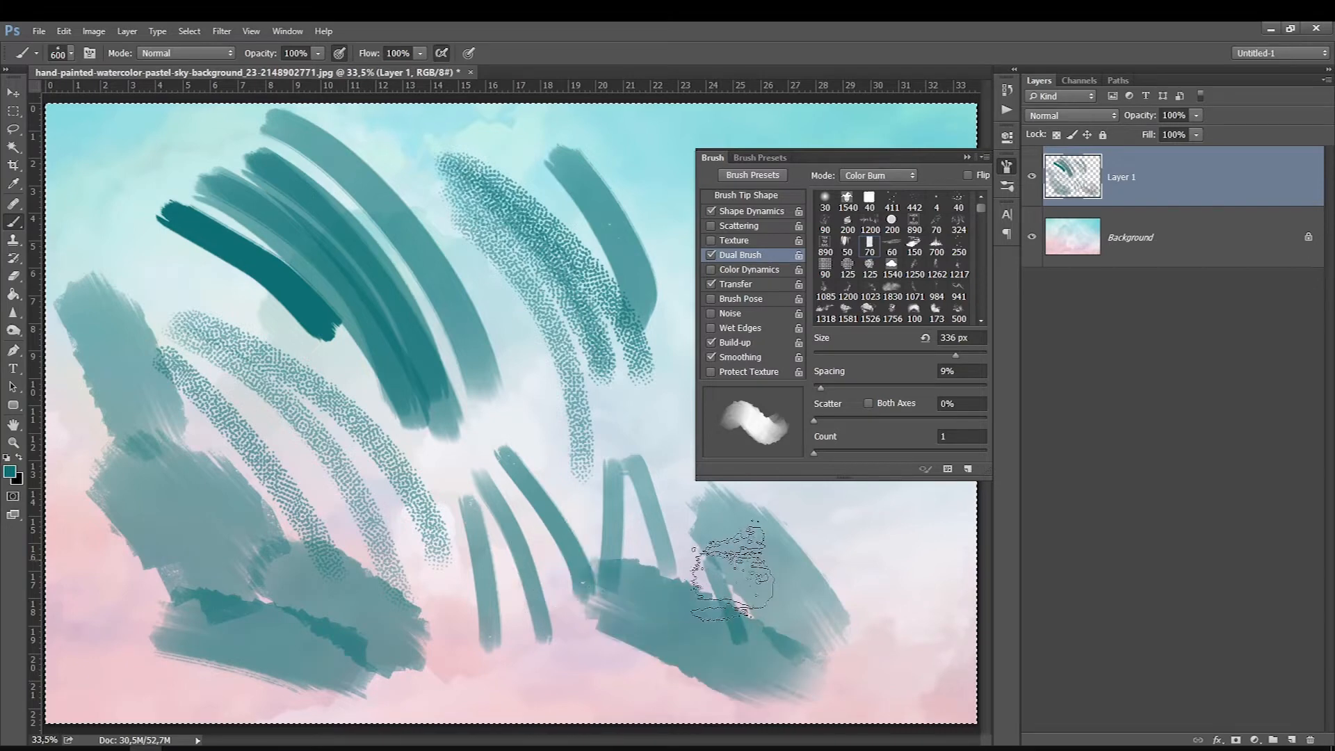
Step: Turn on Color Dynamics, turn off Dual Brush and paint a wide test stroke over the earlier strokes
left_click(752, 269)
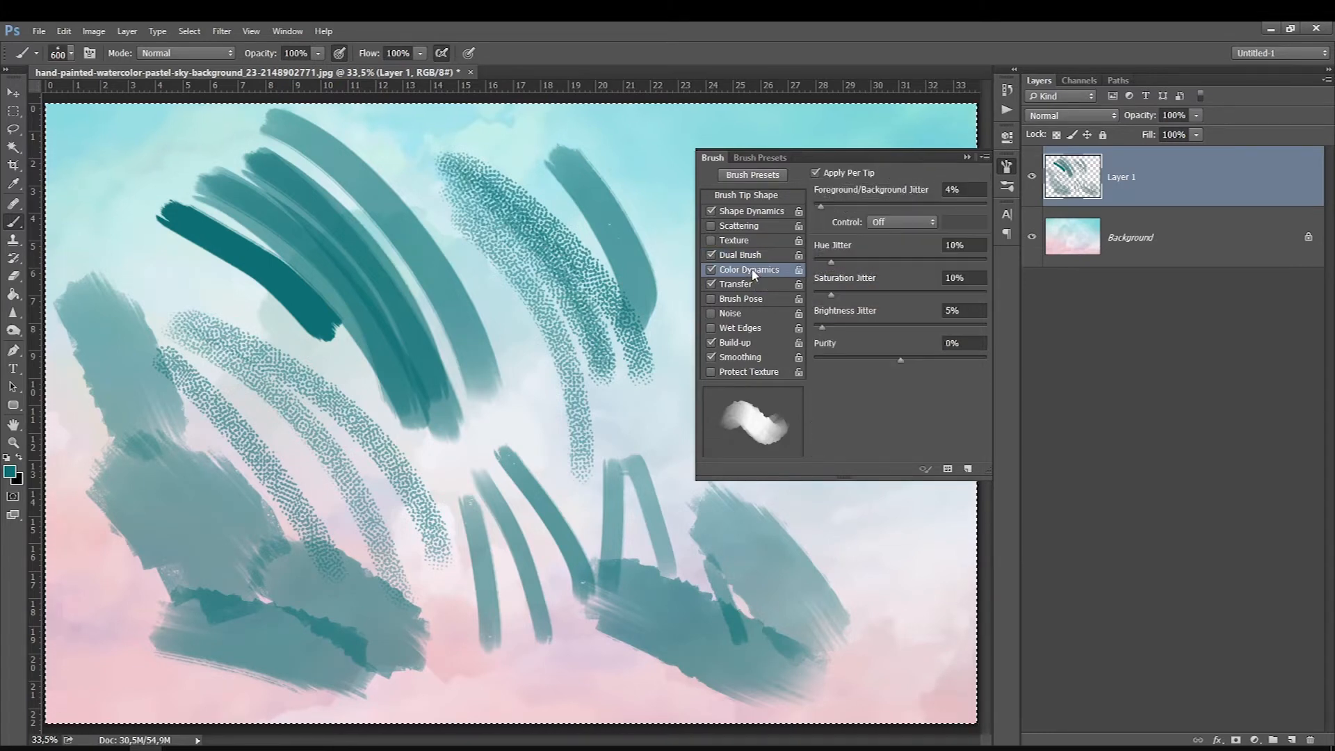
left_click(712, 255)
left_click(712, 284)
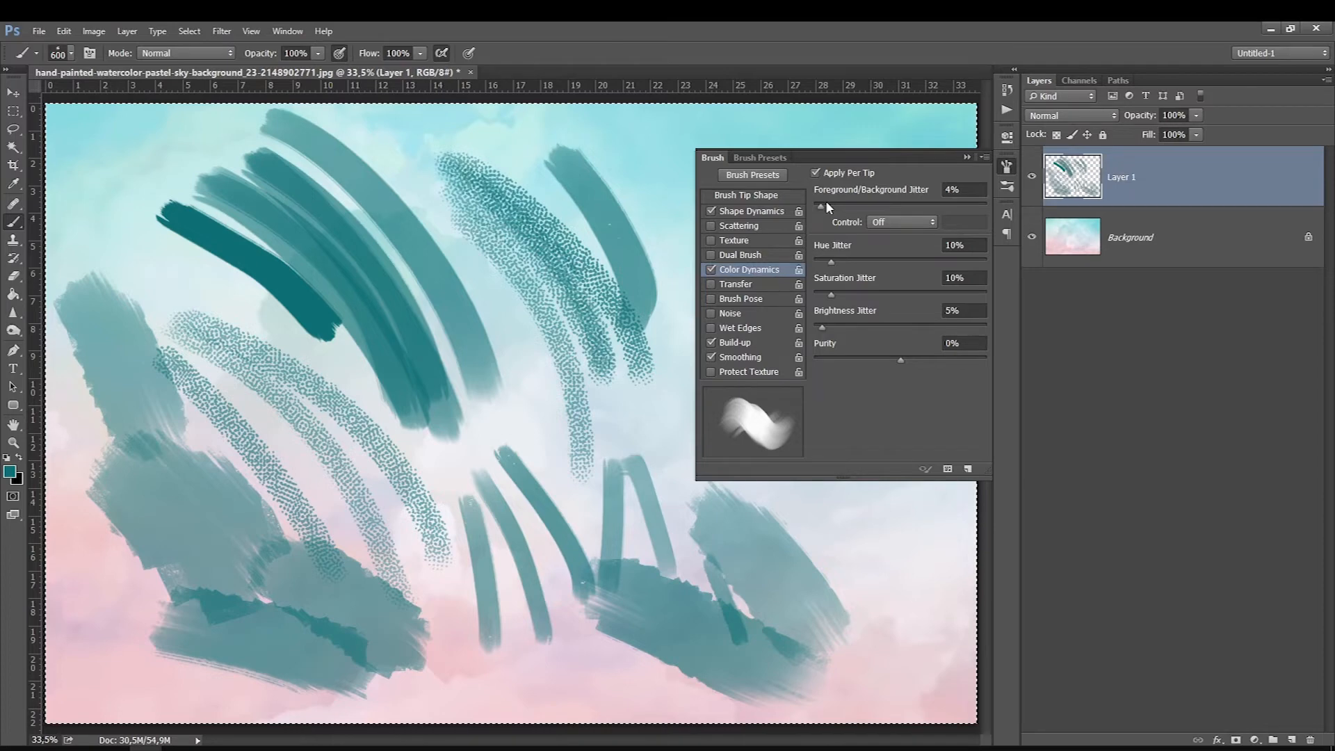
left_click_drag(465, 296, 541, 448)
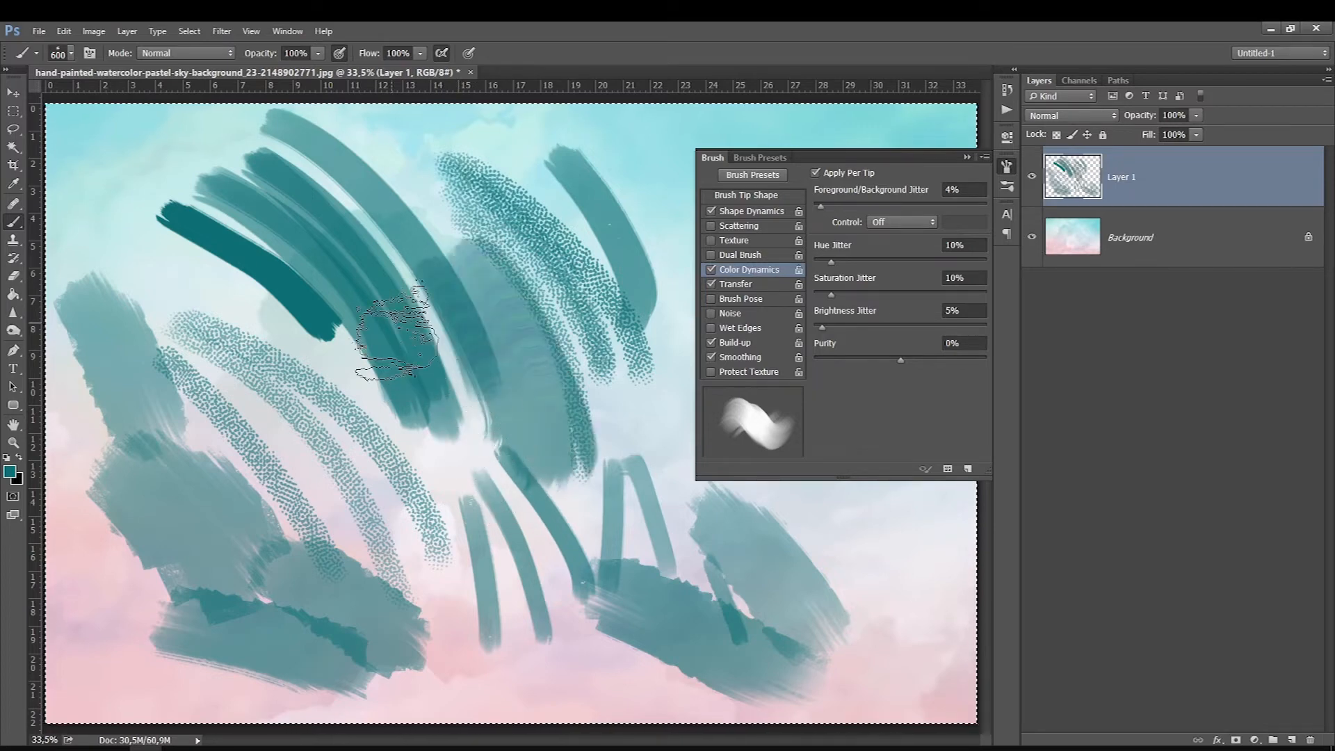
Step: Set the background colour to red ff0000 and clear Layer 1
left_click(20, 481)
left_click(267, 477)
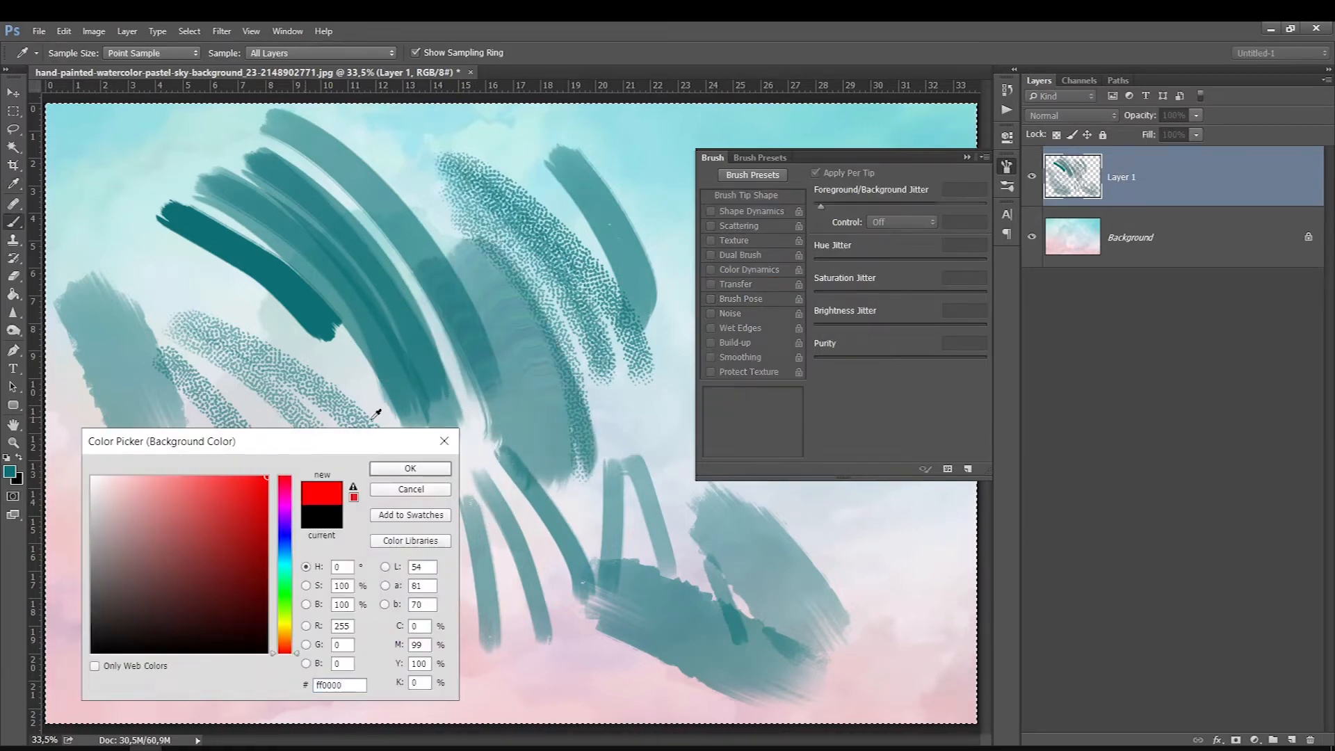
key("Return")
key("Delete")
Step: Reduce the brush size and paint one curved teal test stroke over the cloud
key("bracketleft")
key("bracketleft")
key("bracketleft")
key("bracketleft")
key("bracketleft")
key("bracketleft")
key("bracketleft")
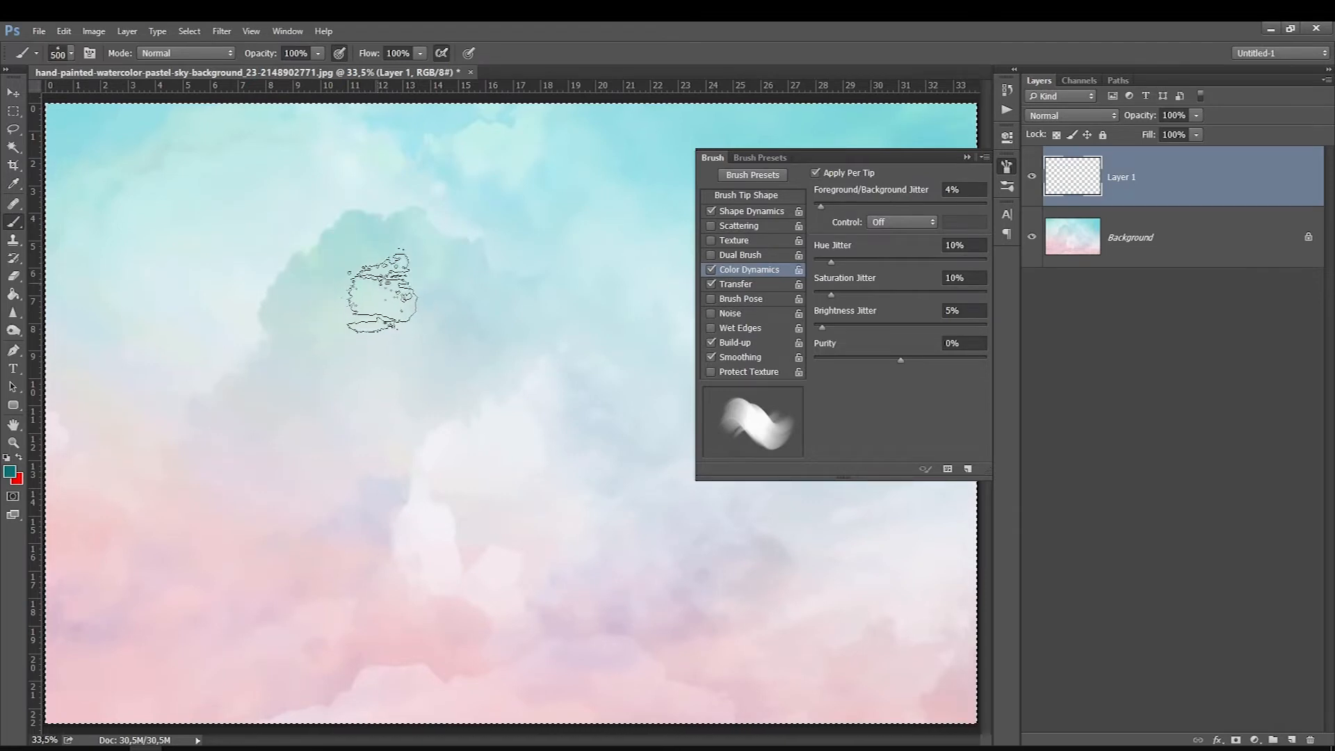
left_click_drag(341, 263, 442, 412)
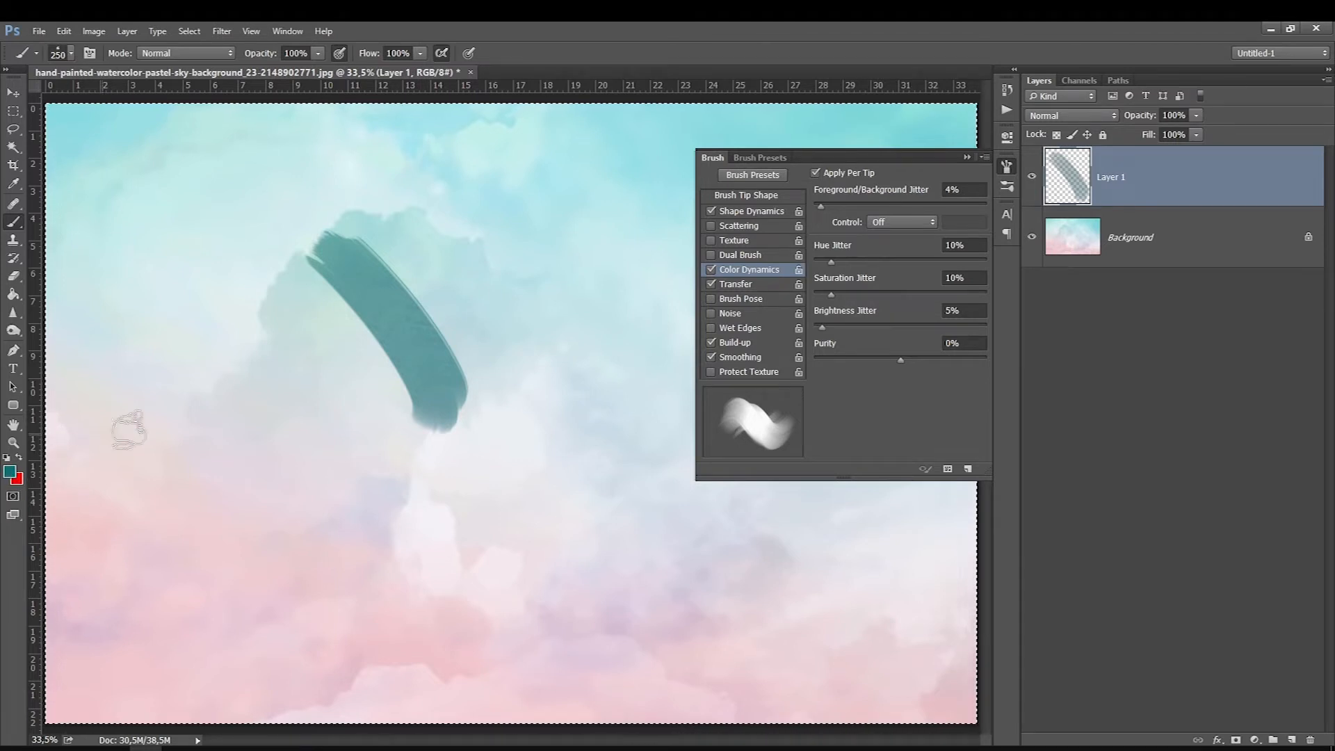
Step: Raise the foreground/background jitter to 65% and paint three curved strokes beside the teal one
left_click_drag(822, 206, 924, 209)
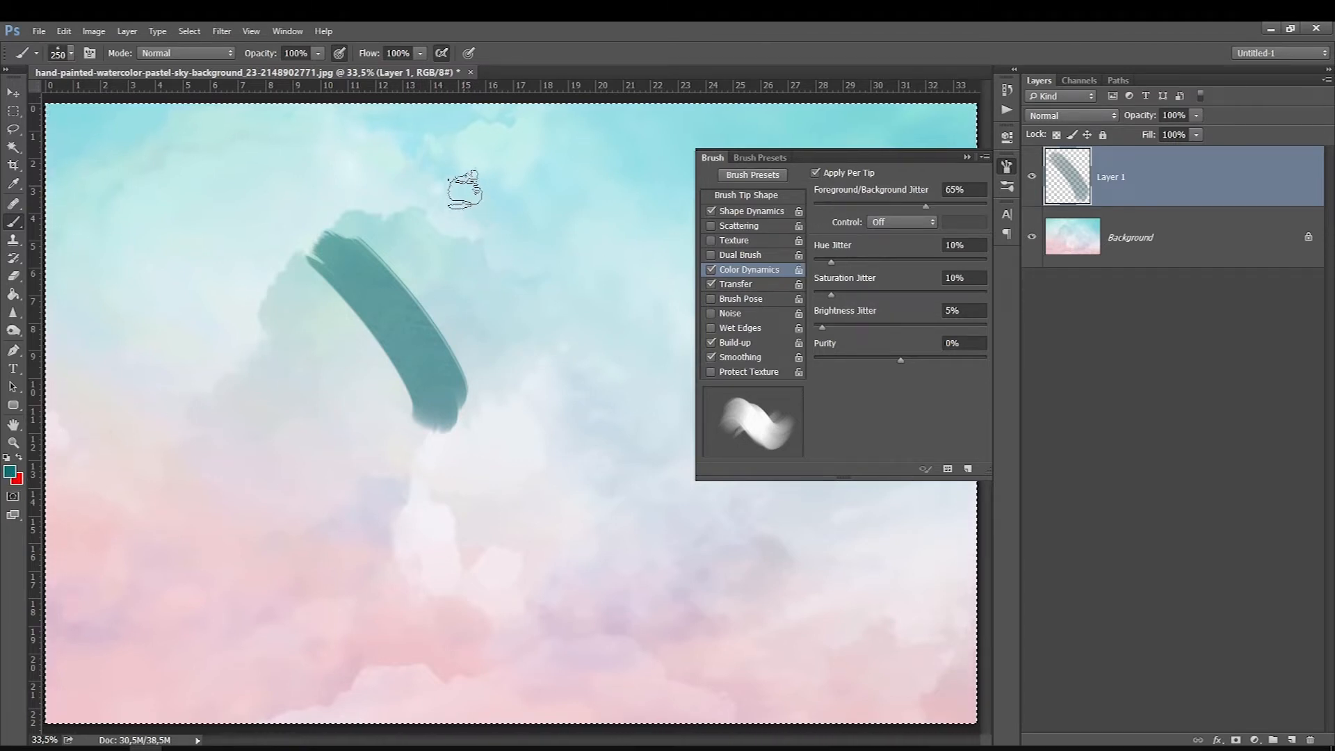
left_click_drag(459, 185, 548, 368)
left_click_drag(591, 458, 606, 305)
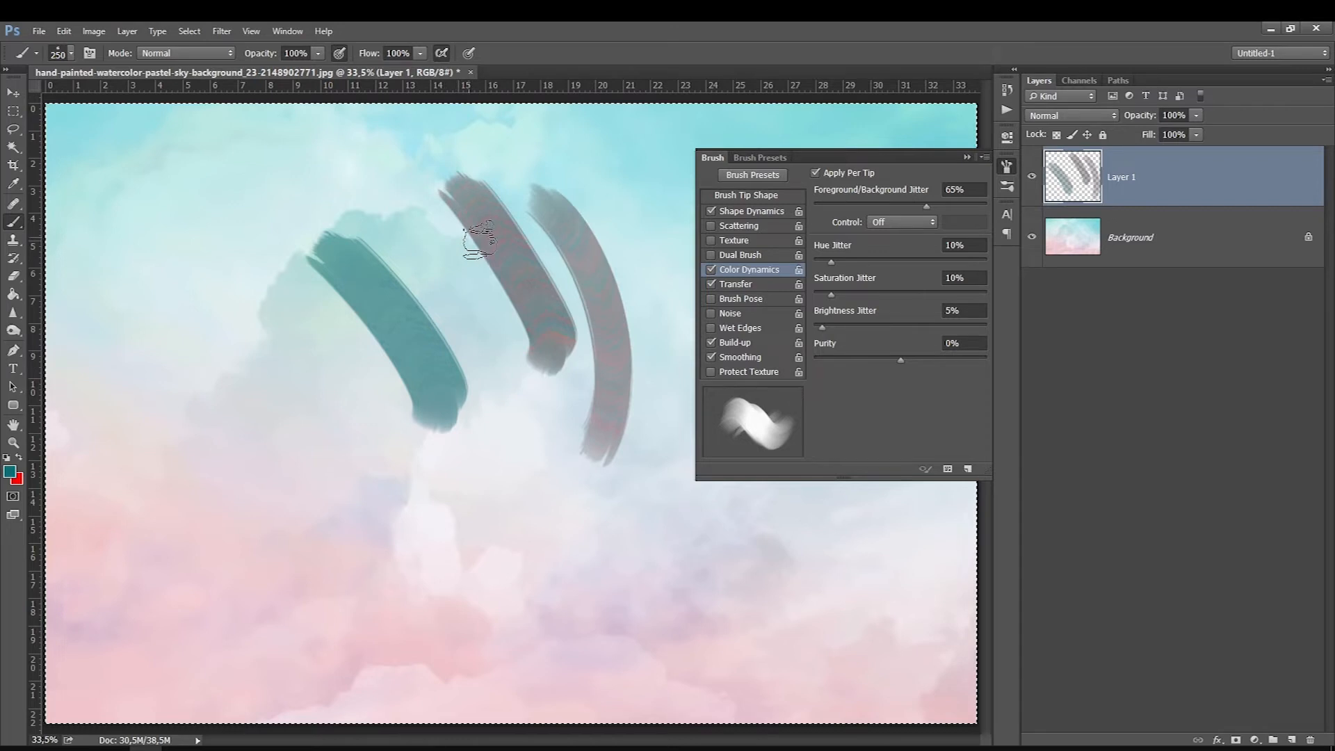
left_click_drag(639, 415, 542, 174)
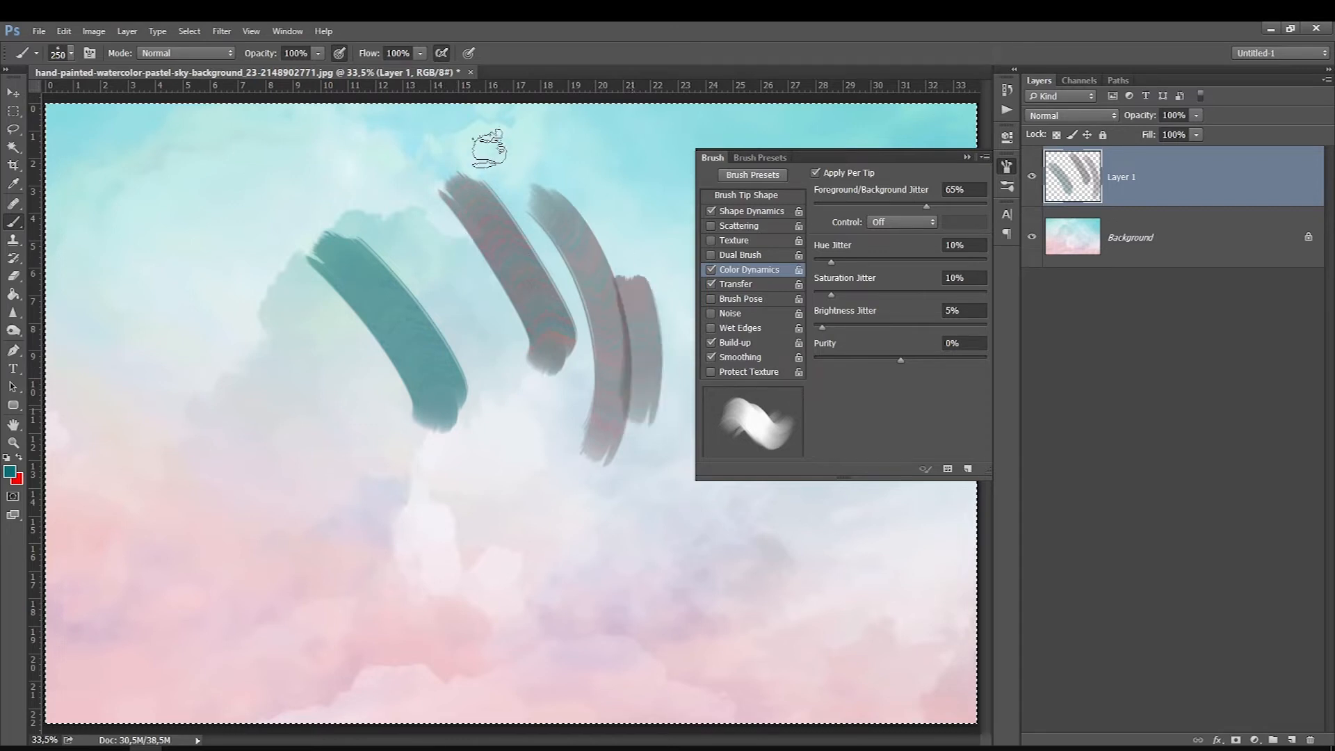
Step: Set the jitter control to Pen Pressure and the saturation jitter to 55%, painting long test strokes across the canvas
left_click(885, 221)
left_click(893, 256)
mouse_move(398, 217)
left_mouse_down()
mouse_move(481, 319)
mouse_move(519, 393)
mouse_move(531, 464)
mouse_move(523, 515)
mouse_move(435, 625)
left_mouse_up()
mouse_move(118, 247)
left_mouse_down()
mouse_move(204, 344)
mouse_move(243, 462)
mouse_move(321, 588)
mouse_move(404, 598)
mouse_move(414, 613)
left_mouse_up()
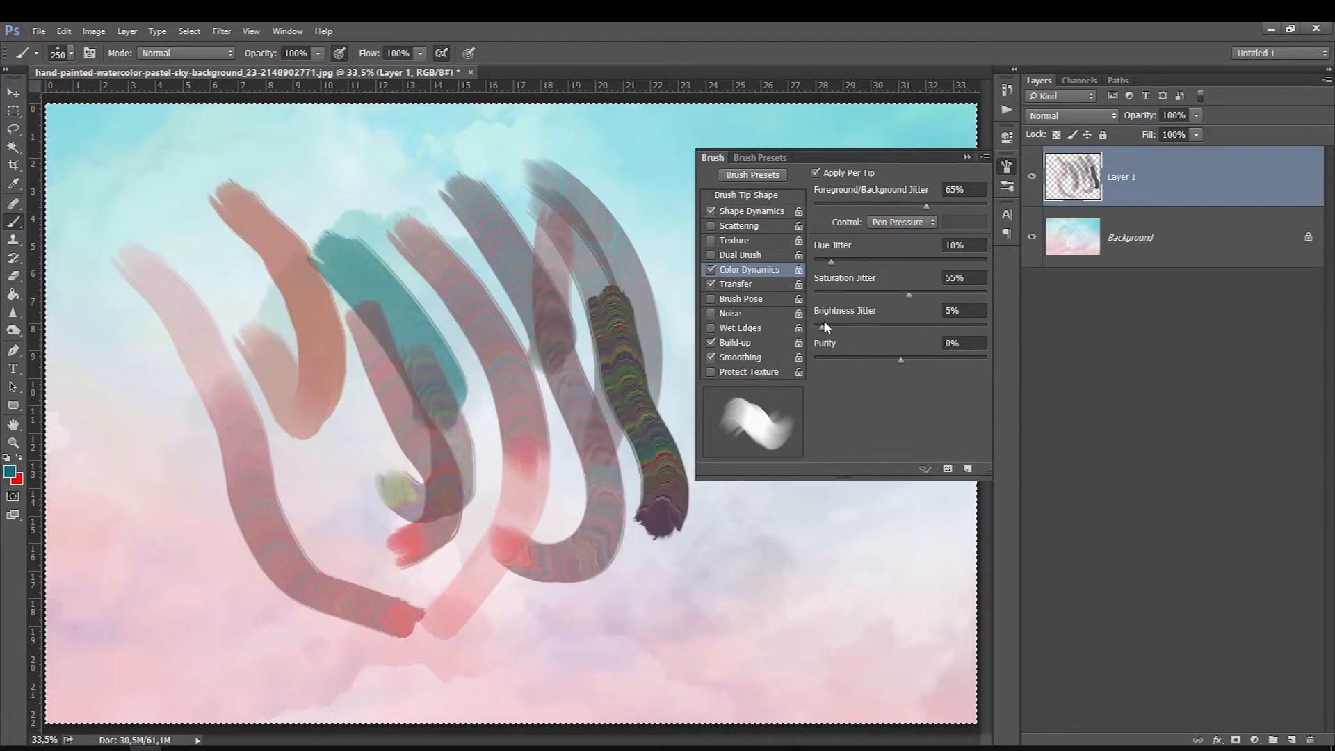
Step: Set the brightness jitter to 36% and purity to +83%, paint more colour-varied strokes and clear Layer 1
left_click_drag(768, 605, 616, 462)
left_click_drag(692, 650, 410, 534)
mouse_move(242, 637)
left_mouse_down()
mouse_move(151, 509)
mouse_move(103, 315)
left_mouse_up()
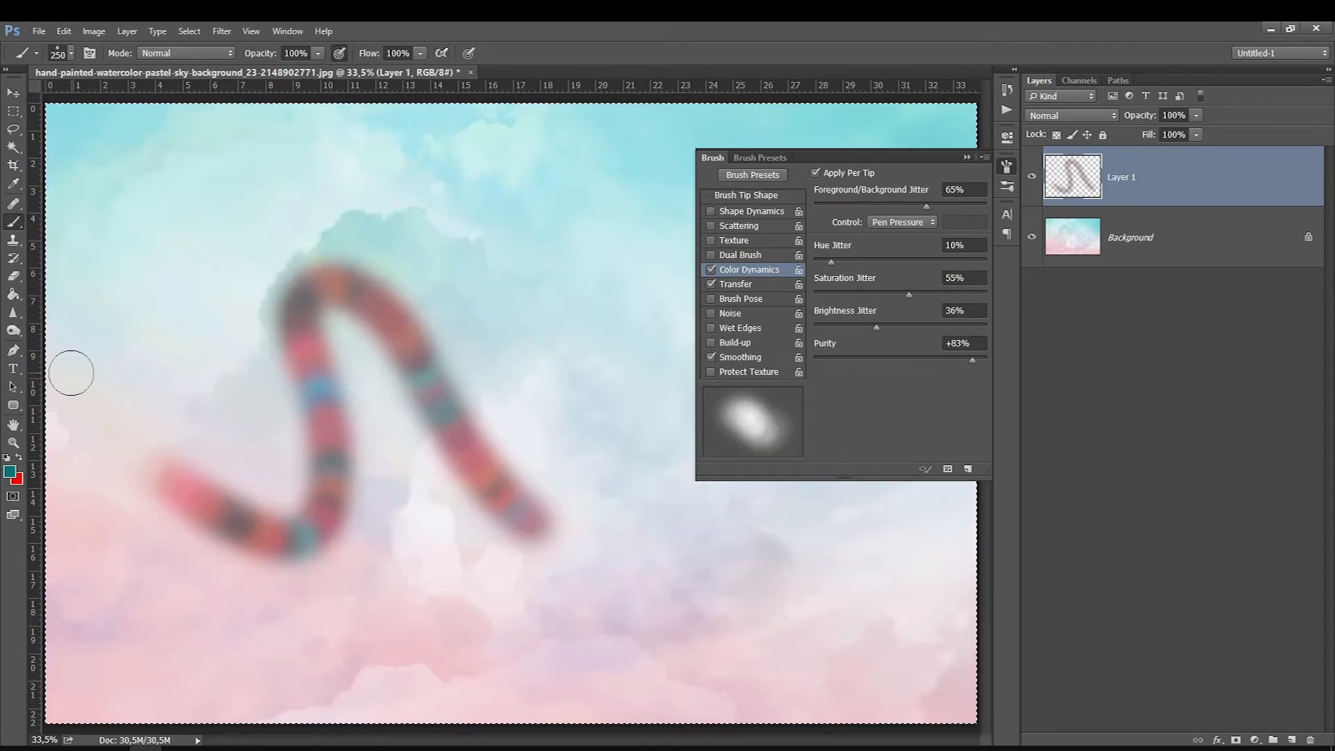
mouse_move(309, 174)
left_mouse_down()
mouse_move(366, 167)
mouse_move(608, 257)
mouse_move(626, 512)
mouse_move(378, 527)
mouse_move(396, 426)
mouse_move(130, 190)
mouse_move(485, 479)
left_mouse_up()
mouse_move(285, 649)
left_mouse_down()
mouse_move(303, 665)
mouse_move(203, 684)
mouse_move(299, 535)
left_mouse_up()
key("Delete")
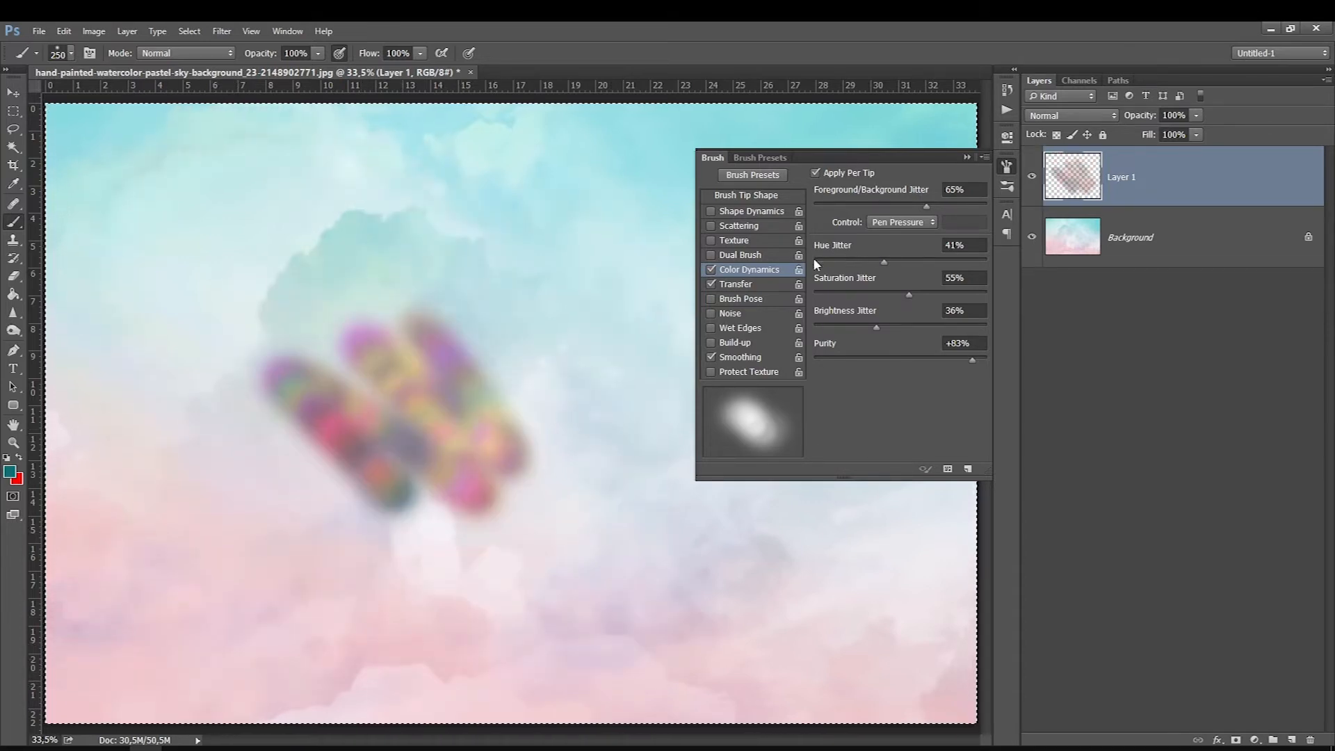
Step: Paint strokes with the 250 px soft round brush at different hue jitter values, including 96% and 100%
left_click_drag(495, 173, 598, 414)
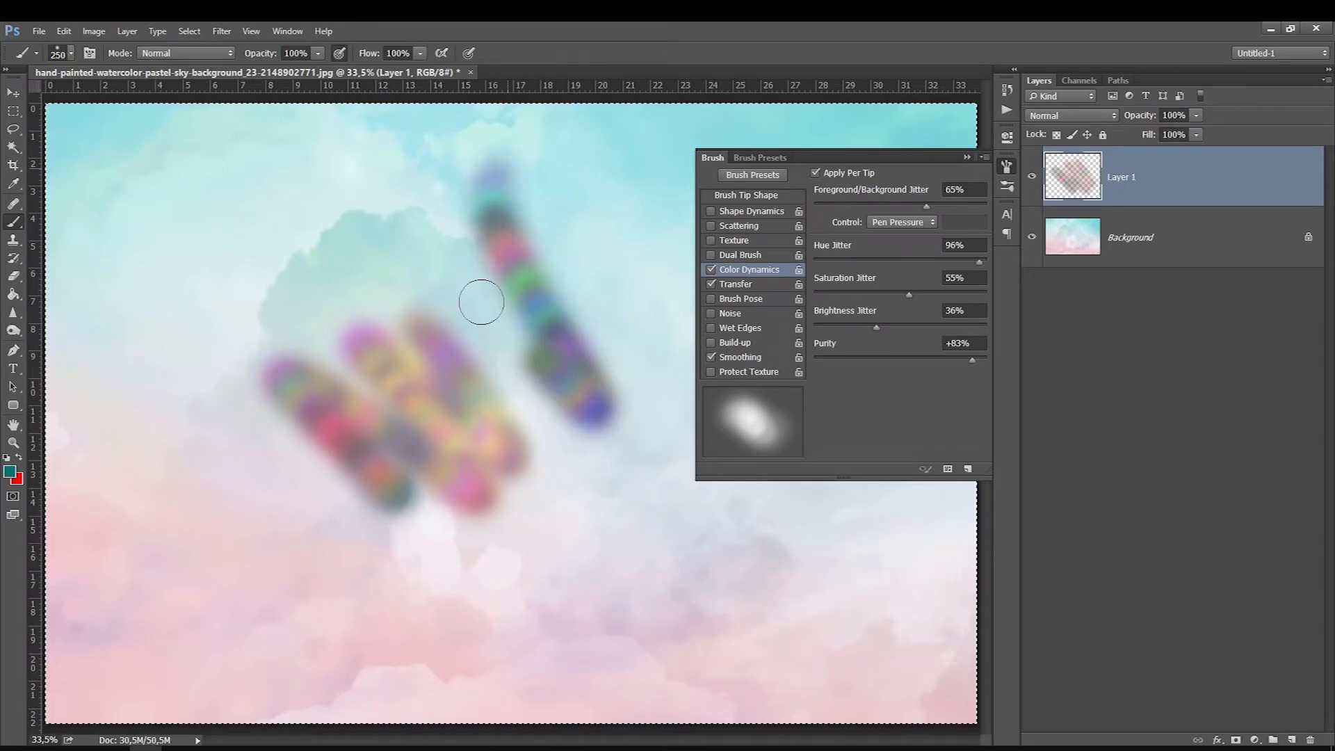
left_click_drag(518, 404, 296, 184)
mouse_move(685, 571)
left_mouse_down()
mouse_move(453, 554)
mouse_move(184, 490)
left_mouse_up()
mouse_move(835, 623)
left_mouse_down()
mouse_move(726, 553)
mouse_move(390, 584)
mouse_move(201, 497)
left_mouse_up()
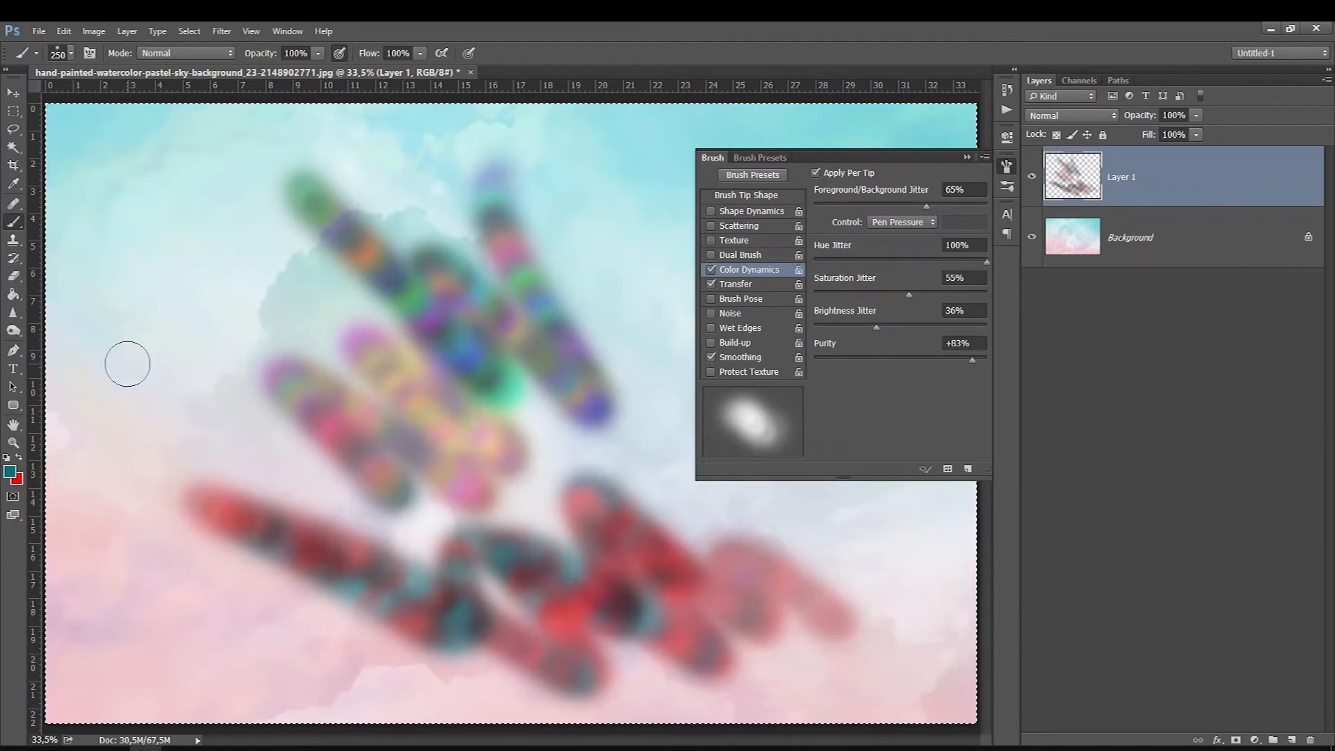
mouse_move(125, 363)
left_mouse_down()
mouse_move(140, 274)
mouse_move(313, 195)
left_mouse_up()
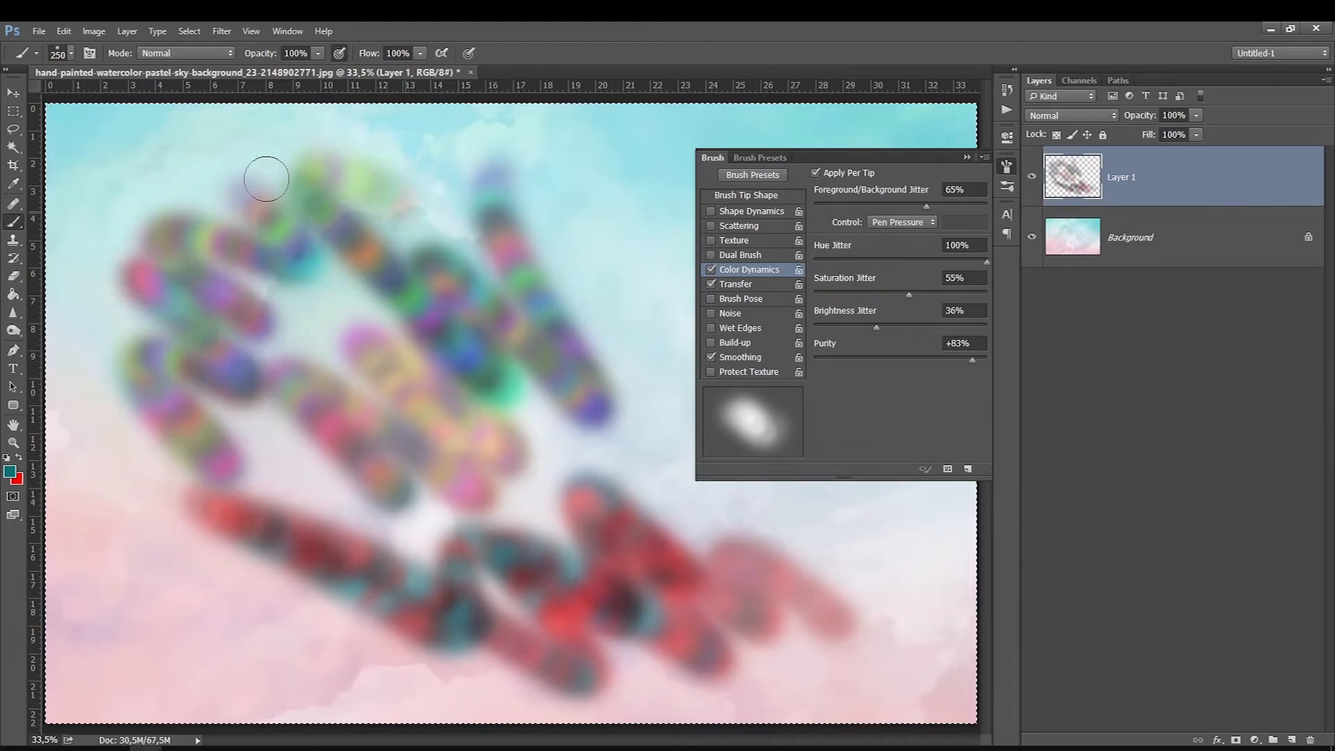
Step: Clear Layer 1 and, with Color Dynamics off and Transfer on, paint overlapping diagonal teal strokes while enlarging the soft brush to 150 px
key("Delete")
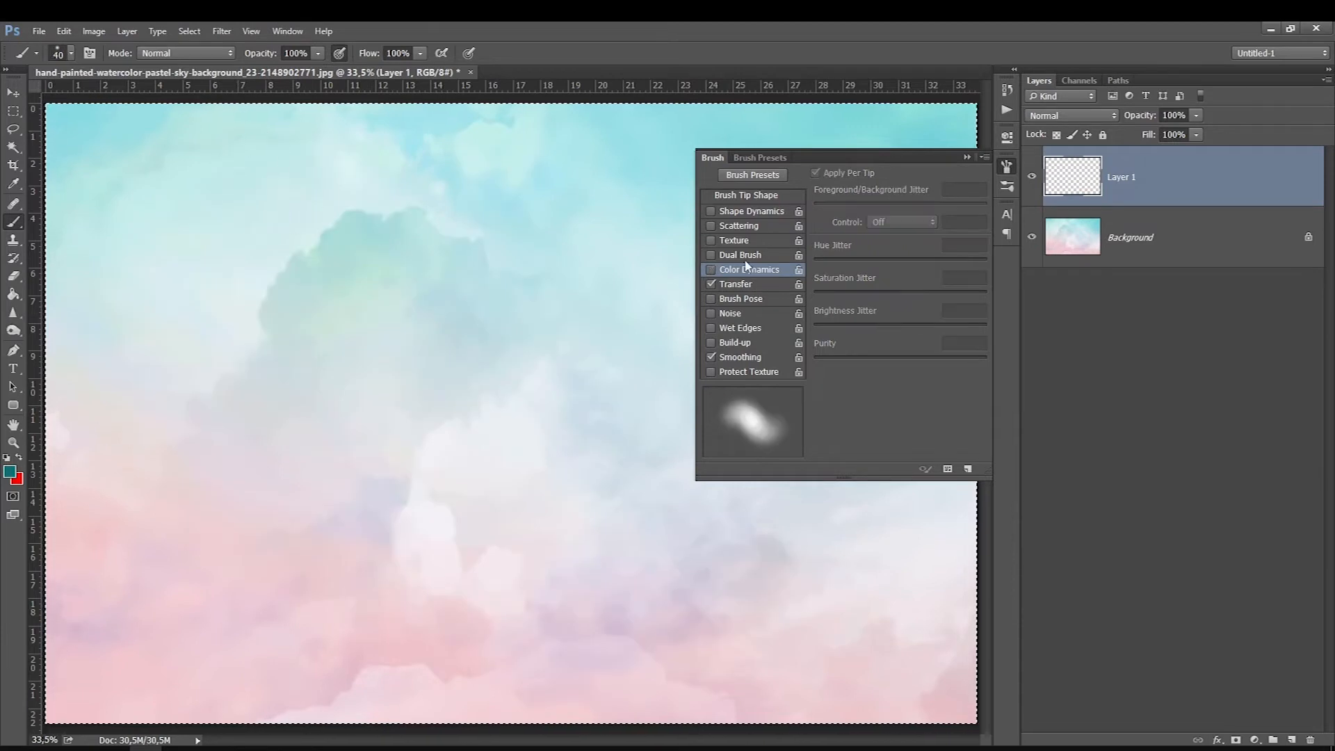
left_click(750, 286)
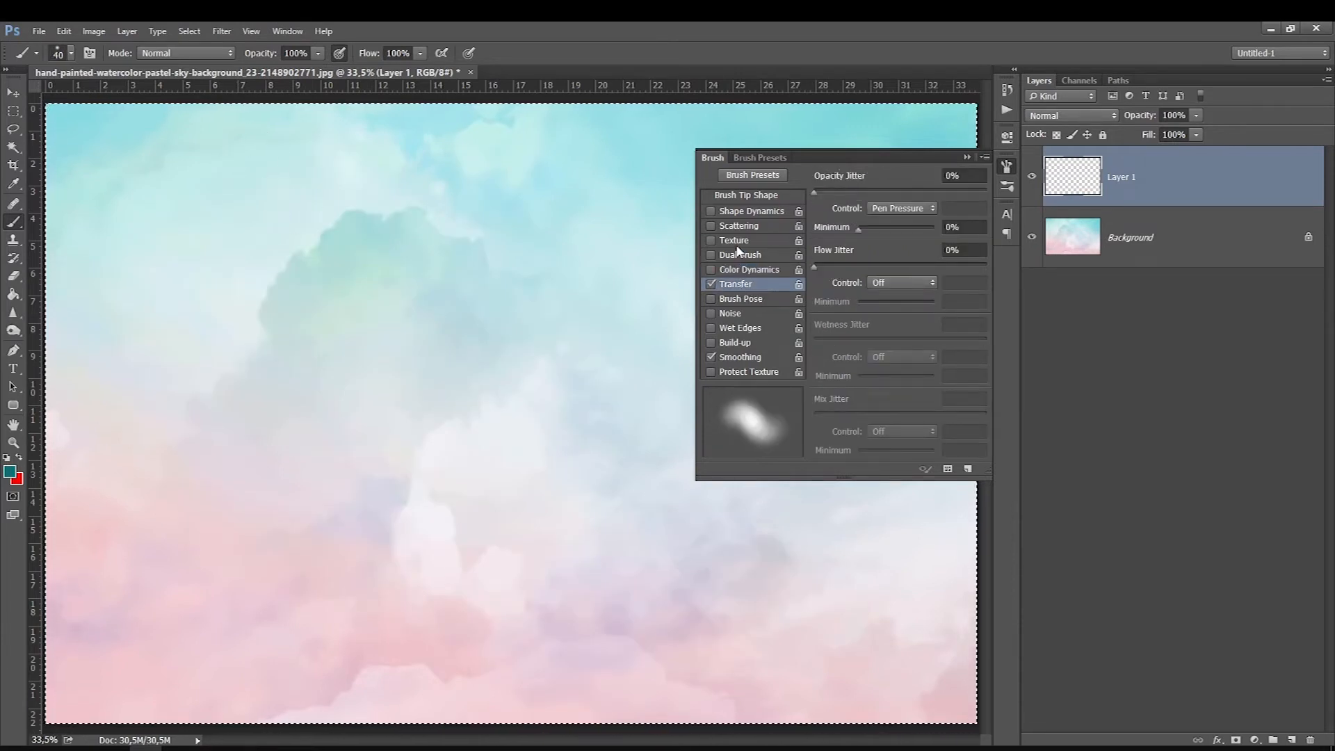
left_click_drag(352, 266, 419, 401)
key("bracketright")
key("bracketright")
key("bracketright")
key("bracketright")
key("bracketright")
key("bracketright")
key("bracketright")
key("bracketright")
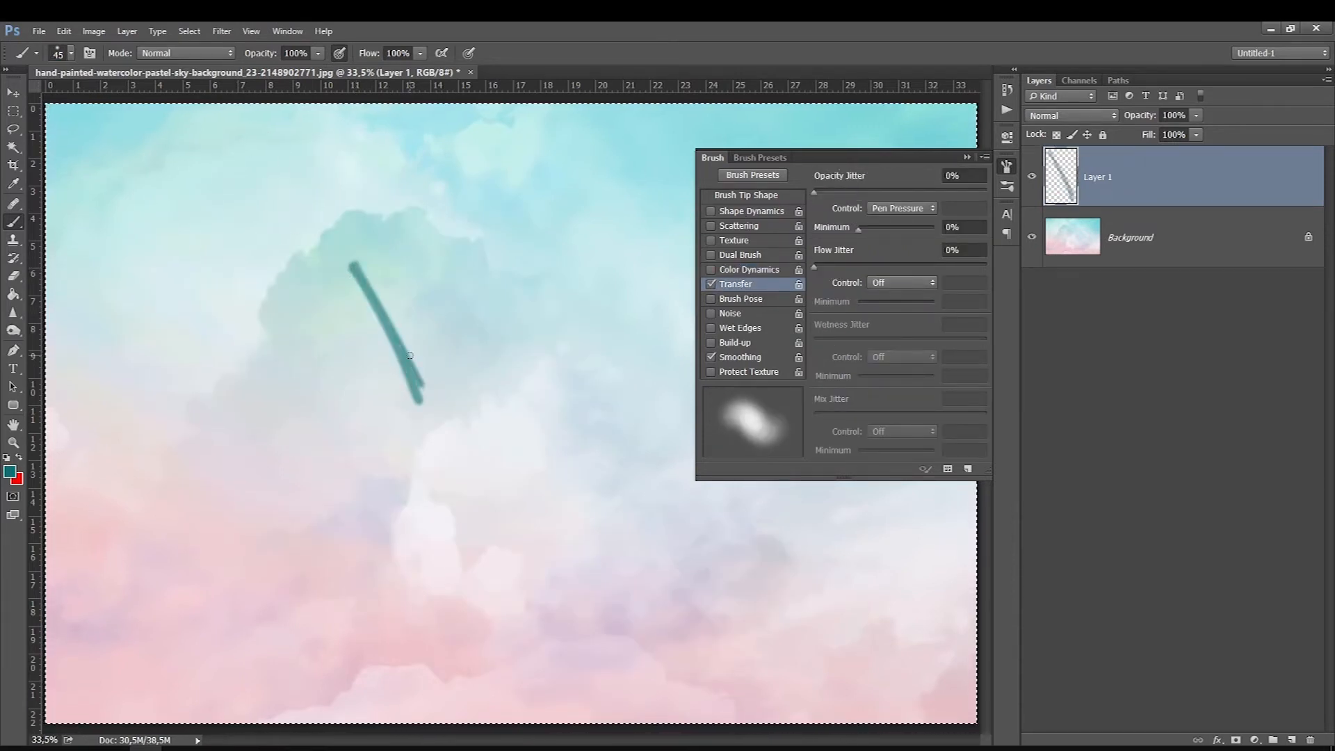
mouse_move(352, 281)
left_mouse_down()
mouse_move(427, 403)
mouse_move(352, 277)
left_mouse_up()
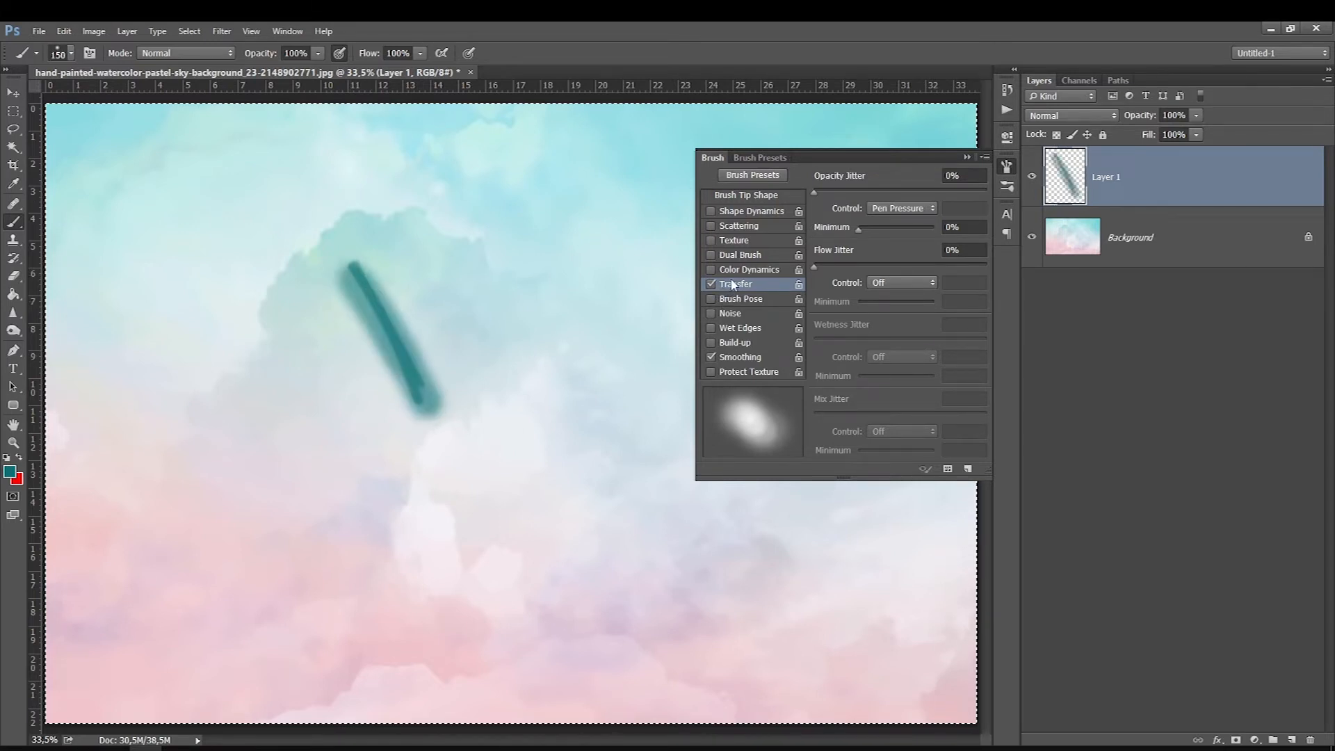
Step: Enable Shape Dynamics with size controlled by Pen Pressure, try a small size jitter and paint a long curved stroke around the teal one
left_click(724, 212)
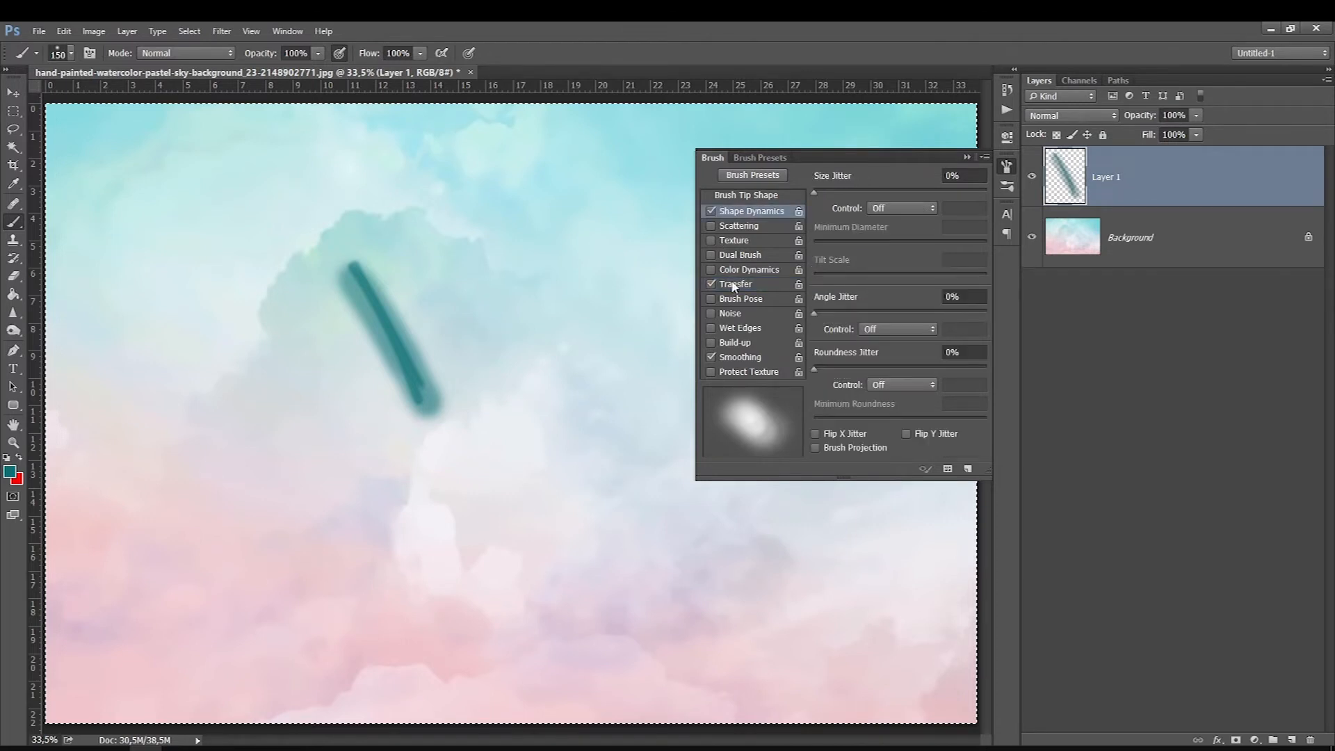
left_click(736, 286)
left_click(732, 213)
left_click(888, 208)
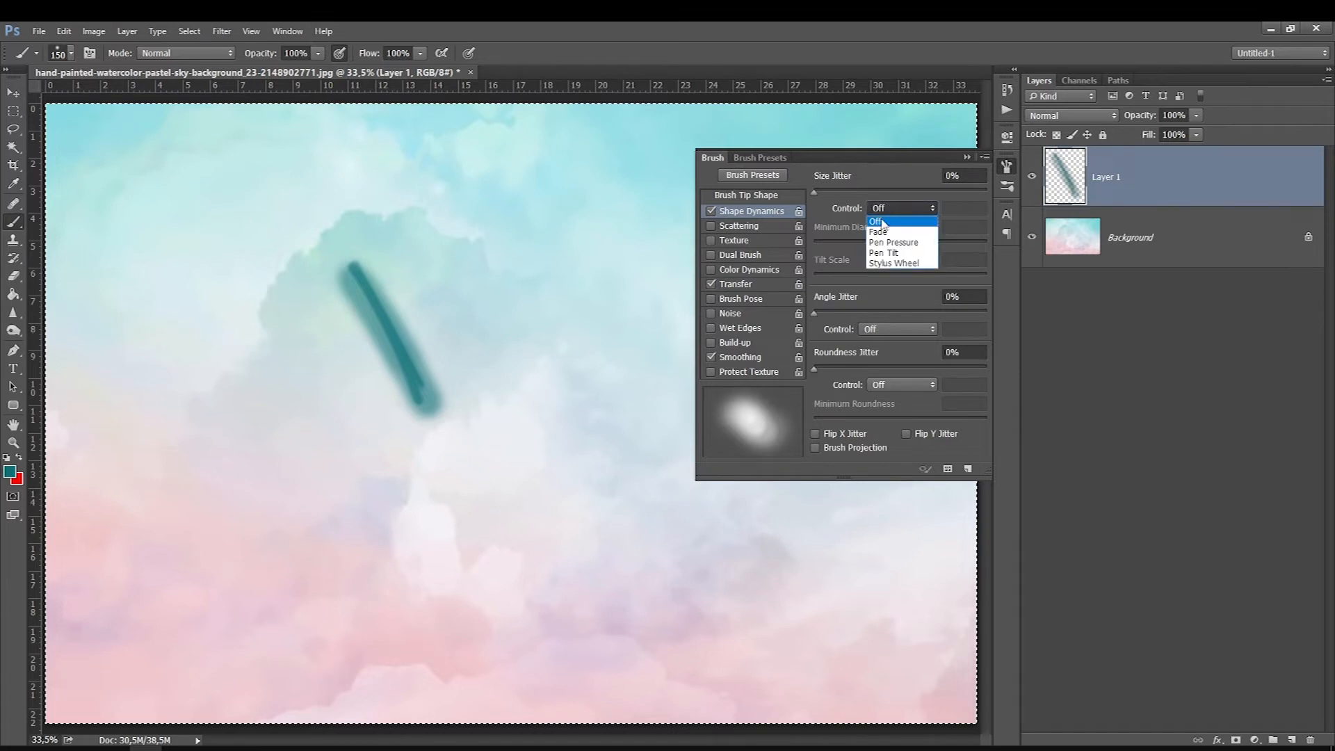
left_click(879, 241)
mouse_move(815, 192)
left_mouse_down()
mouse_move(942, 209)
mouse_move(891, 202)
mouse_move(970, 198)
mouse_move(832, 196)
left_mouse_up()
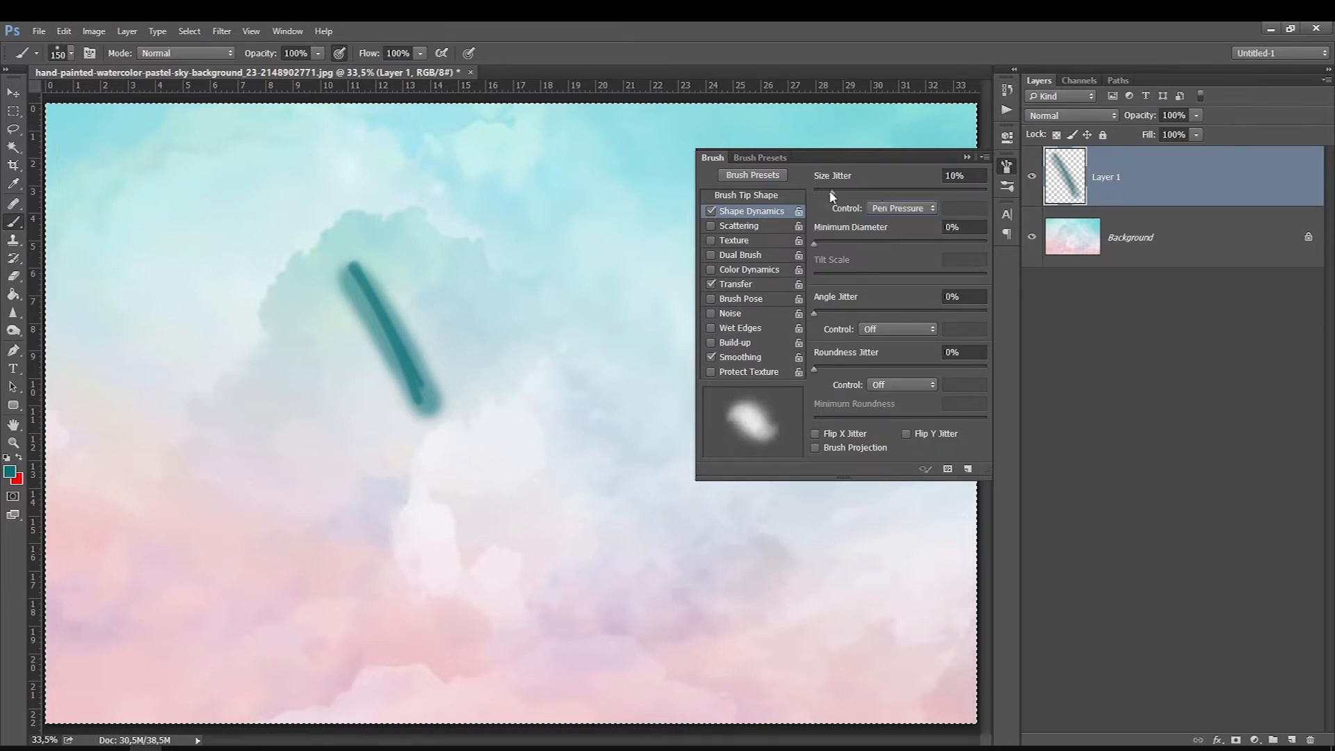
mouse_move(513, 176)
left_mouse_down()
mouse_move(600, 320)
mouse_move(610, 379)
mouse_move(601, 443)
mouse_move(575, 478)
mouse_move(539, 491)
mouse_move(495, 495)
mouse_move(323, 445)
mouse_move(199, 273)
left_mouse_up()
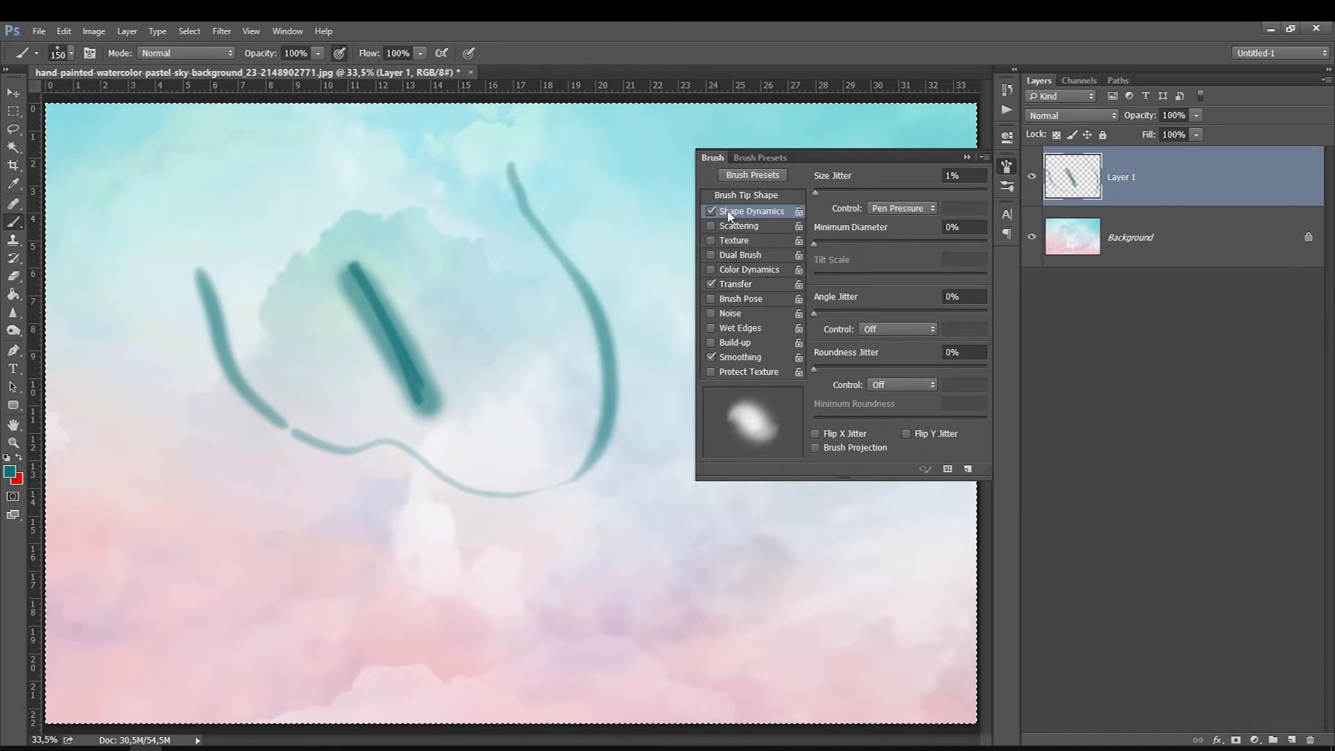
Step: Try the Transfer opacity jitter at 72% and the flow jitter, and paint curved strokes with the 250 px soft brush at 0% jitter
left_click(735, 282)
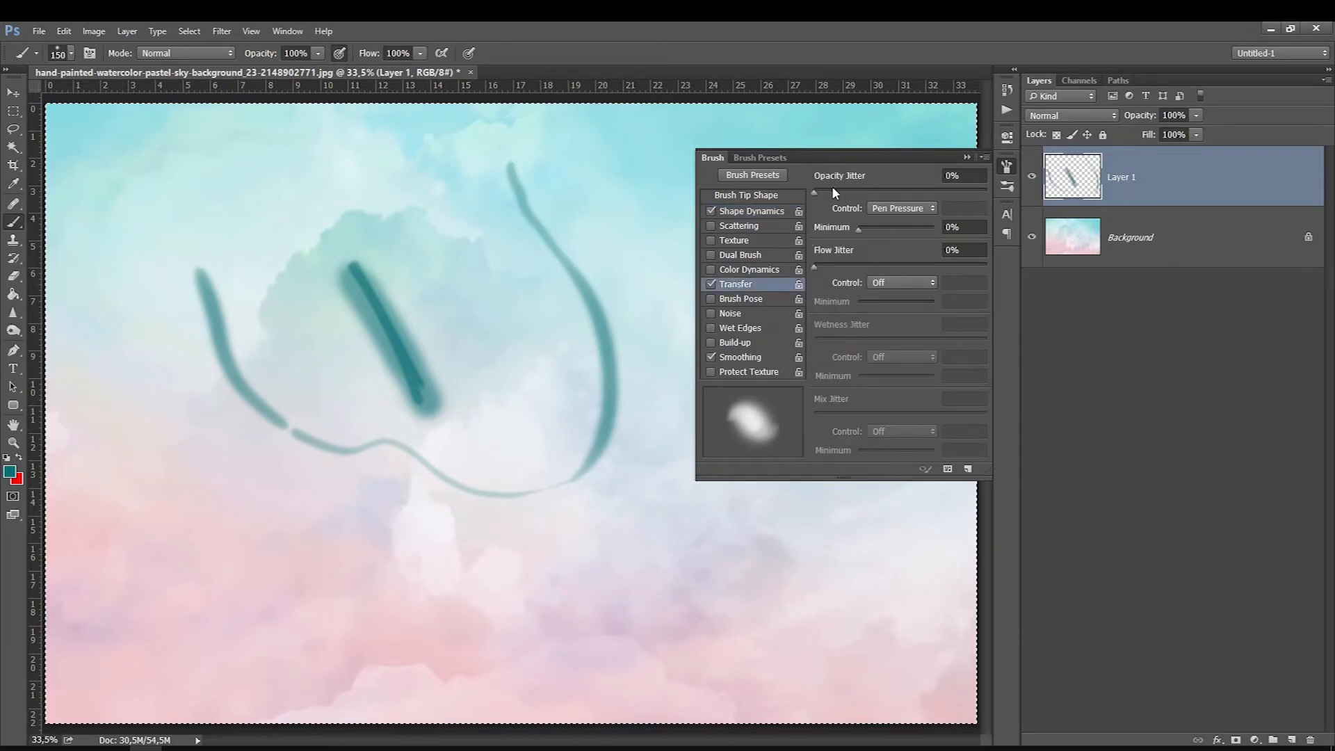
left_click_drag(815, 190, 951, 186)
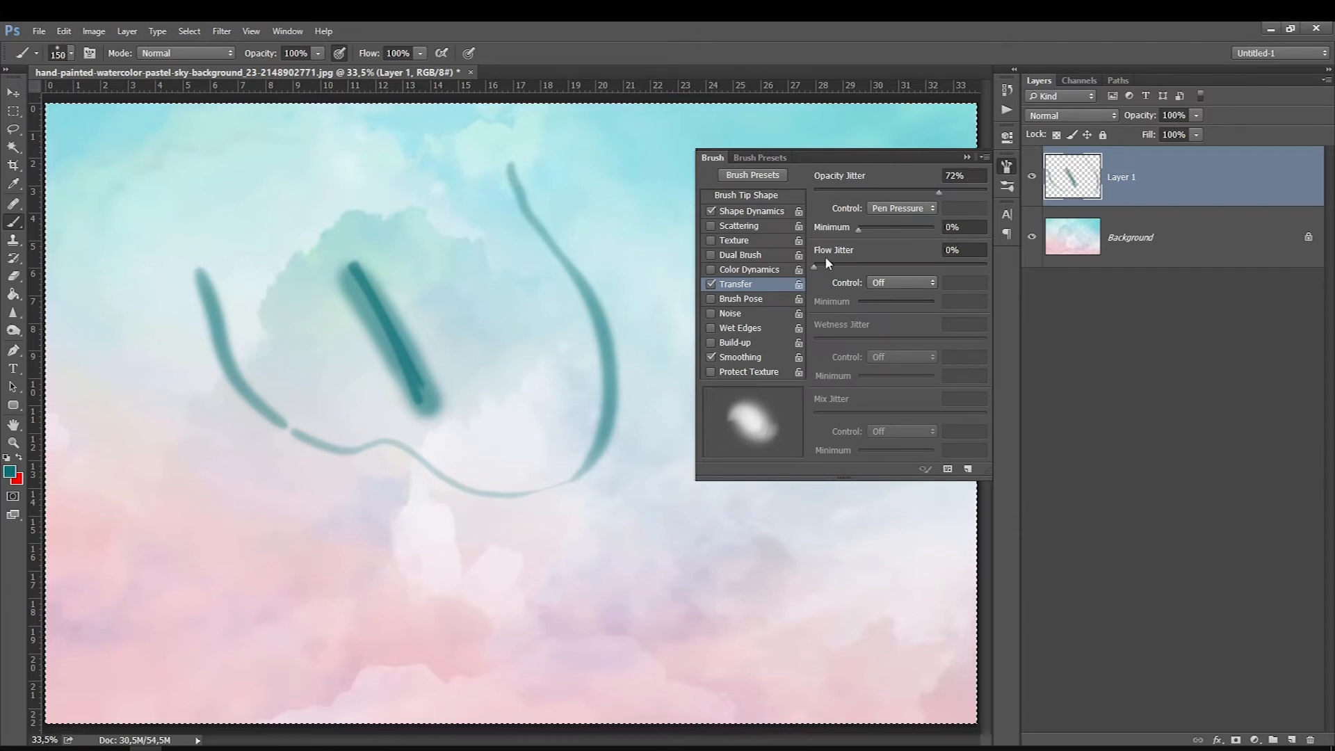
left_click_drag(899, 263, 831, 257)
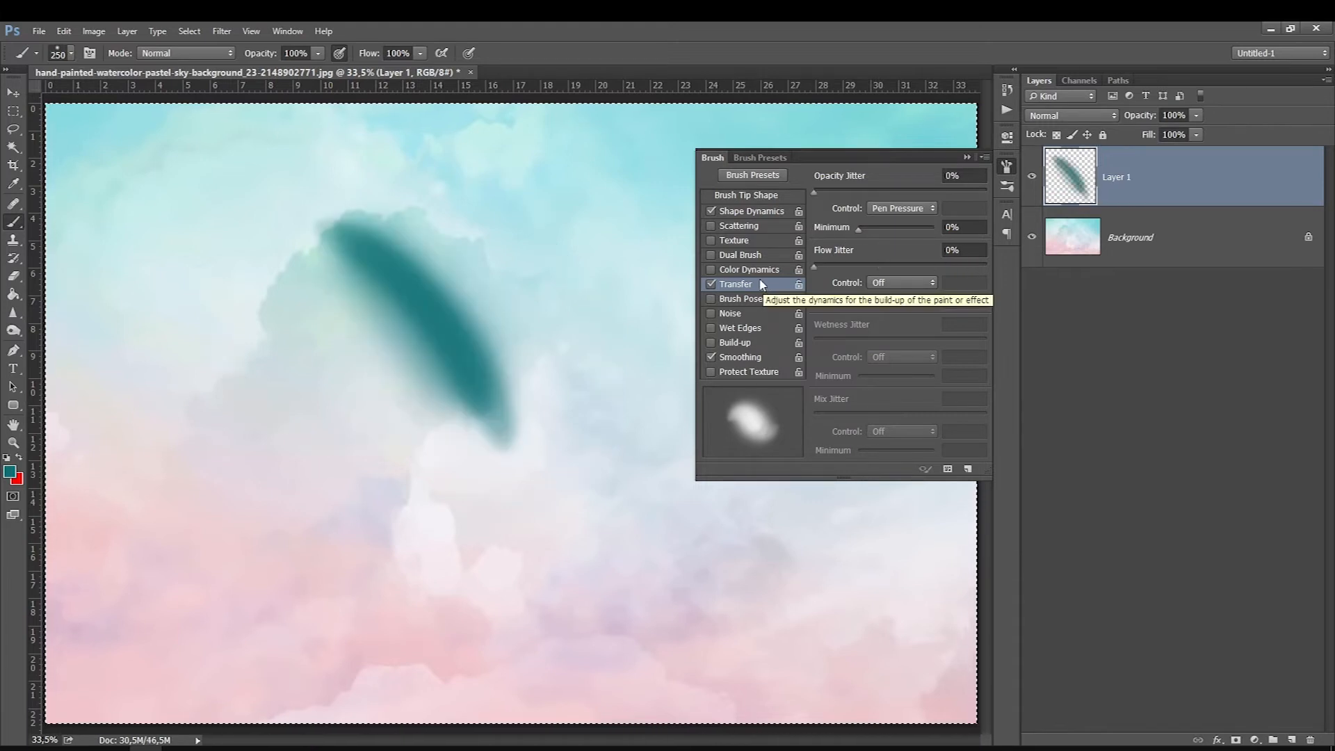
left_click_drag(393, 205, 560, 422)
mouse_move(480, 190)
left_mouse_down()
mouse_move(536, 230)
mouse_move(567, 466)
mouse_move(522, 219)
mouse_move(552, 465)
left_mouse_up()
Step: Choose the 40 px square brush and paint several slanted strokes beside the soft ones, enlarging the brush to 50 px
right_click(412, 395)
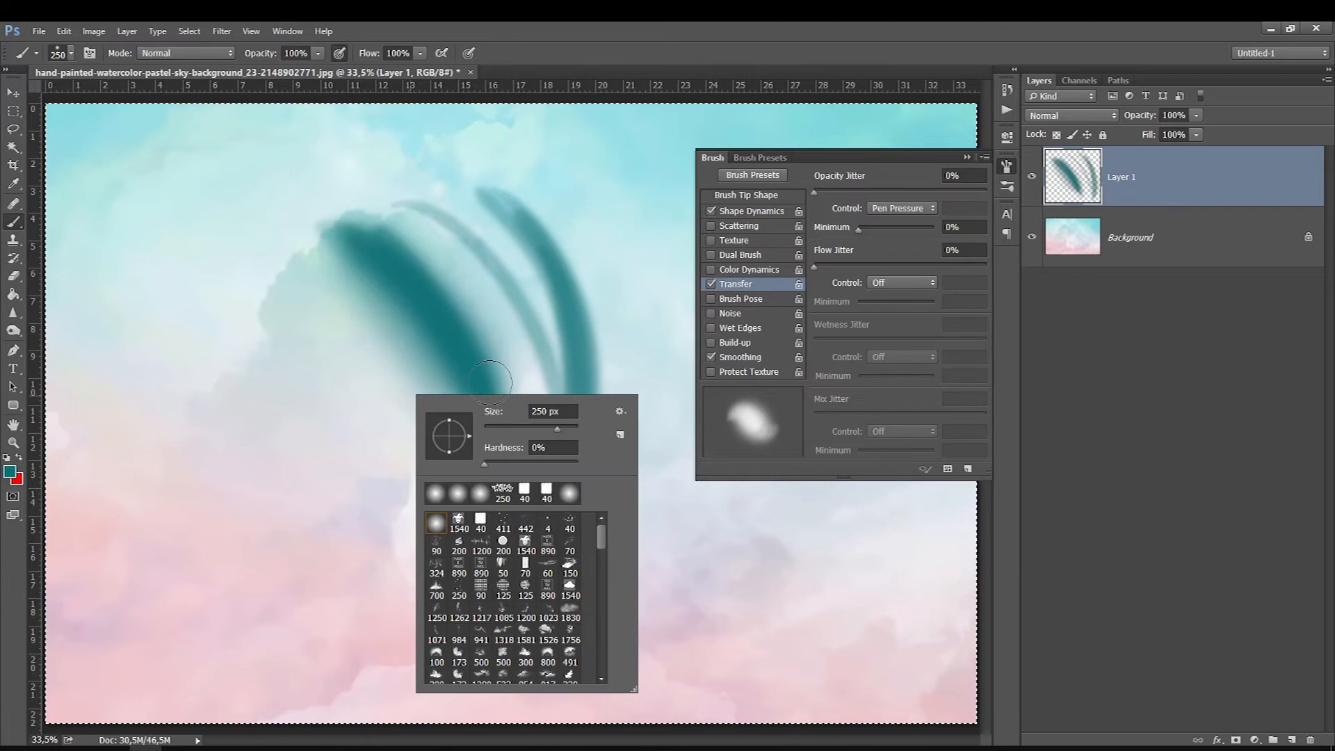
left_click(481, 521)
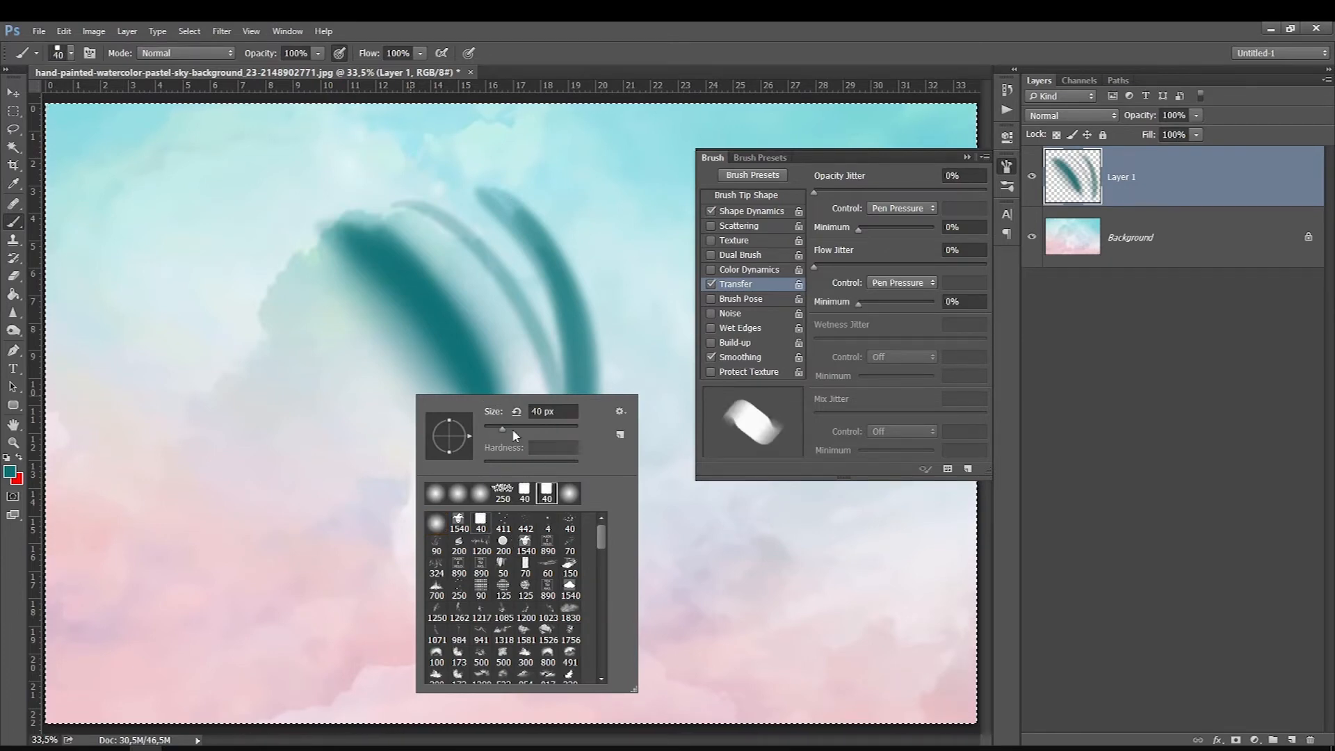
left_click_drag(206, 229, 292, 447)
key("]")
mouse_move(210, 236)
left_mouse_down()
mouse_move(294, 466)
mouse_move(271, 497)
mouse_move(160, 255)
left_mouse_up()
left_click_drag(281, 233, 304, 479)
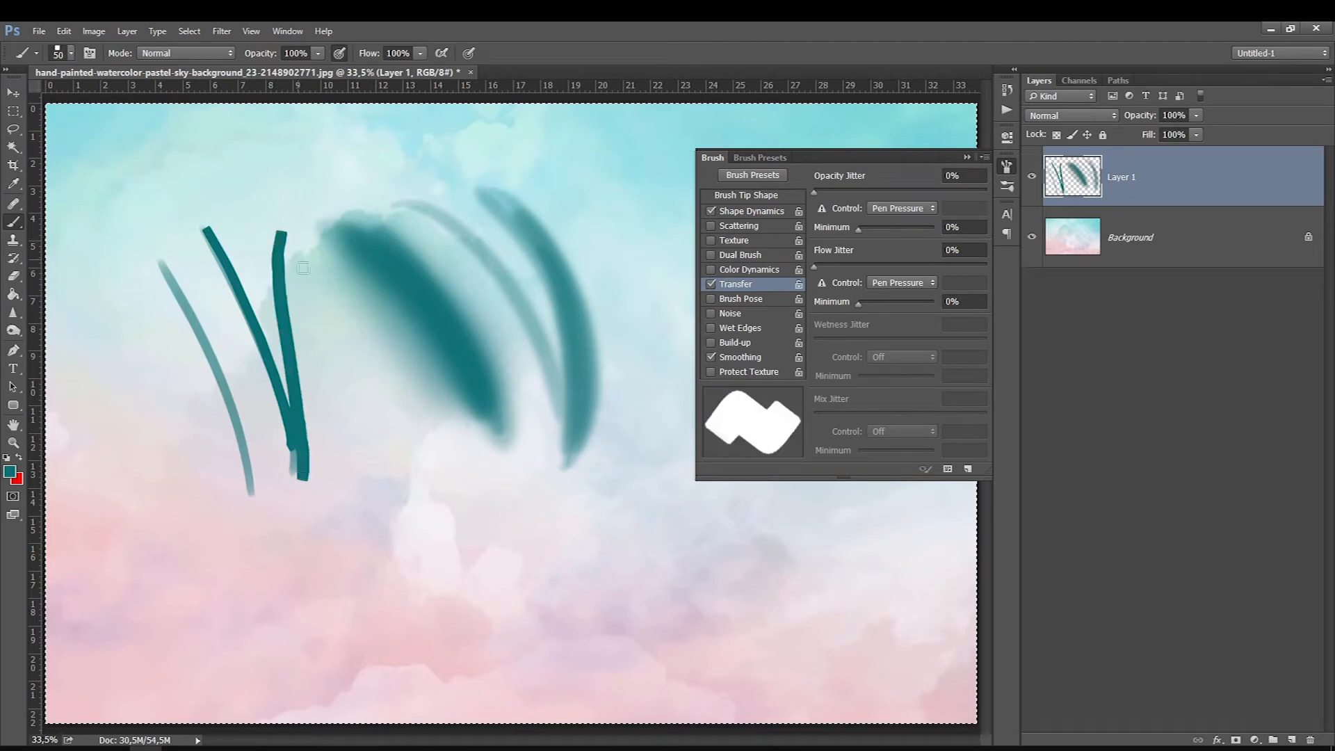
left_click_drag(302, 264, 344, 521)
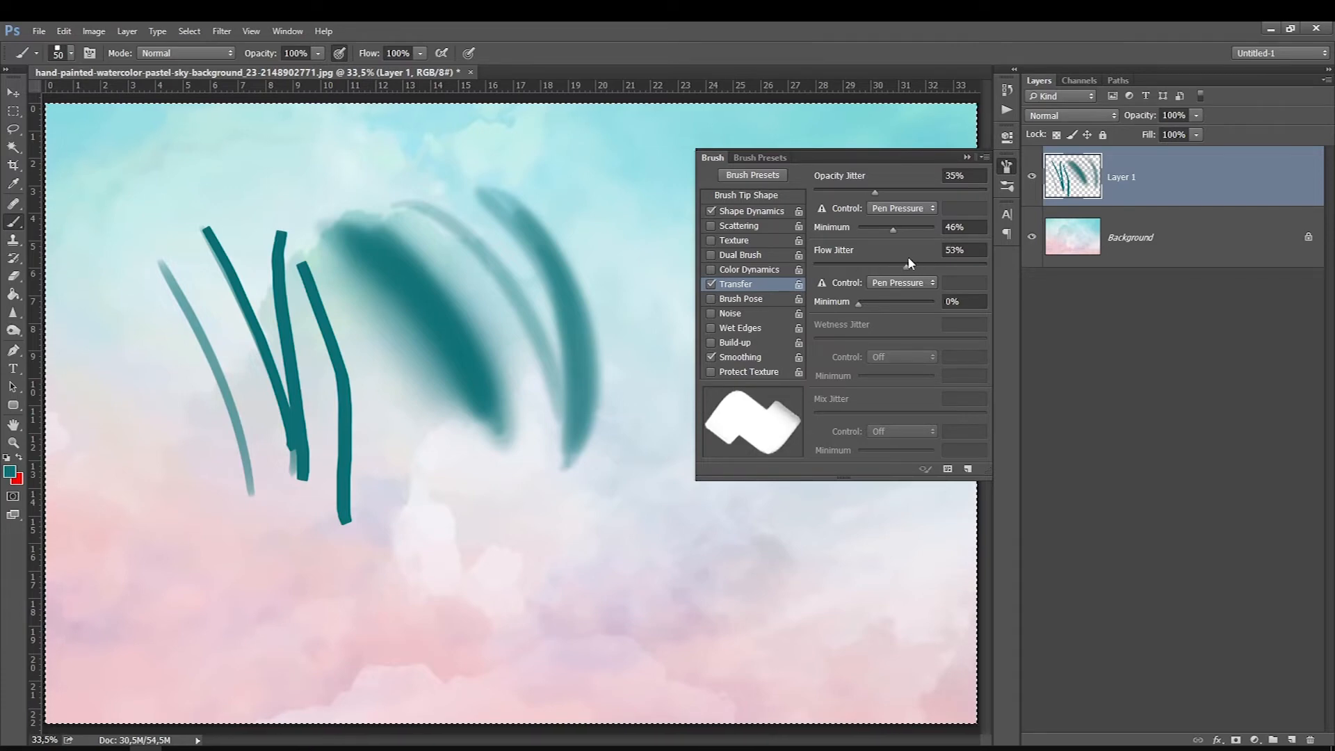
Step: Set opacity jitter to 35% with 46% minimum, flow jitter to 100% with 91% minimum, and roundness jitter to 84%
left_click_drag(908, 258, 1013, 257)
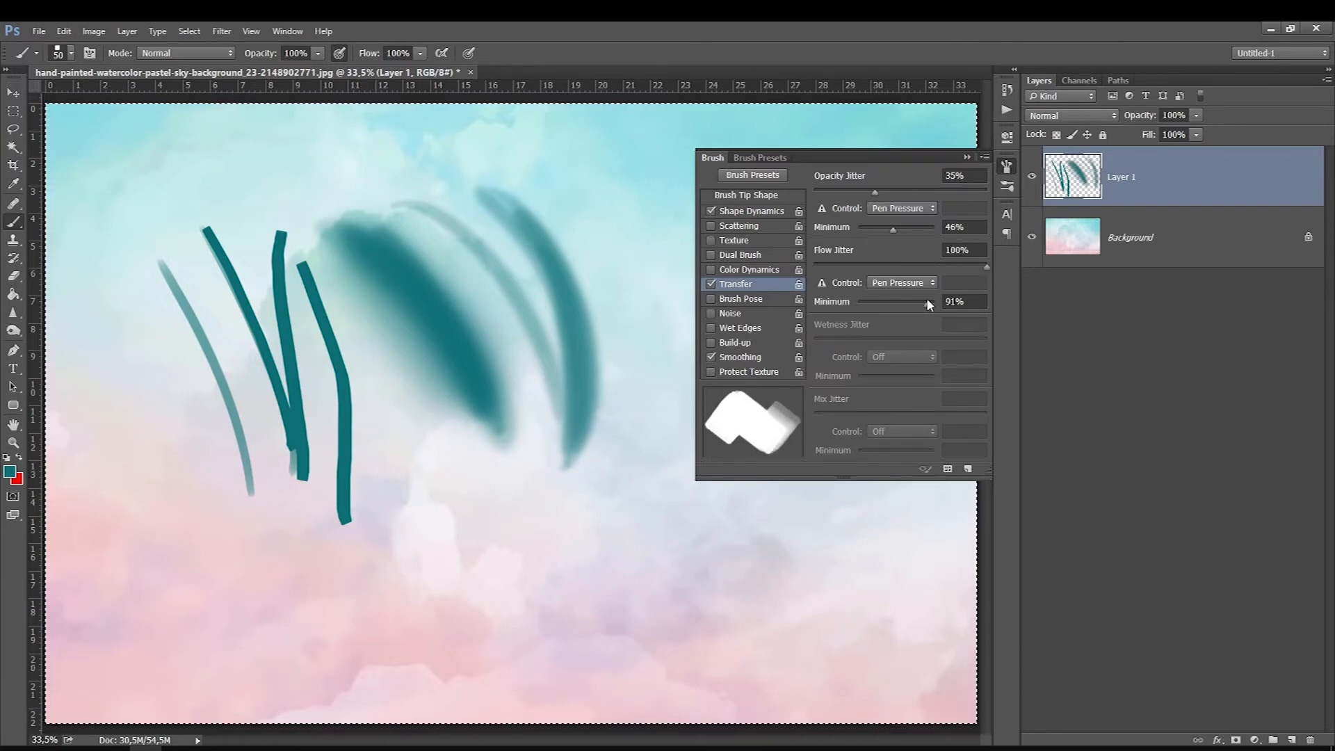
left_click(741, 213)
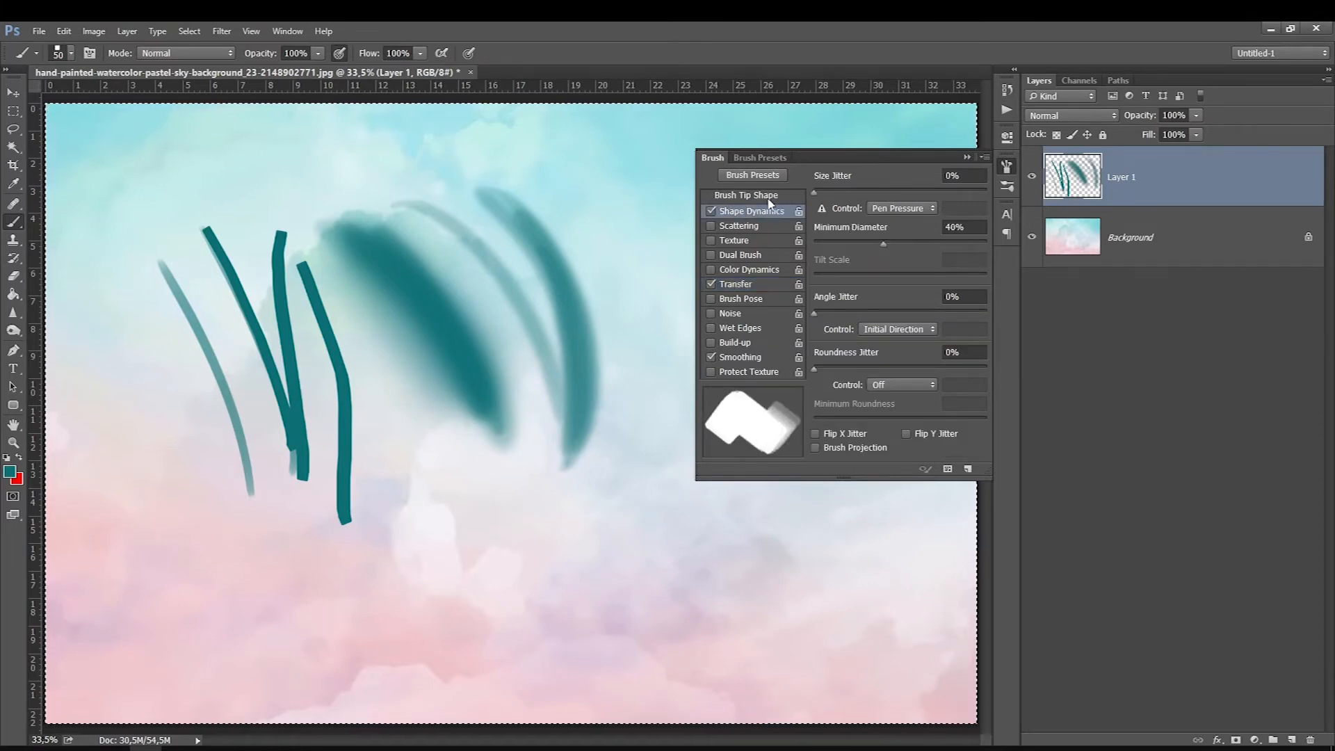
left_click_drag(821, 362, 875, 366)
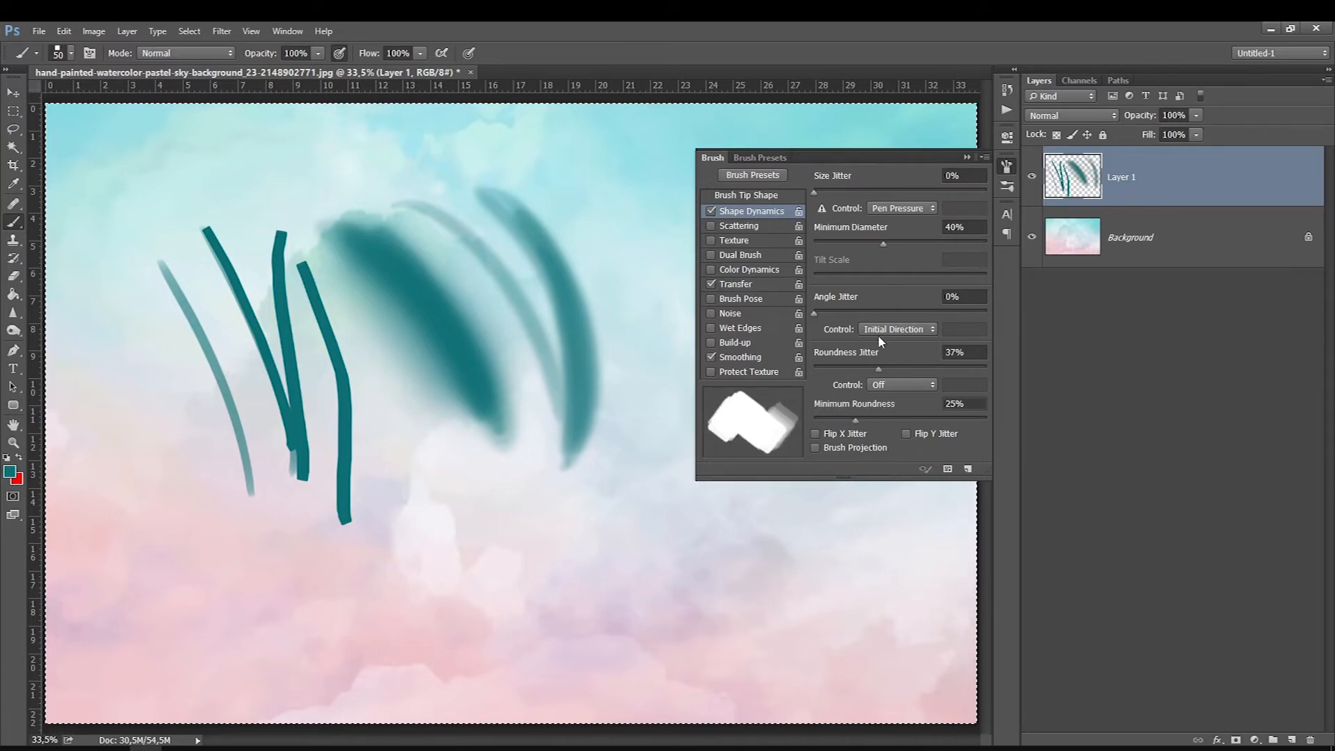
left_click_drag(875, 367, 960, 360)
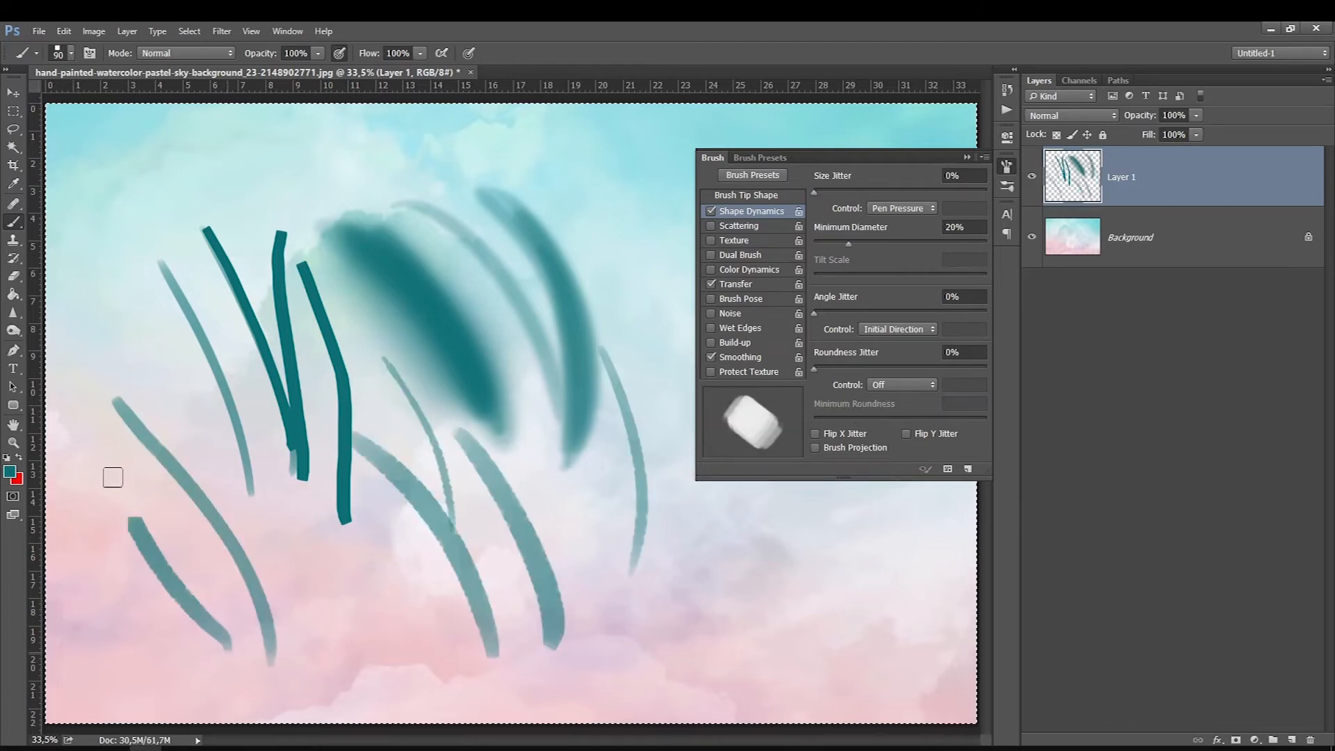
Step: Paint long curved strokes across the canvas with the square brush, testing 20% minimum diameter at sizes of 150 px and 100 px
left_click_drag(104, 334, 139, 528)
mouse_move(148, 224)
left_mouse_down()
mouse_move(139, 276)
mouse_move(322, 640)
left_mouse_up()
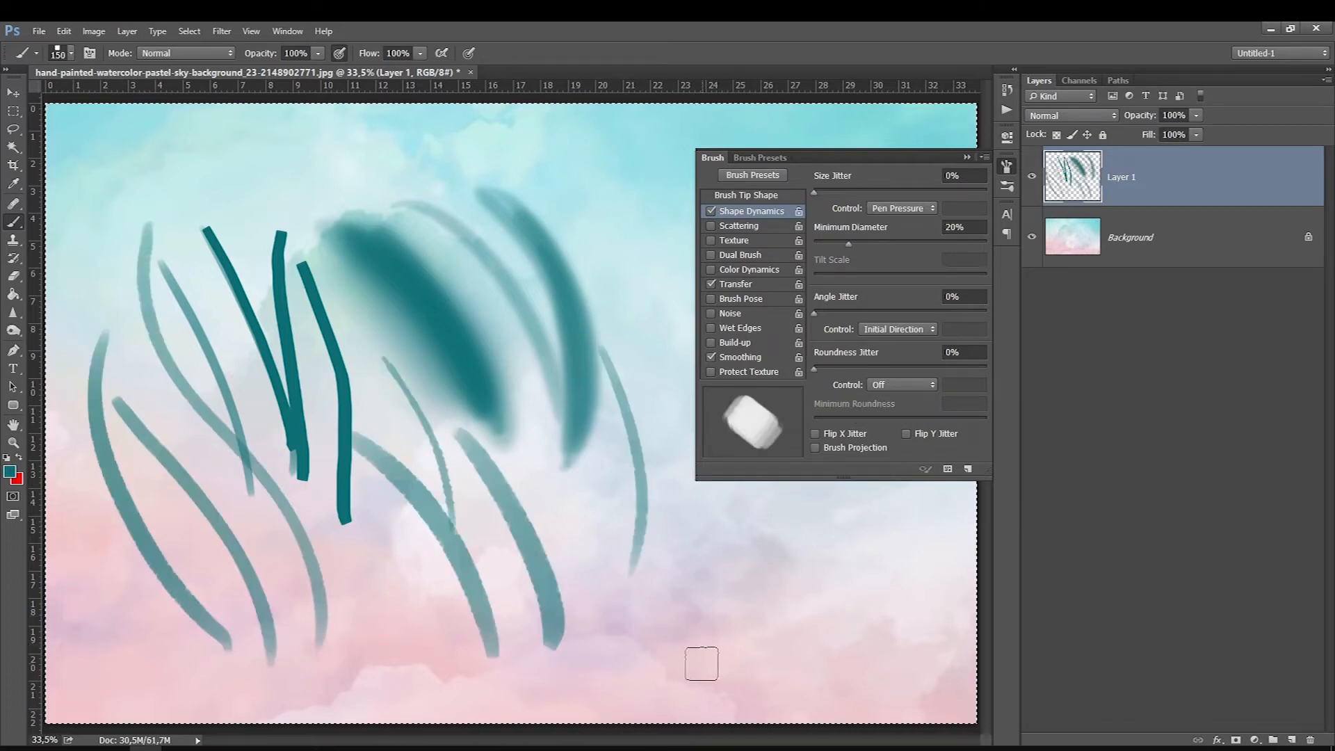
left_click_drag(520, 353, 703, 664)
left_click_drag(512, 385, 657, 680)
key("[")
key("[")
mouse_move(571, 183)
left_mouse_down()
mouse_move(657, 390)
mouse_move(456, 146)
left_mouse_up()
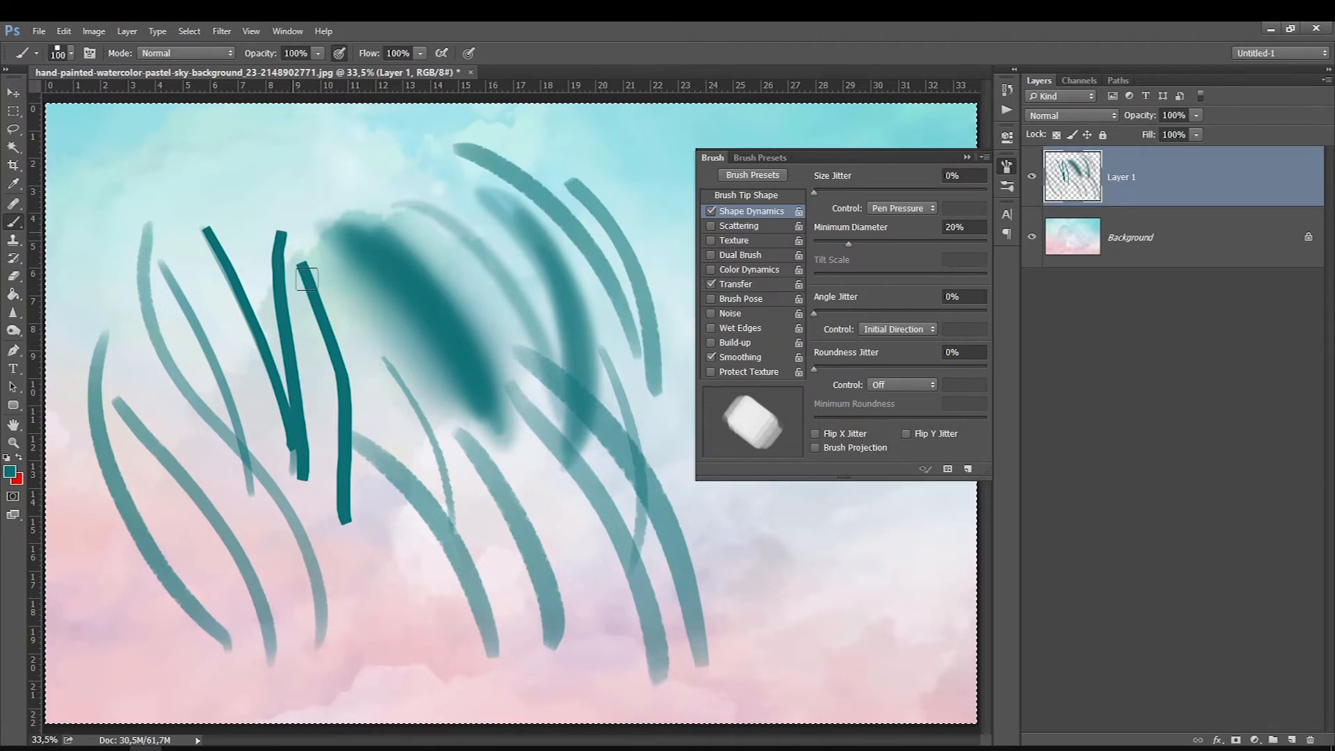
left_click_drag(285, 161, 387, 390)
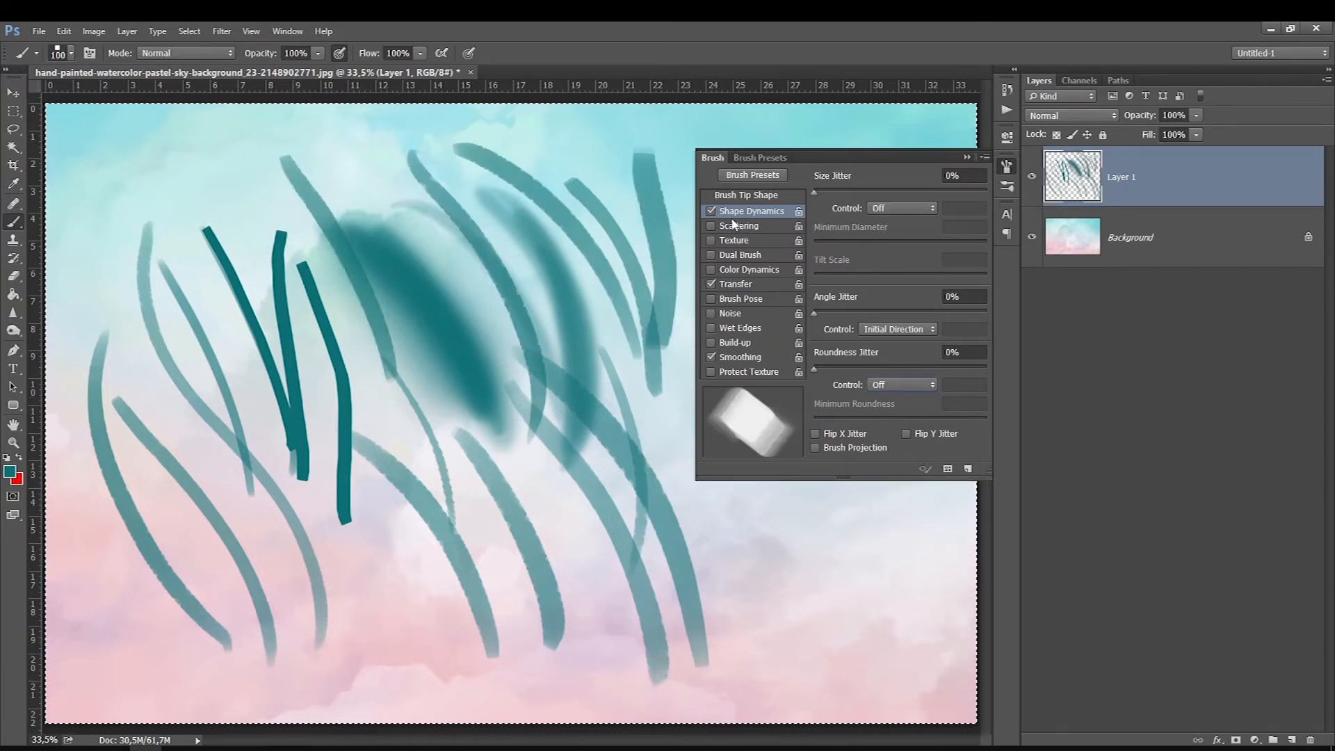
Step: Enable Scattering, clear Layer 1 and paint a row of tall curved strokes, reducing the square brush to 70 px
left_click(737, 225)
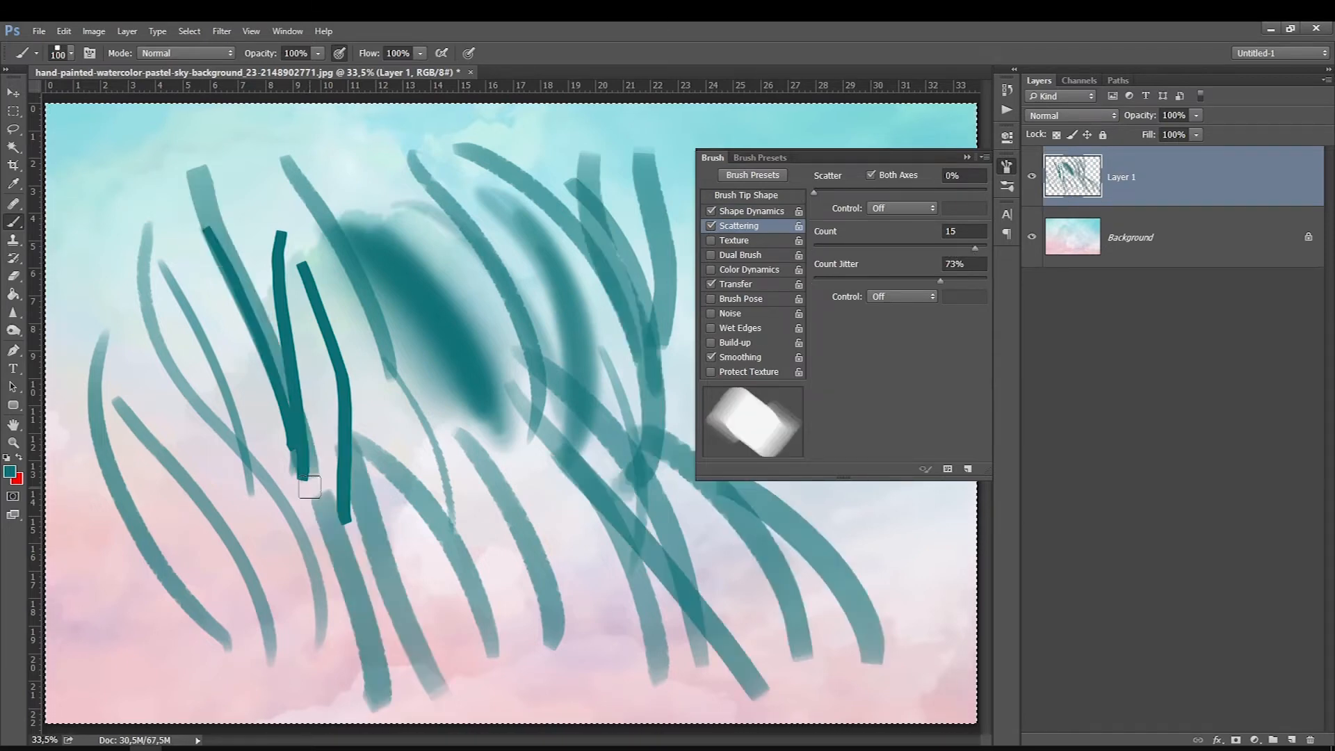
key("Delete")
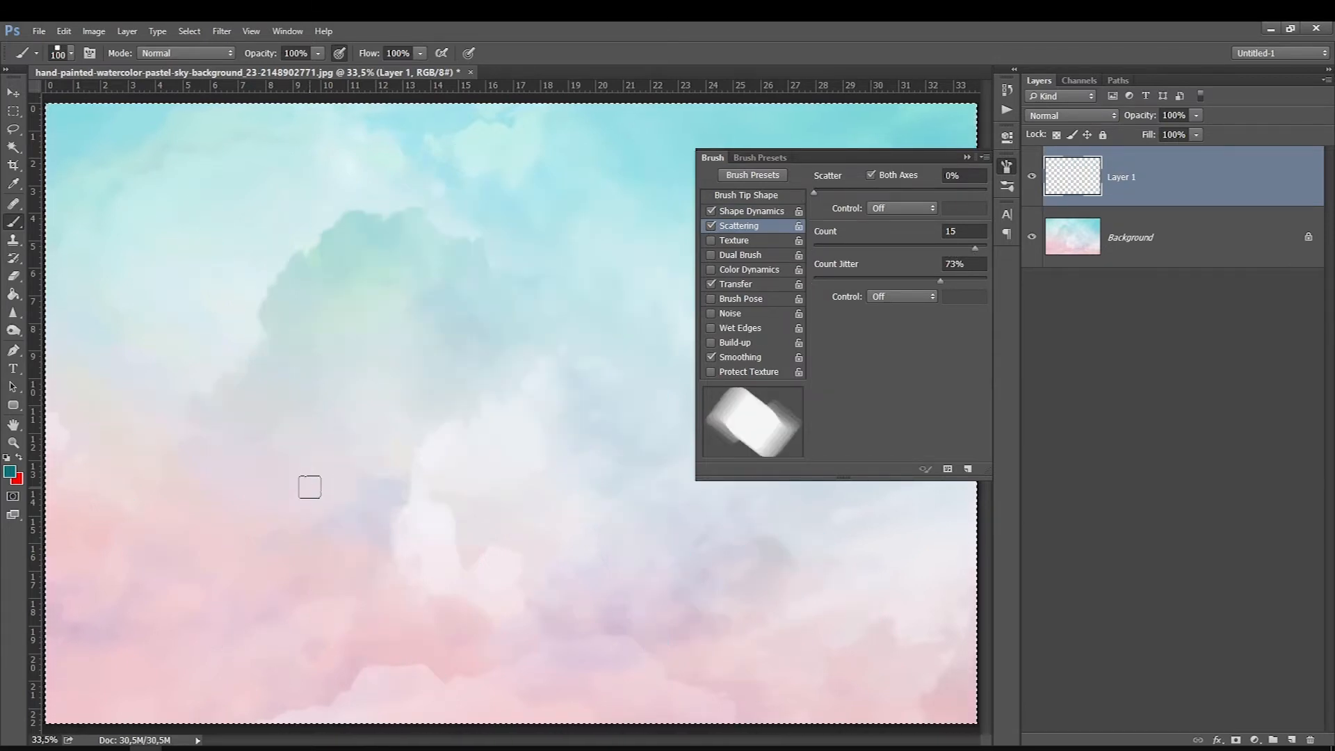
left_click_drag(221, 170, 328, 555)
mouse_move(340, 170)
left_mouse_down()
mouse_move(452, 518)
mouse_move(449, 560)
left_mouse_up()
key("bracketleft")
key("bracketleft")
left_click_drag(490, 203, 513, 501)
left_click_drag(553, 557, 560, 203)
mouse_move(629, 233)
left_mouse_down()
mouse_move(656, 427)
mouse_move(640, 498)
left_mouse_up()
left_click_drag(319, 681, 140, 176)
mouse_move(91, 267)
left_mouse_down()
mouse_move(111, 435)
mouse_move(169, 673)
left_mouse_up()
left_click_drag(286, 578, 151, 159)
mouse_move(419, 621)
left_mouse_down()
mouse_move(365, 368)
mouse_move(306, 240)
left_mouse_up()
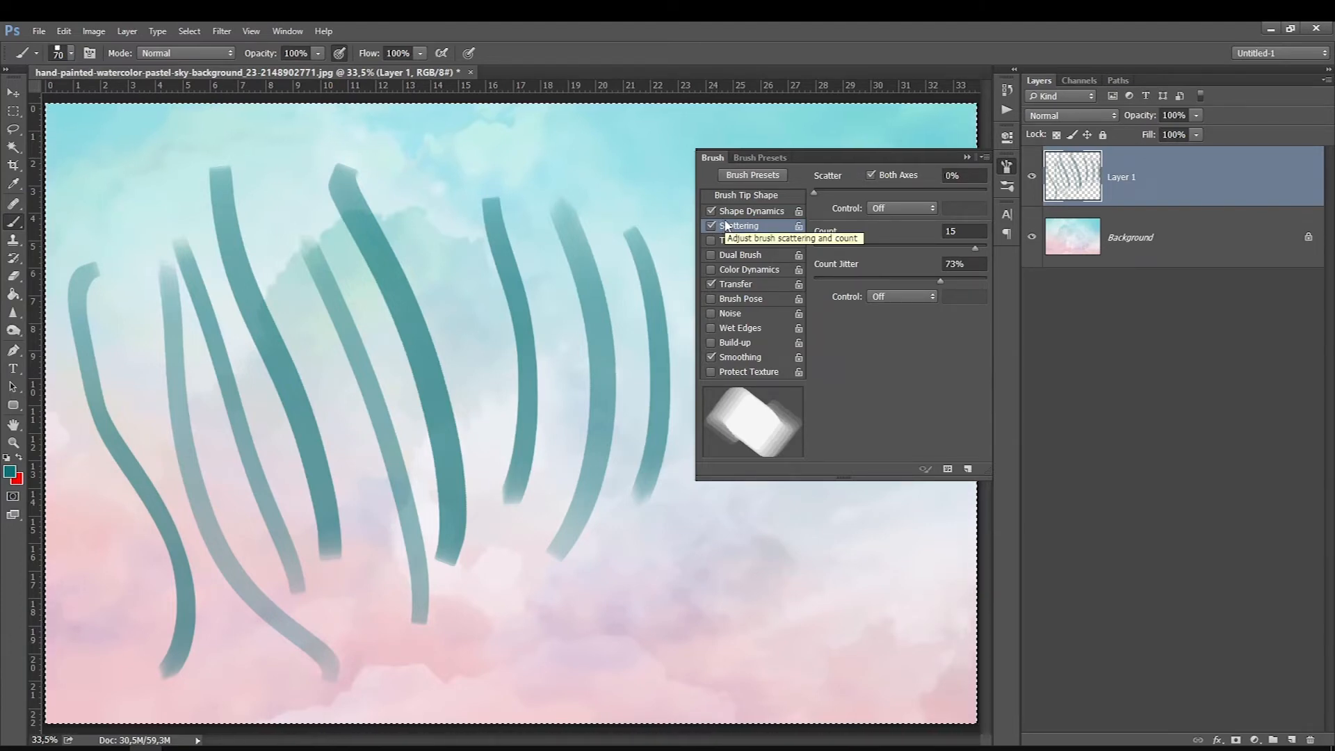
Step: Enable Brush Pose with Tilt X -37%, Tilt Y -76%, rotation 69° and overridden pressure of 32%, and paint test strokes over the existing ones
right_click(439, 269)
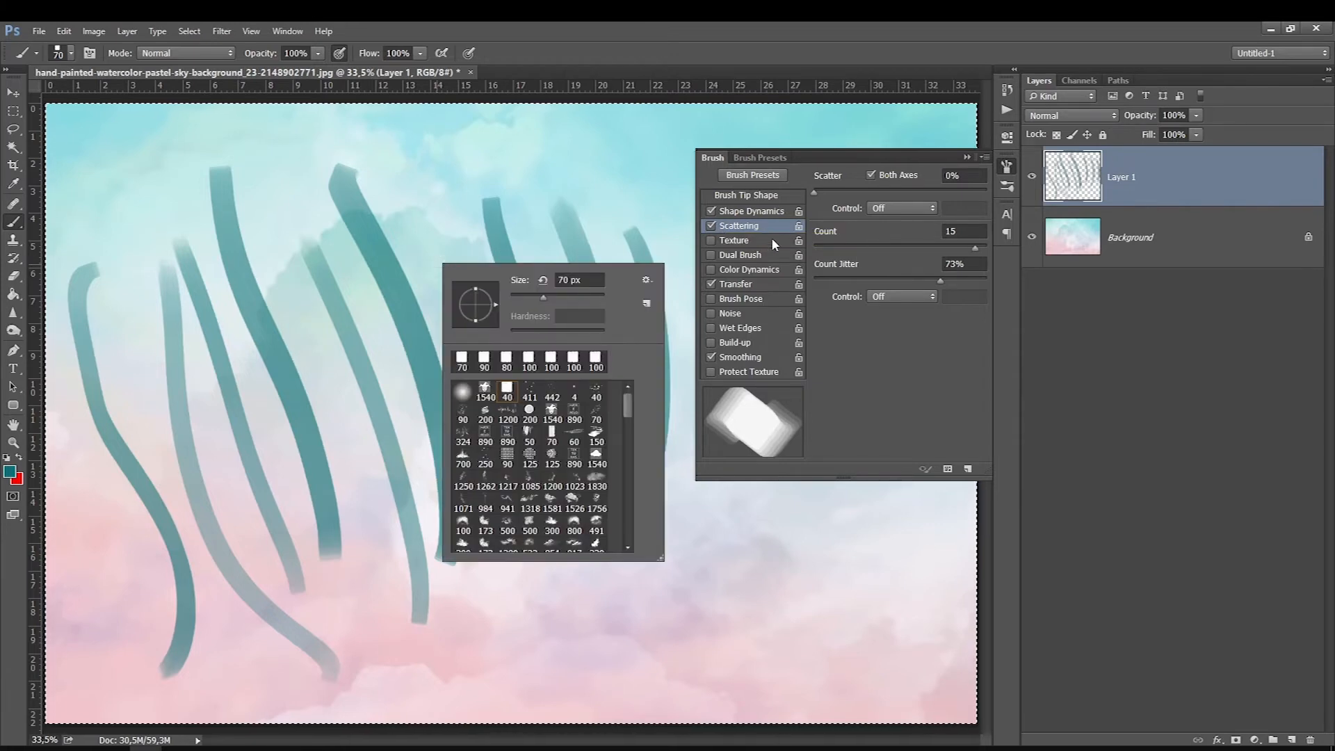
left_click(754, 229)
left_click(751, 286)
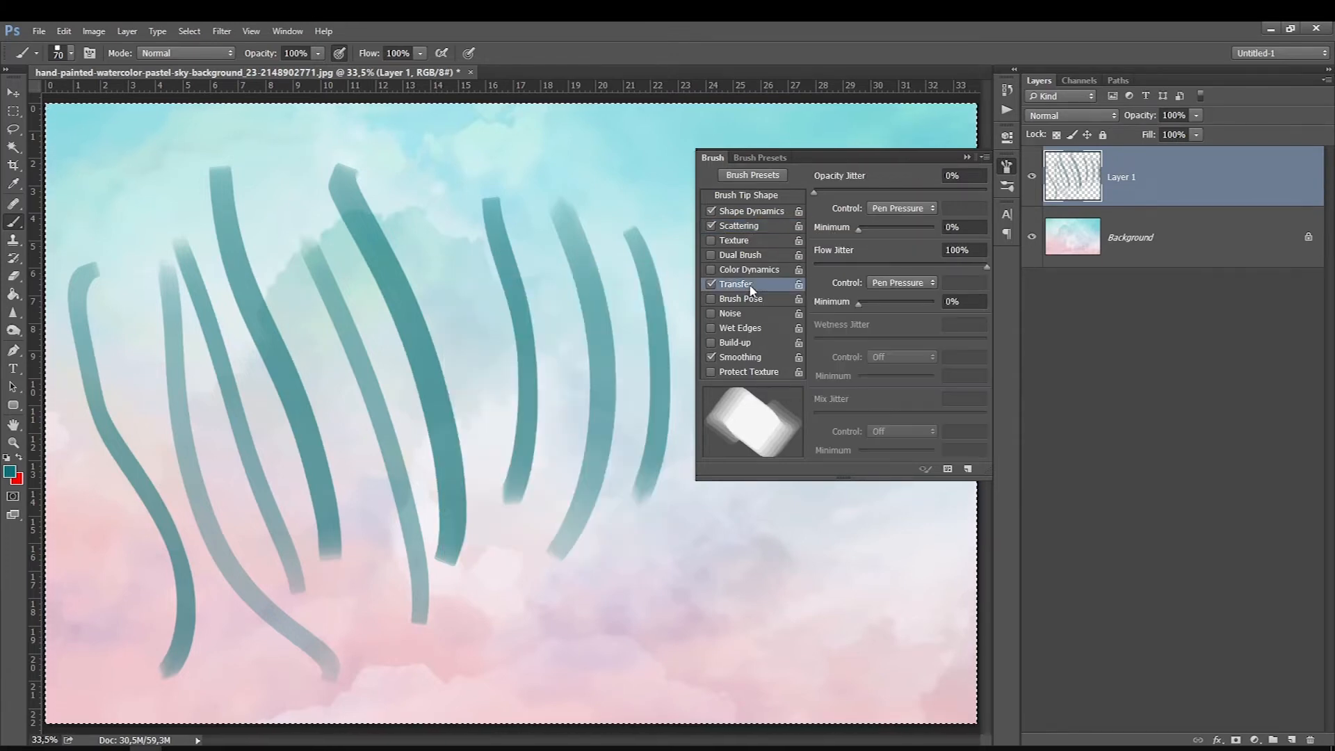
left_click(732, 300)
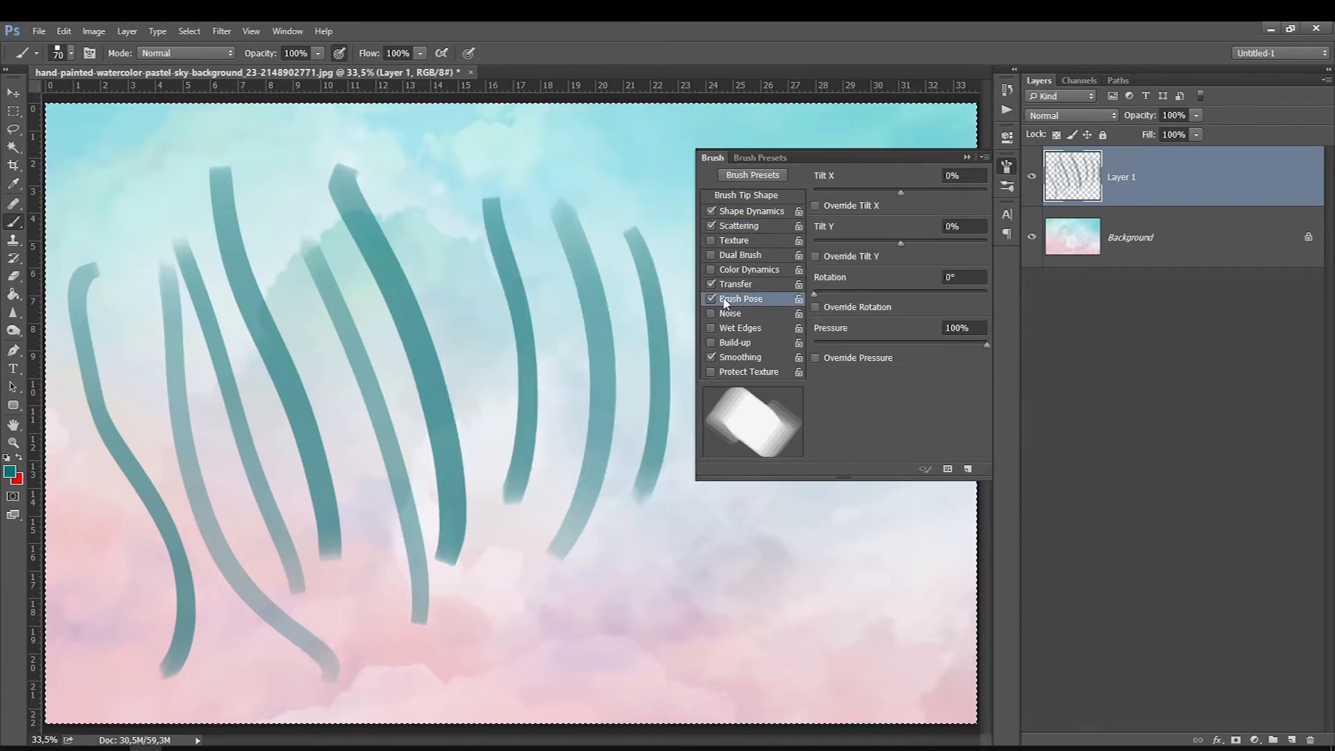
left_click_drag(901, 192, 942, 193)
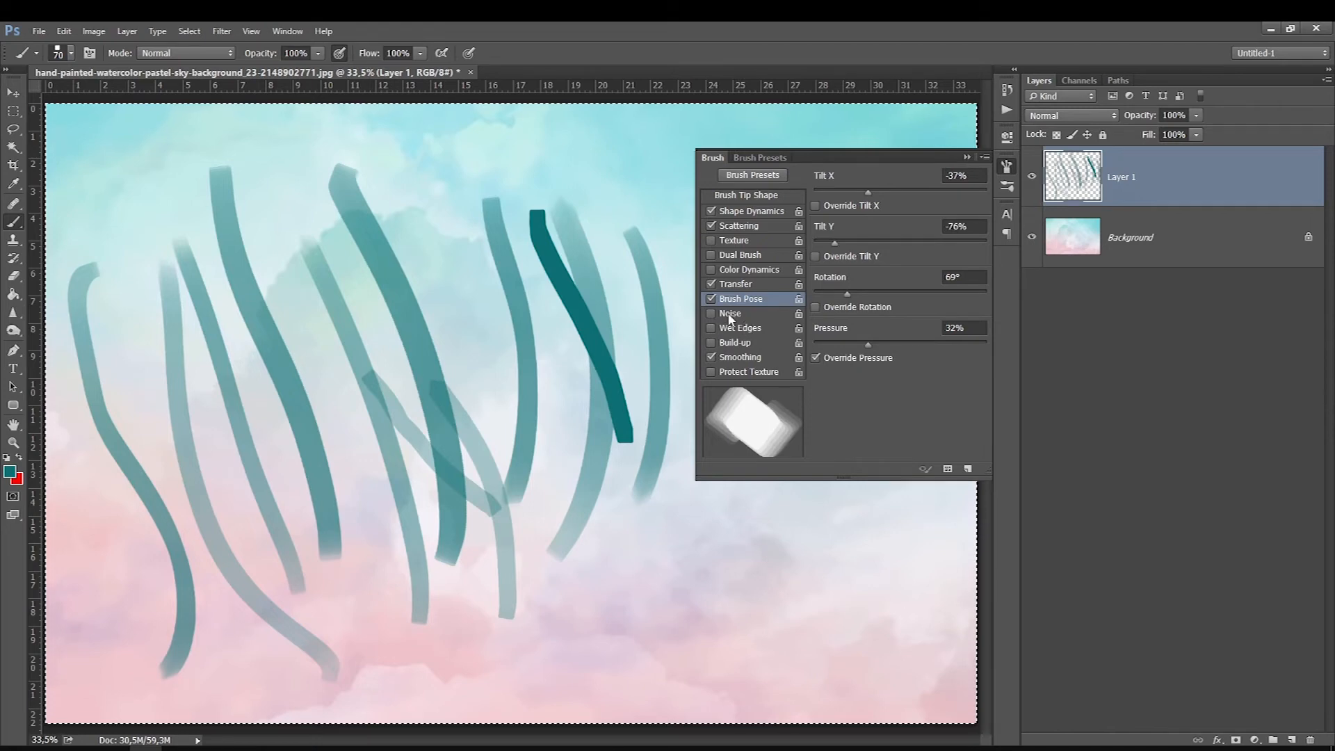
left_click(749, 285)
left_click(747, 300)
left_click_drag(397, 264, 479, 506)
Step: Switch to the soft round brush, enlarge it to 800 px, enable Noise and paint a broad diagonal stroke across the canvas centre
right_click(477, 377)
left_click(500, 504)
left_click_drag(407, 186, 513, 397)
key("bracketright")
key("bracketright")
key("bracketright")
key("bracketright")
key("bracketright")
key("bracketright")
key("bracketright")
key("bracketright")
key("bracketright")
key("bracketright")
key("bracketright")
key("bracketright")
key("bracketright")
key("bracketright")
left_click(711, 313)
left_click_drag(683, 591, 410, 304)
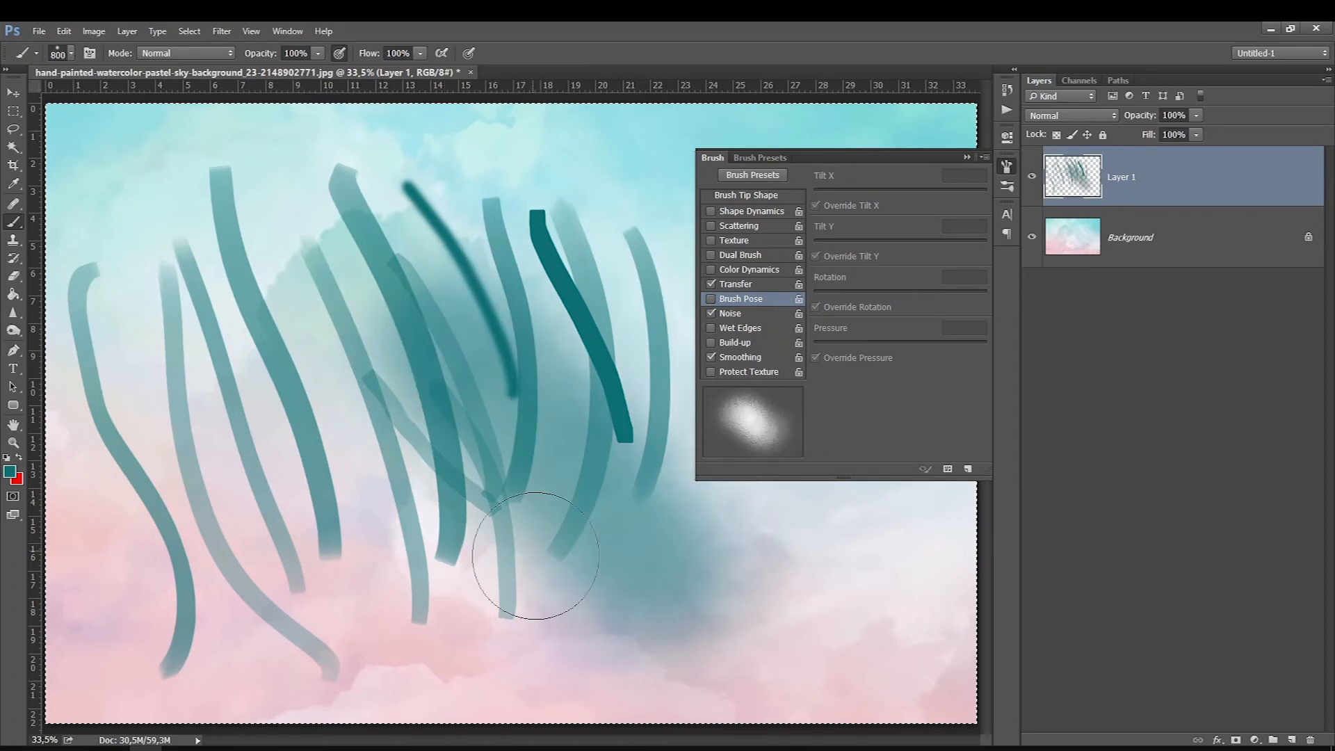
Step: Reduce the brush to 600 px and build up the broad teal area with overlapping noisy strokes
key("bracketleft")
key("bracketleft")
left_click_drag(573, 611, 348, 388)
left_click_drag(570, 500, 679, 591)
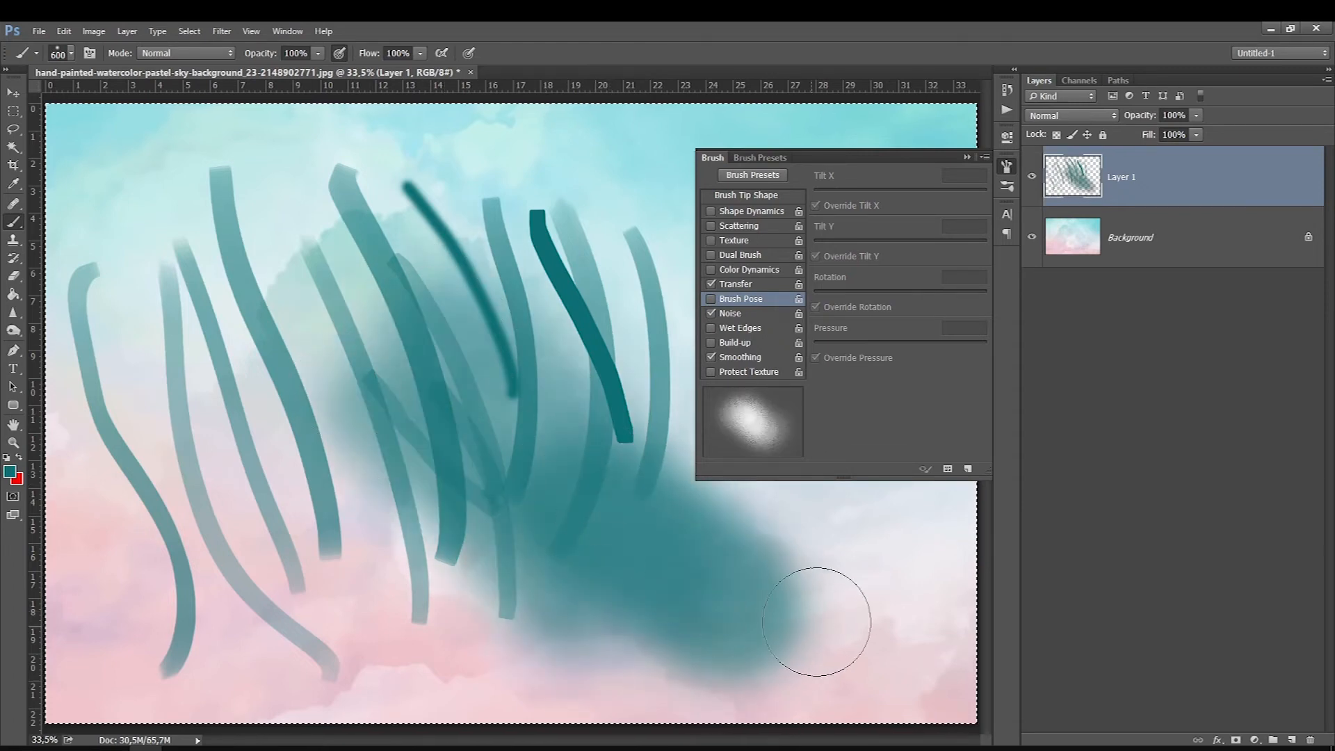
left_click_drag(811, 620, 564, 487)
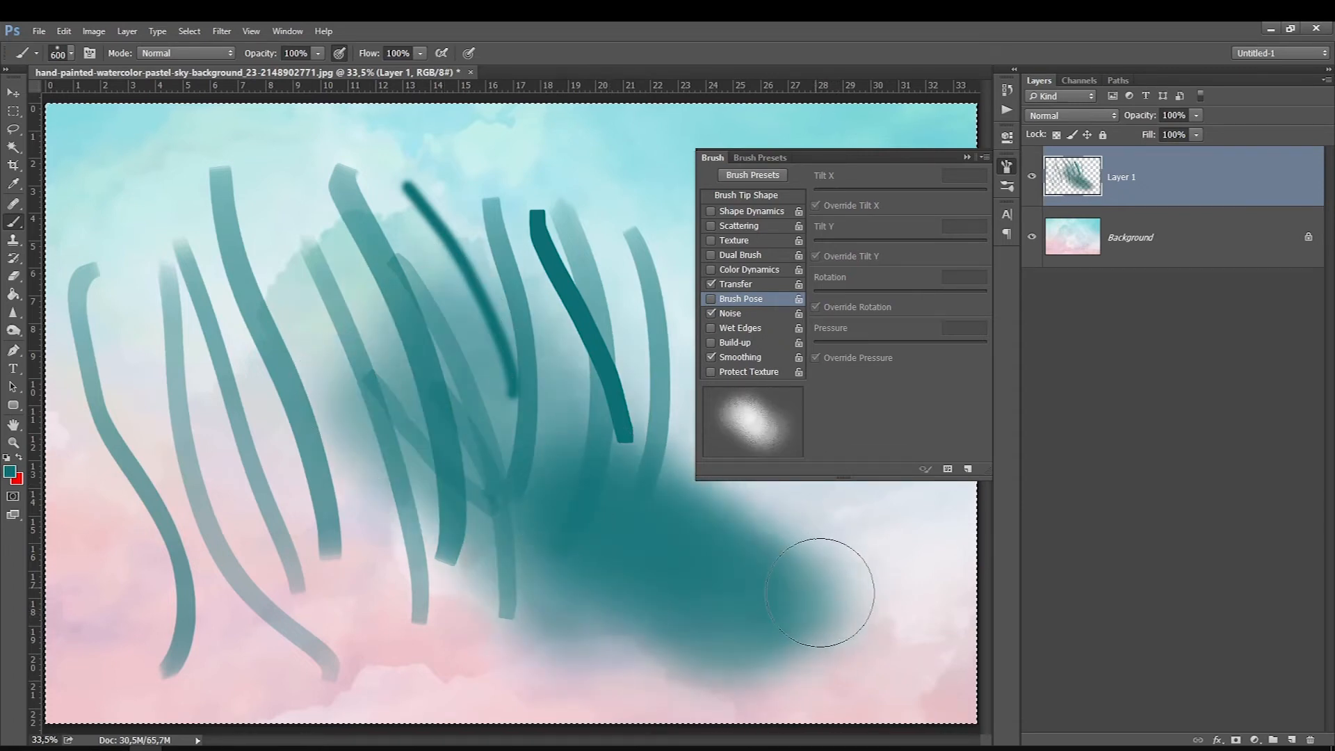
Step: Inspect the grainy edge of the teal area, replace Noise with Wet Edges and paint a 600 px dab there
left_click(852, 597, "ctrl")
left_click(852, 597, "ctrl")
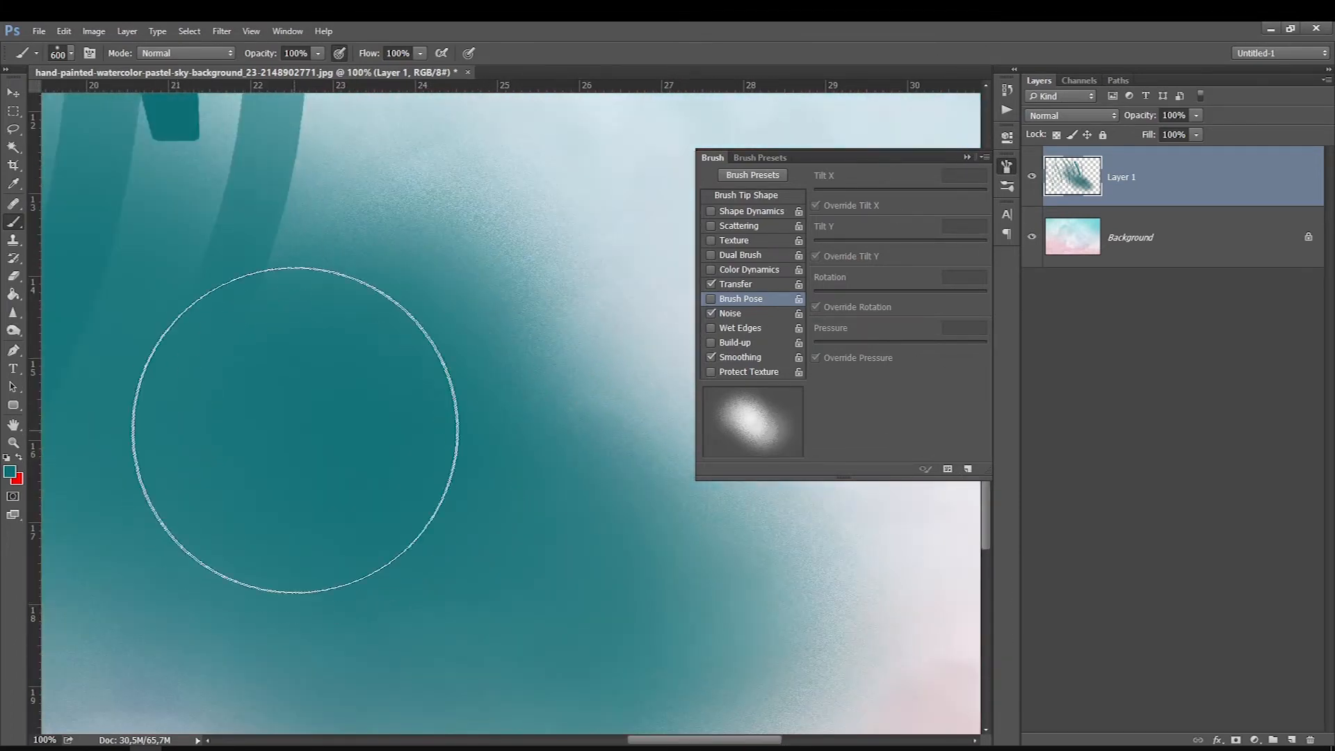
scroll(467, 222, "up", 2)
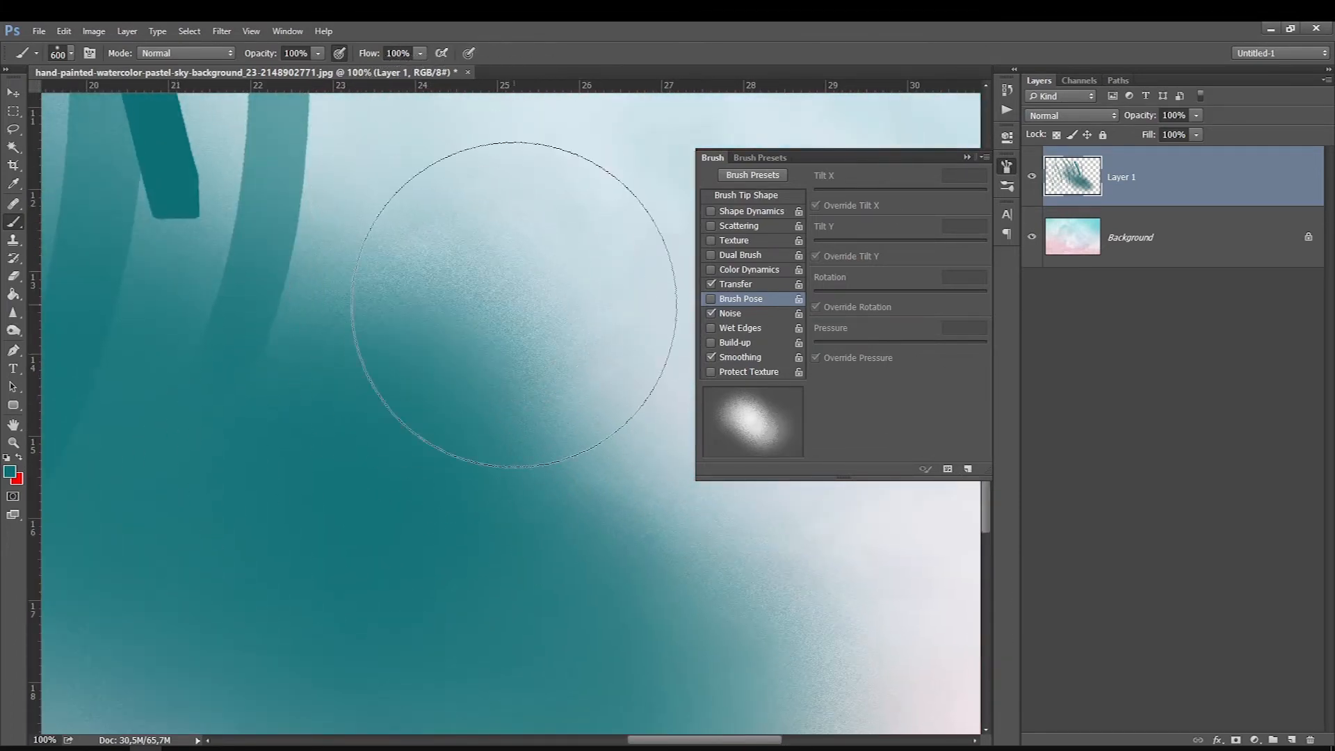
left_click(711, 328)
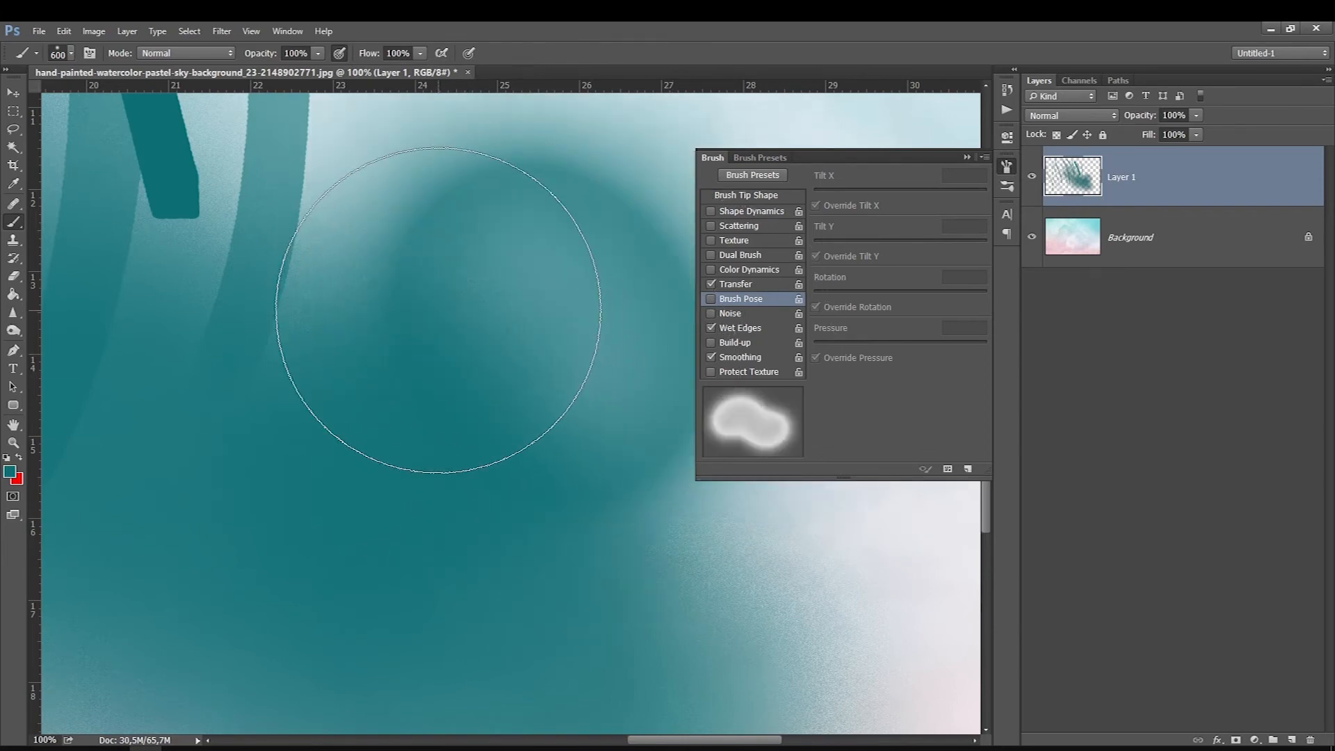
scroll(439, 309, "down", 3)
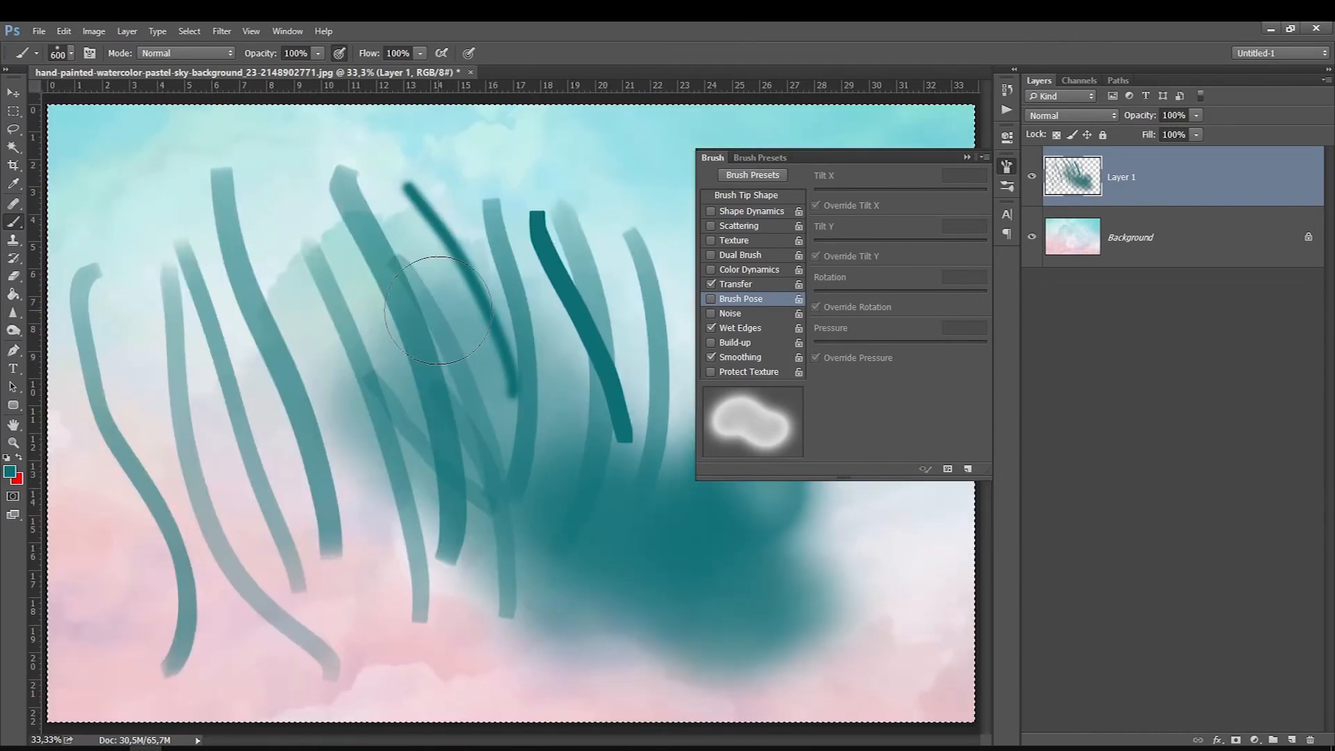
Step: Paint broad 600 px Wet Edges strokes over the canvas's upper-left, lower-left and top-centre areas
left_click_drag(154, 233, 186, 340)
left_click_drag(238, 194, 259, 233)
mouse_move(206, 584)
left_mouse_down()
mouse_move(155, 519)
mouse_move(130, 621)
left_mouse_up()
left_click_drag(258, 582, 133, 466)
left_click_drag(480, 136, 532, 159)
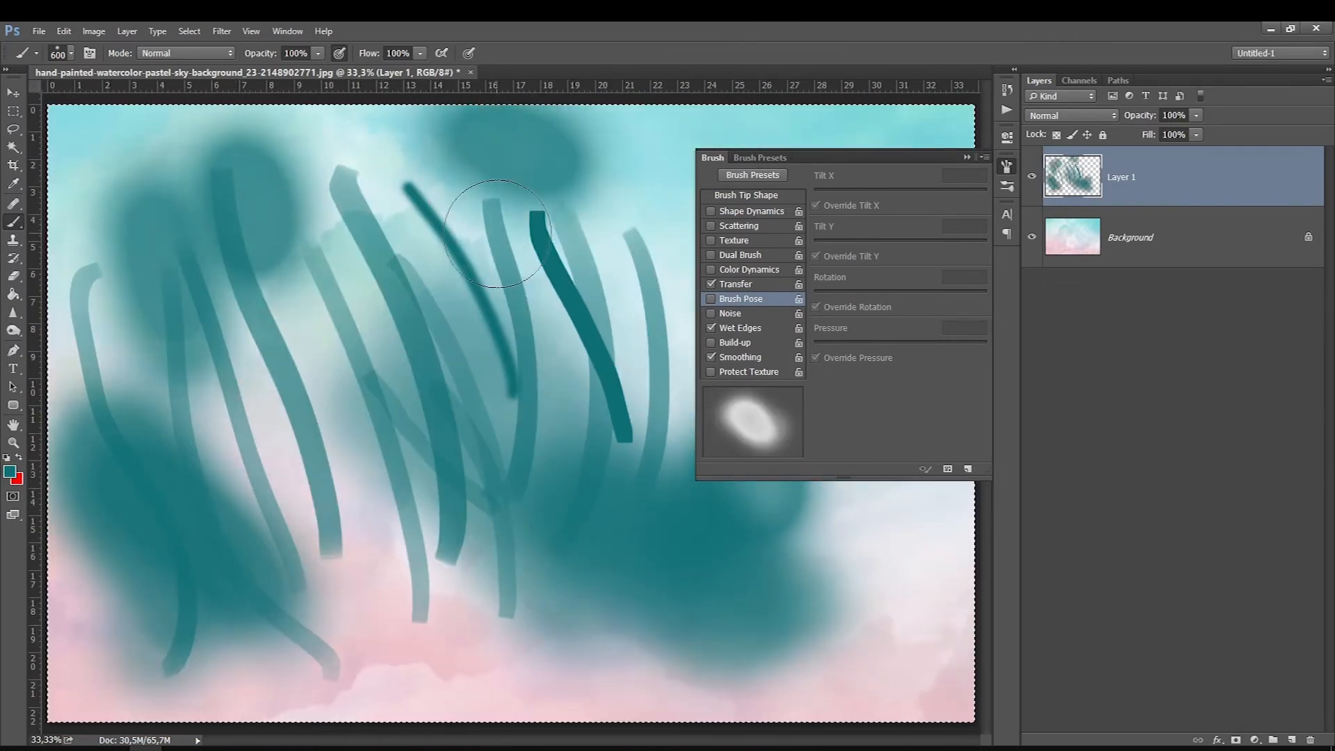
left_click_drag(495, 205, 421, 150)
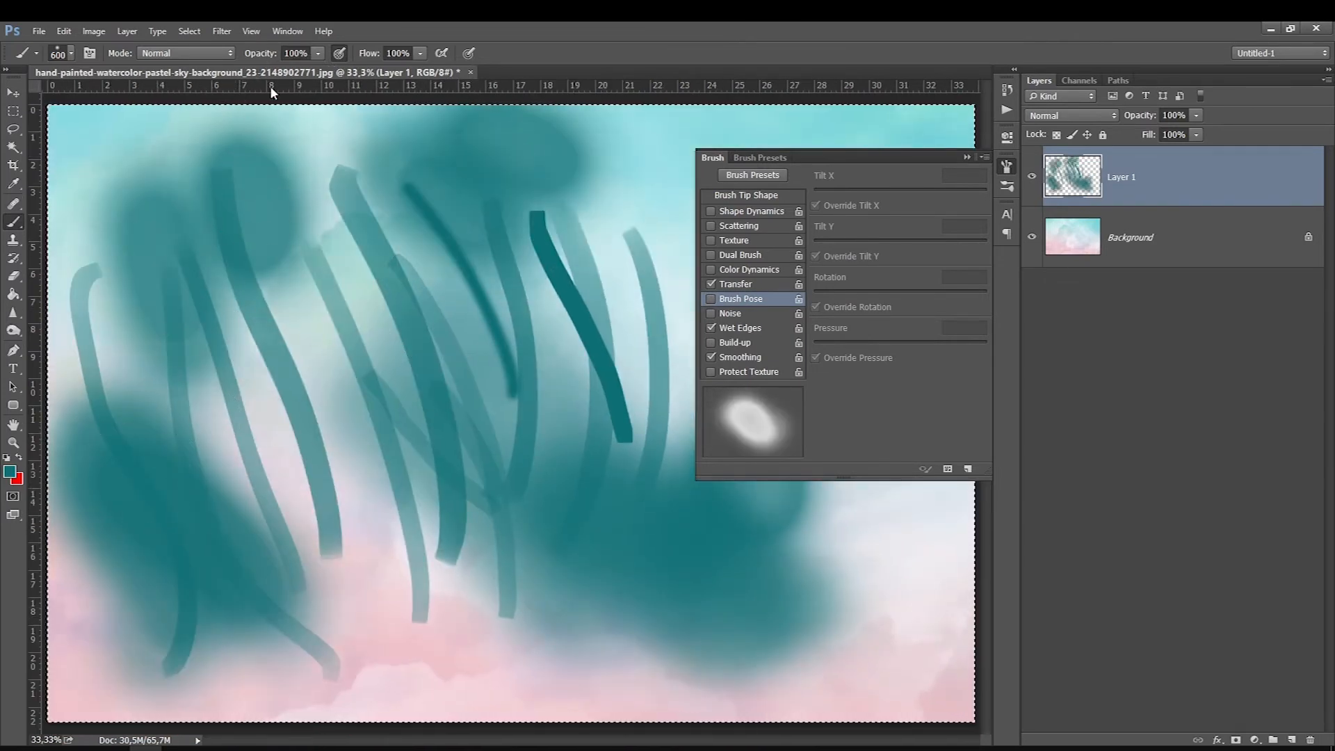
Step: Replace Wet Edges with Build-up, enable Protect Texture, and paint broad 600 px strokes over the centre and lower-right areas
left_click(725, 330)
left_click(740, 329)
left_click(740, 330)
left_click(730, 357)
left_click(735, 354)
left_click(728, 373)
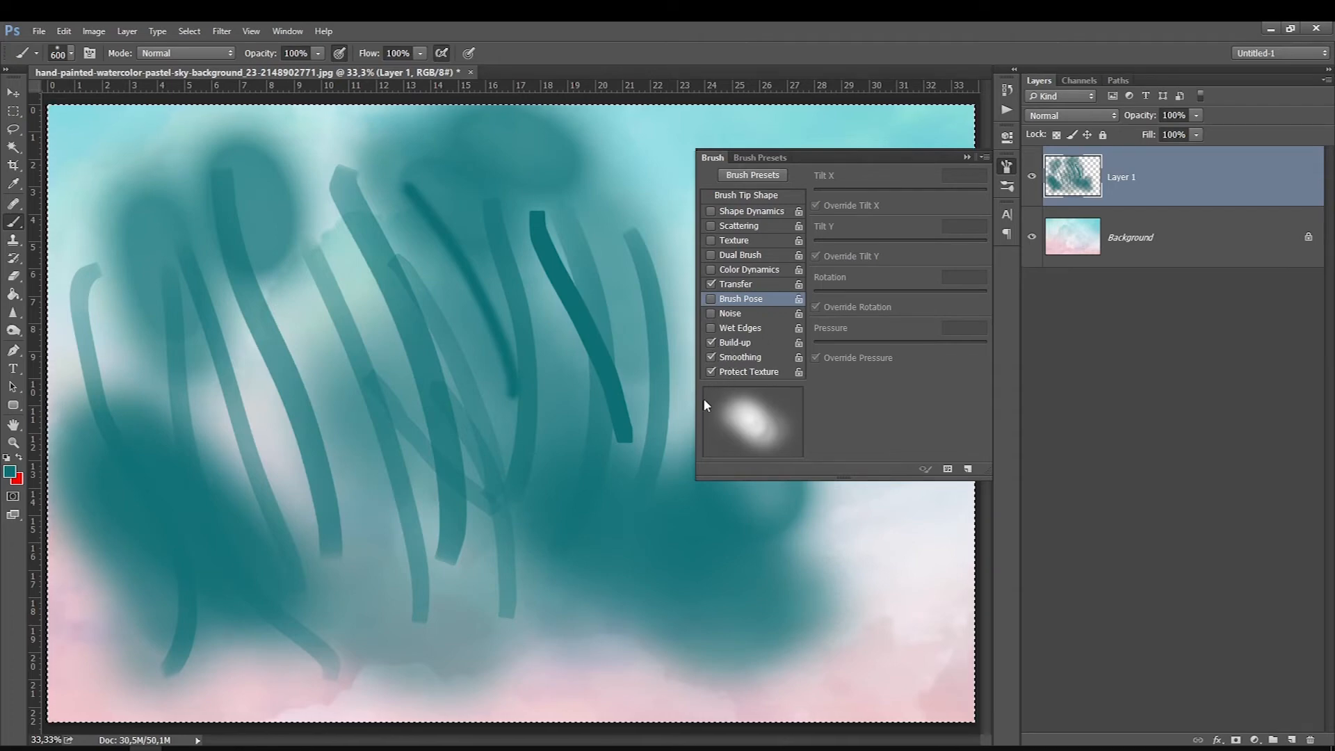
mouse_move(466, 345)
left_mouse_down()
mouse_move(698, 536)
mouse_move(436, 519)
mouse_move(402, 289)
left_mouse_up()
left_click_drag(649, 421, 865, 598)
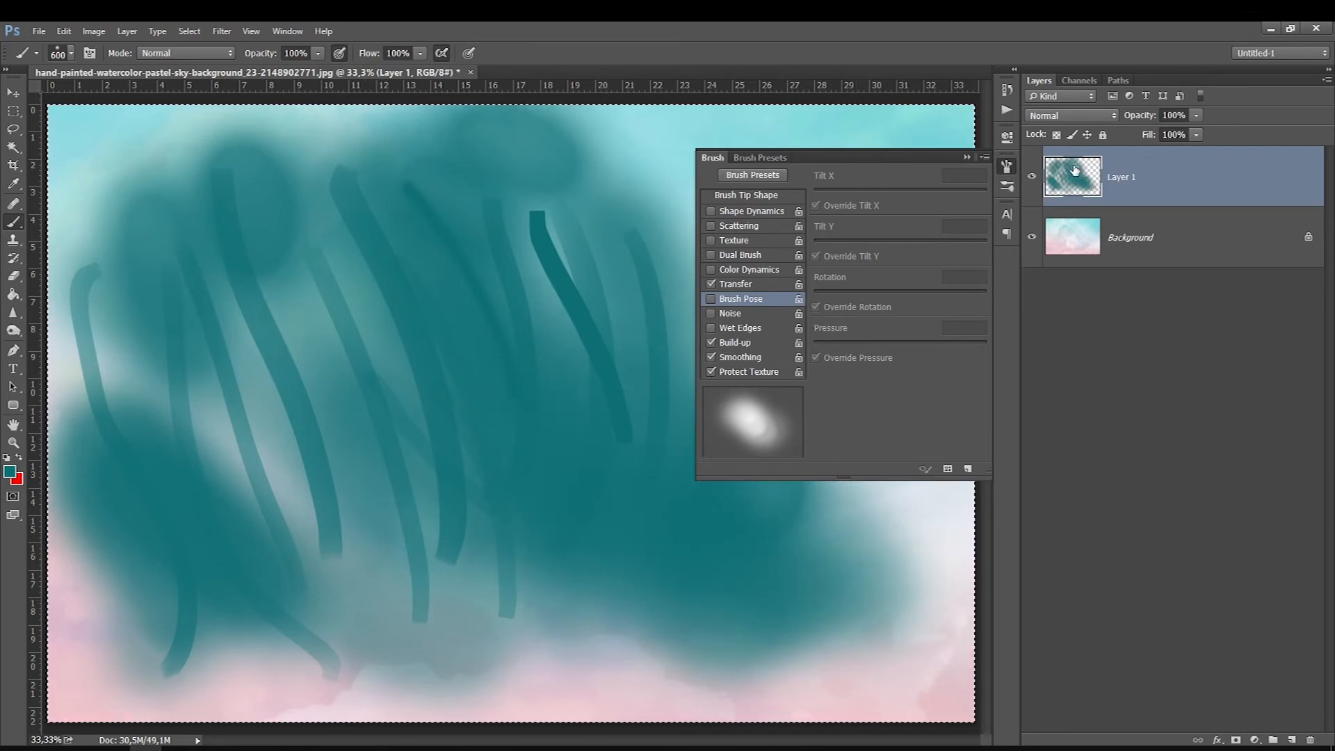
Step: Clear all test strokes from Layer 1 and collapse the brush settings
key("Delete")
left_click(967, 157)
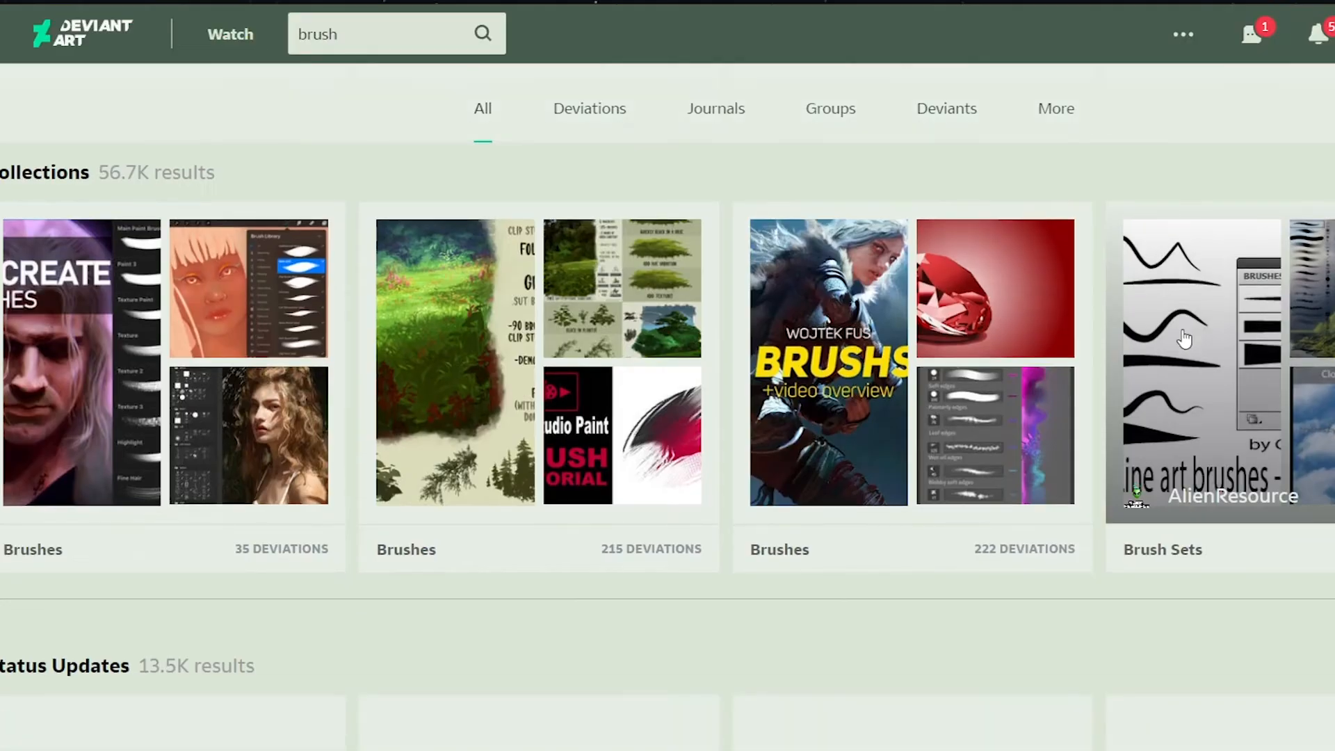
Step: Switch to DeviantArt, browse the results for "brush" and open the Brush Sets collection
scroll(1180, 338, "down", 20)
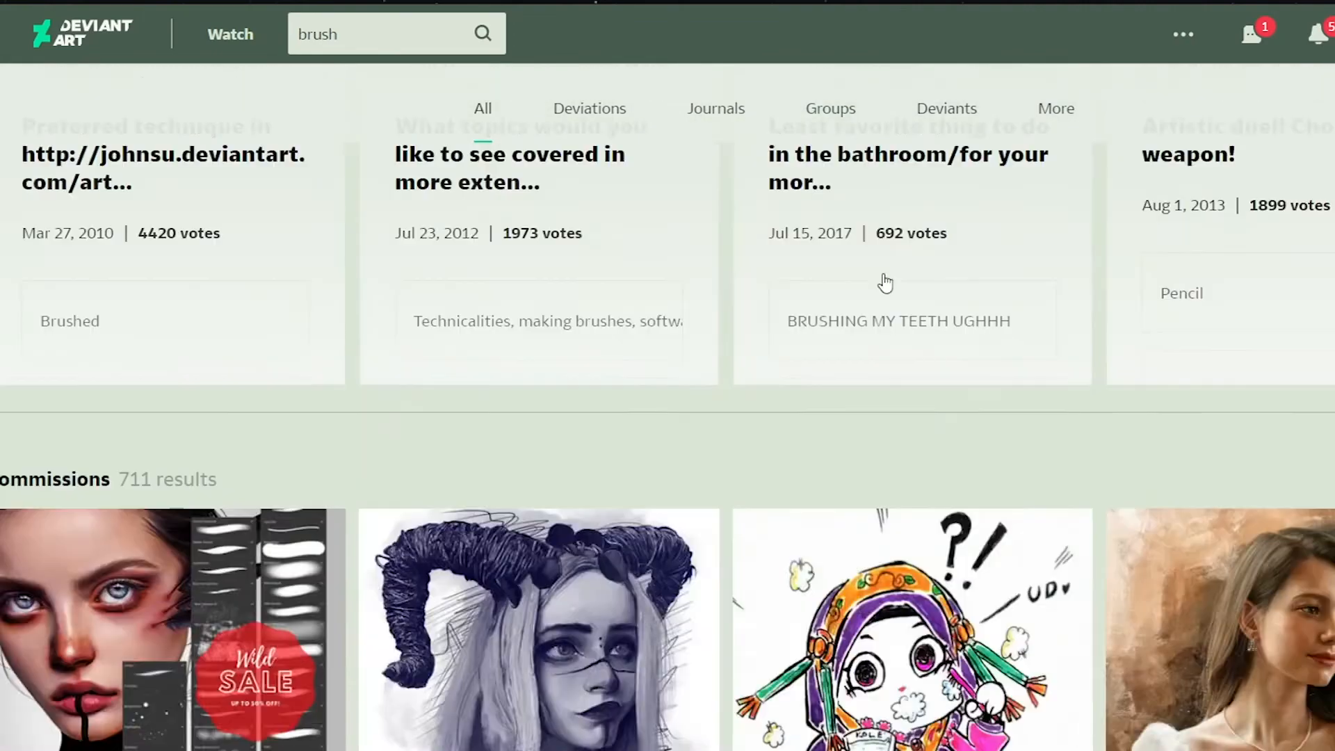
scroll(856, 353, "down", 5)
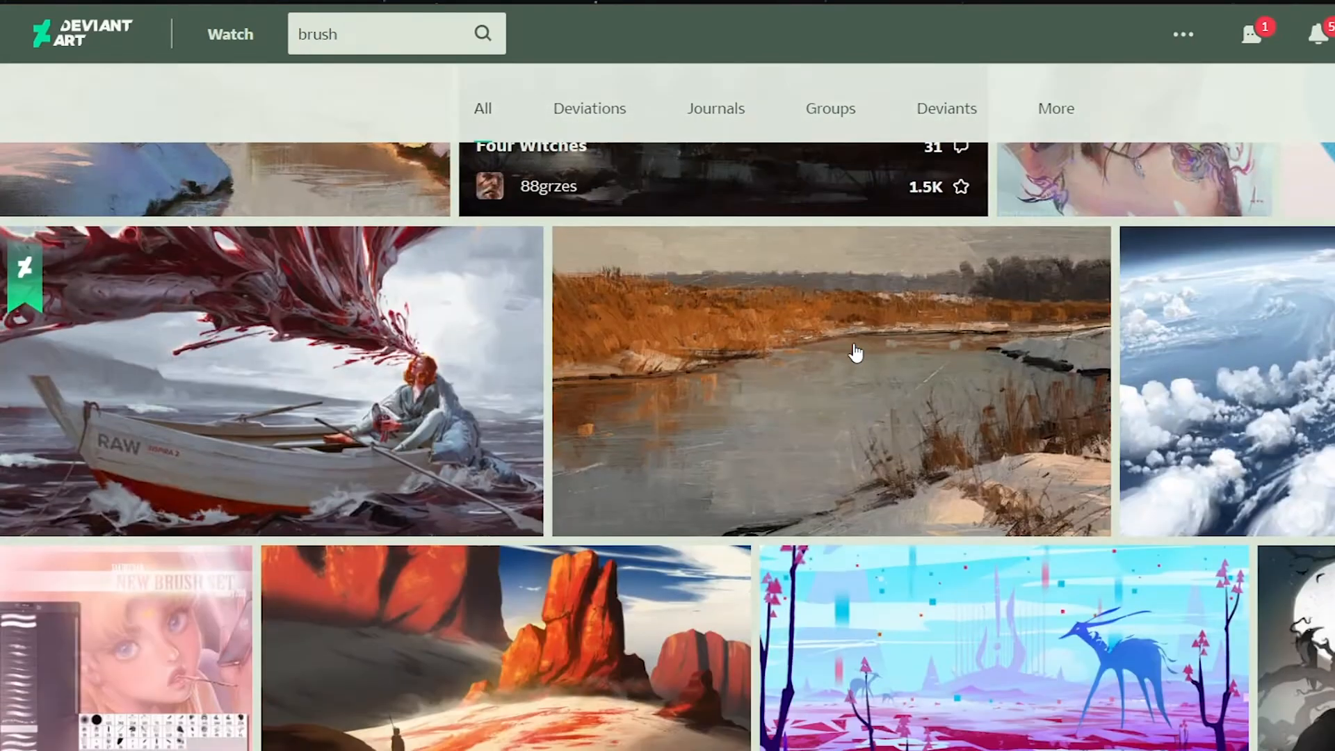
scroll(856, 353, "down", 3)
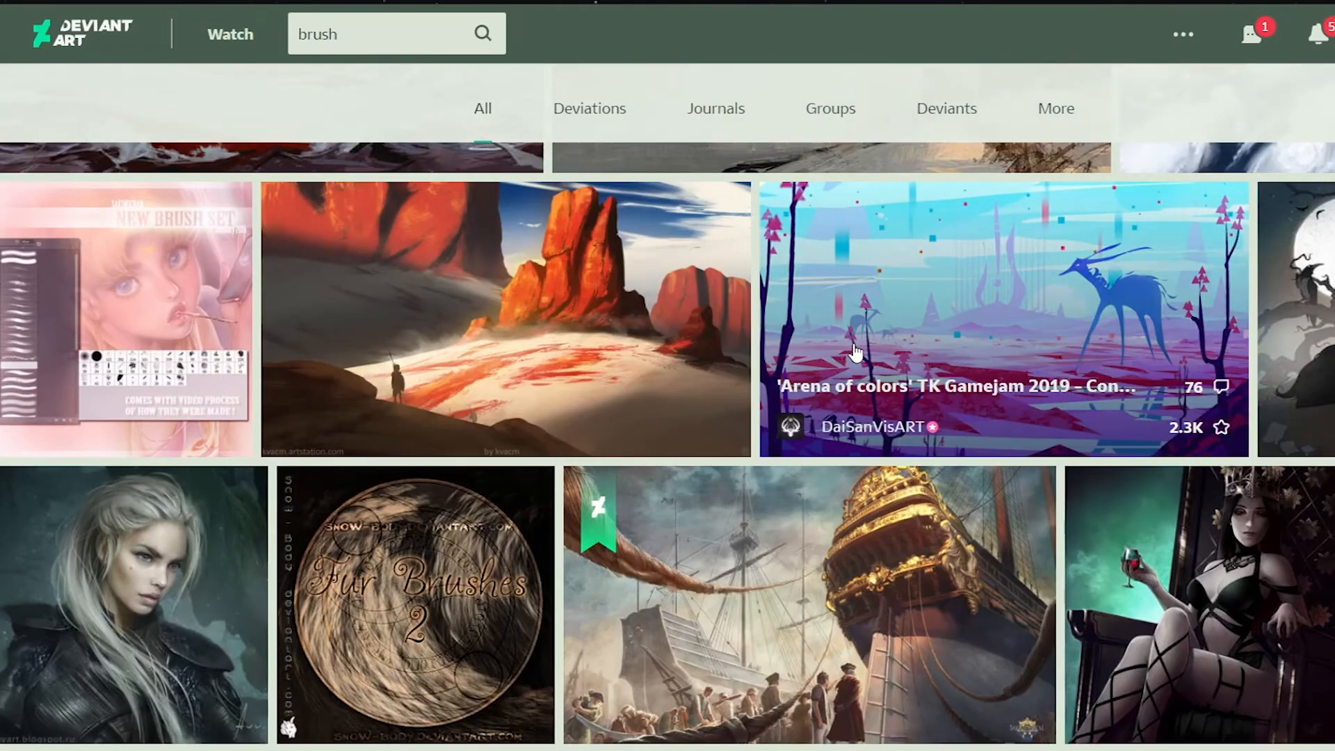
scroll(855, 353, "up", 10)
scroll(853, 344, "up", 20)
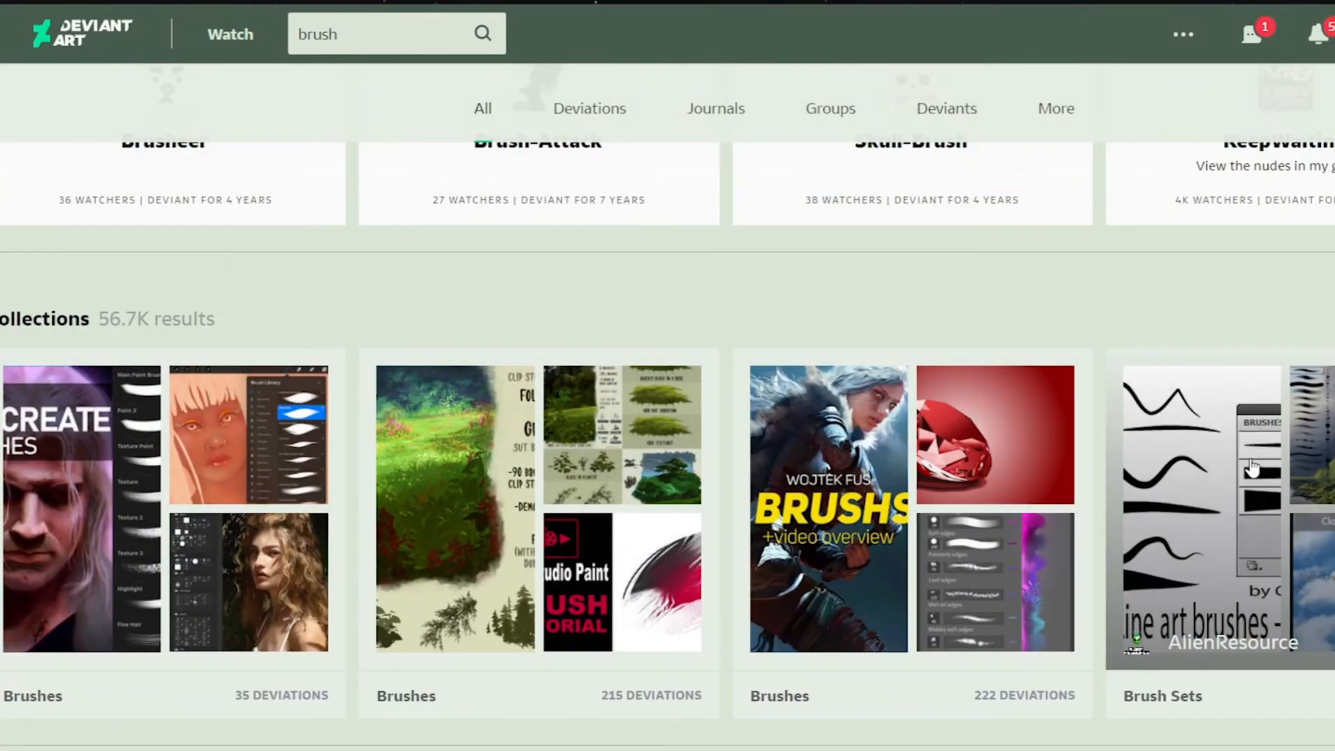
left_click(1252, 467)
Step: Open Magda_brushes from the Brush Sets collection and download it
left_click(389, 35)
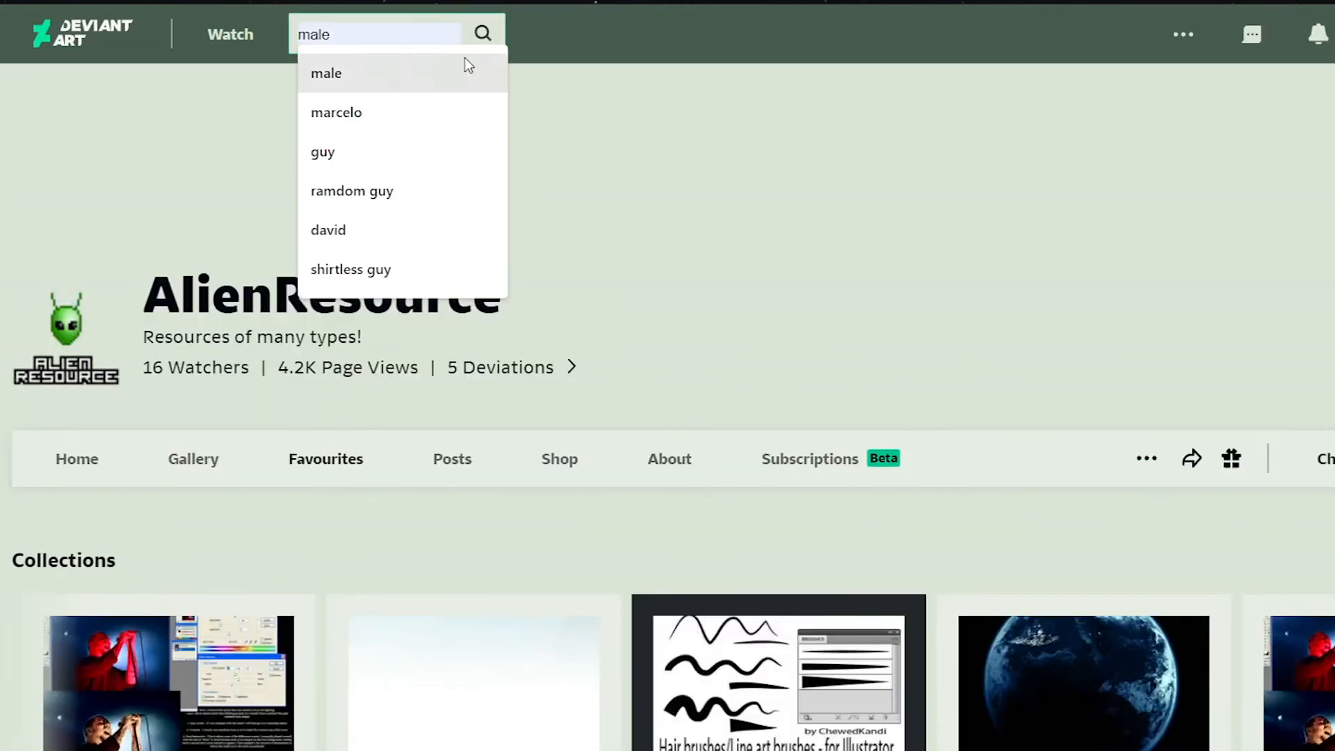
scroll(681, 214, "down", 10)
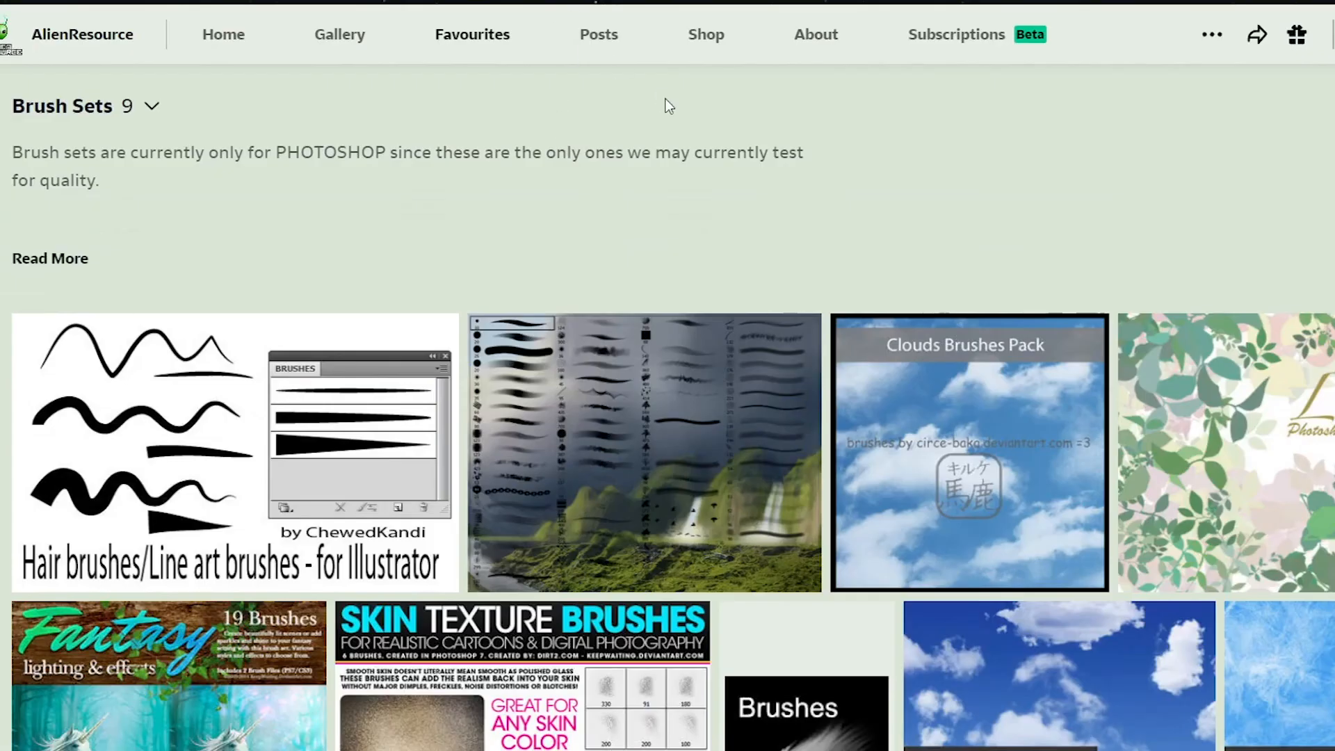
left_click(557, 466)
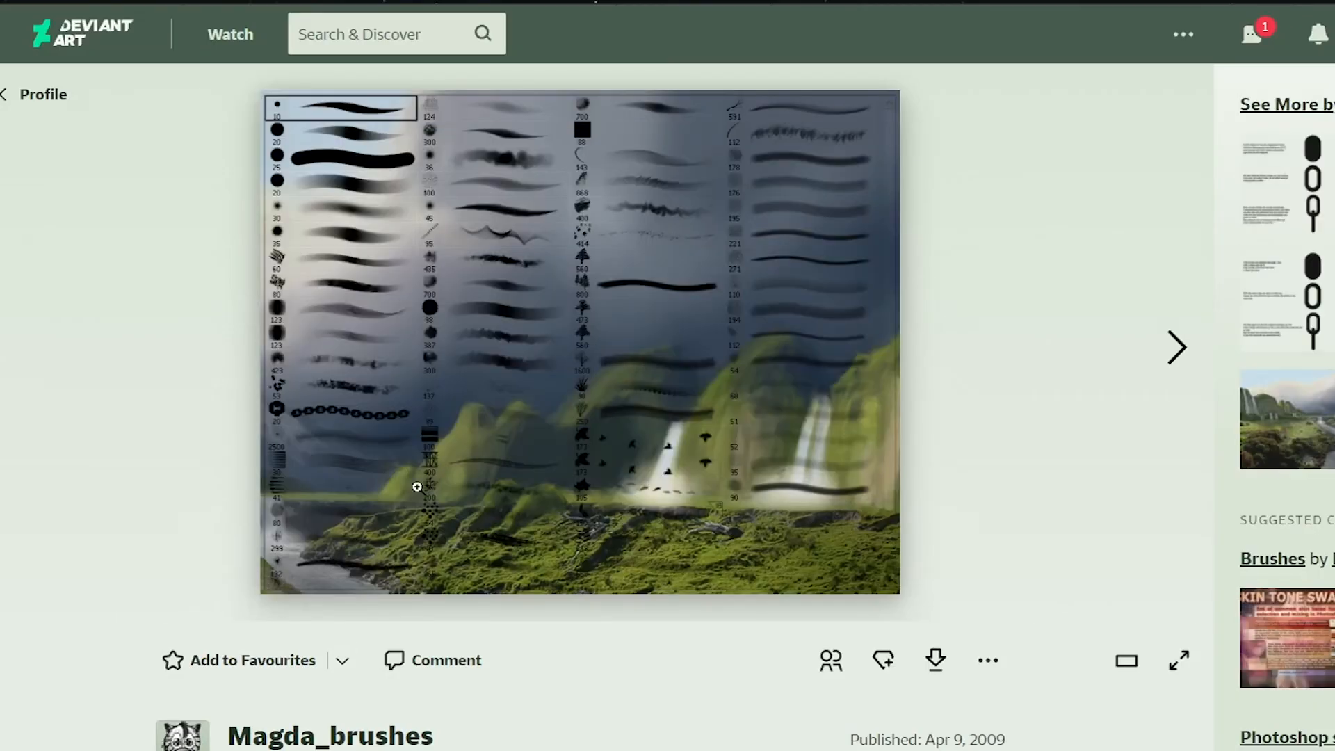
left_click(934, 660)
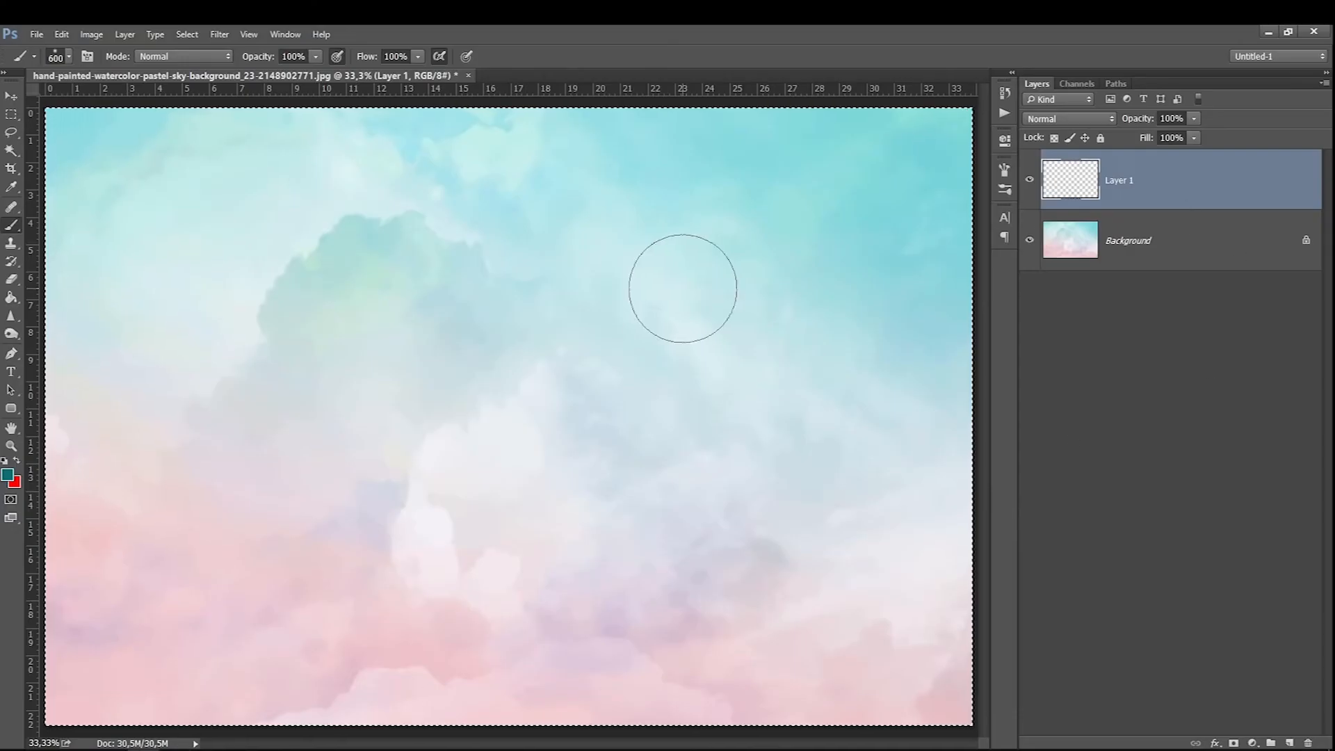
Step: Switch back to Photoshop and look through the installed brushes in the brush picker
right_click(546, 281)
scroll(668, 429, "down", 15)
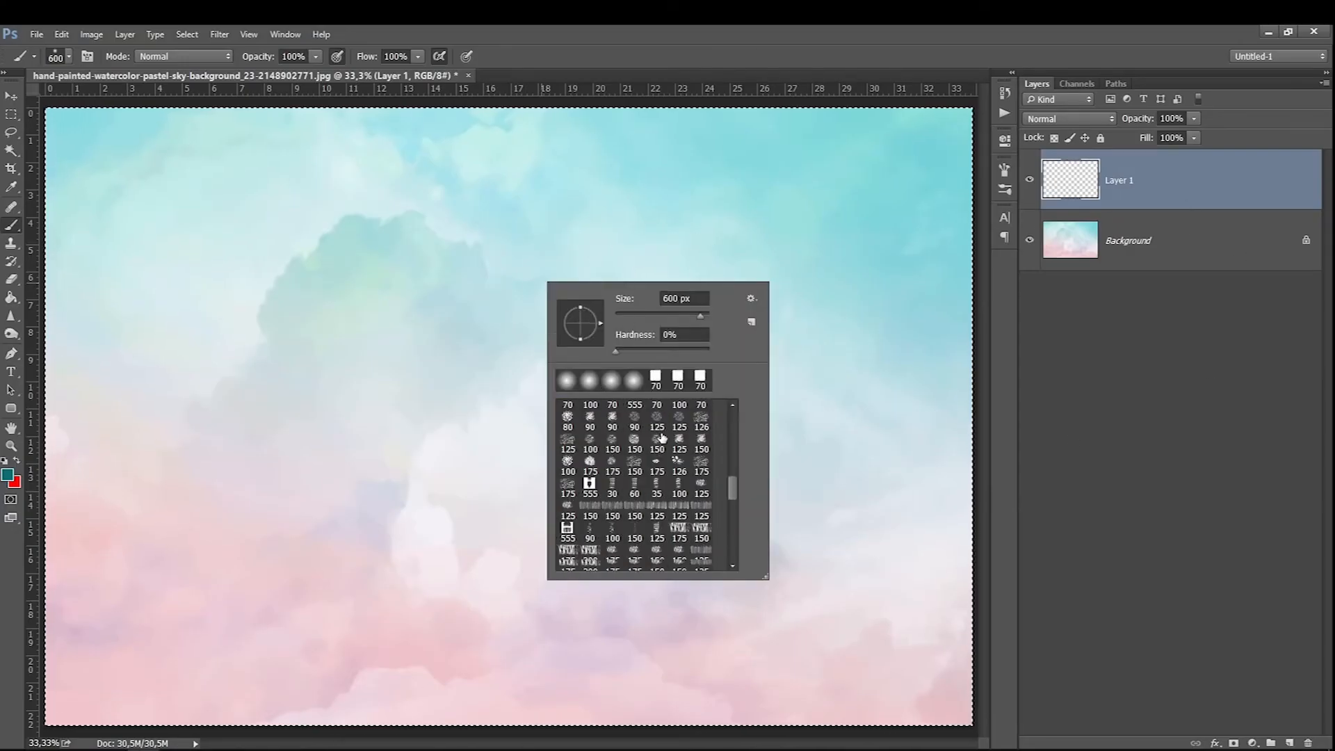
scroll(668, 430, "up", 15)
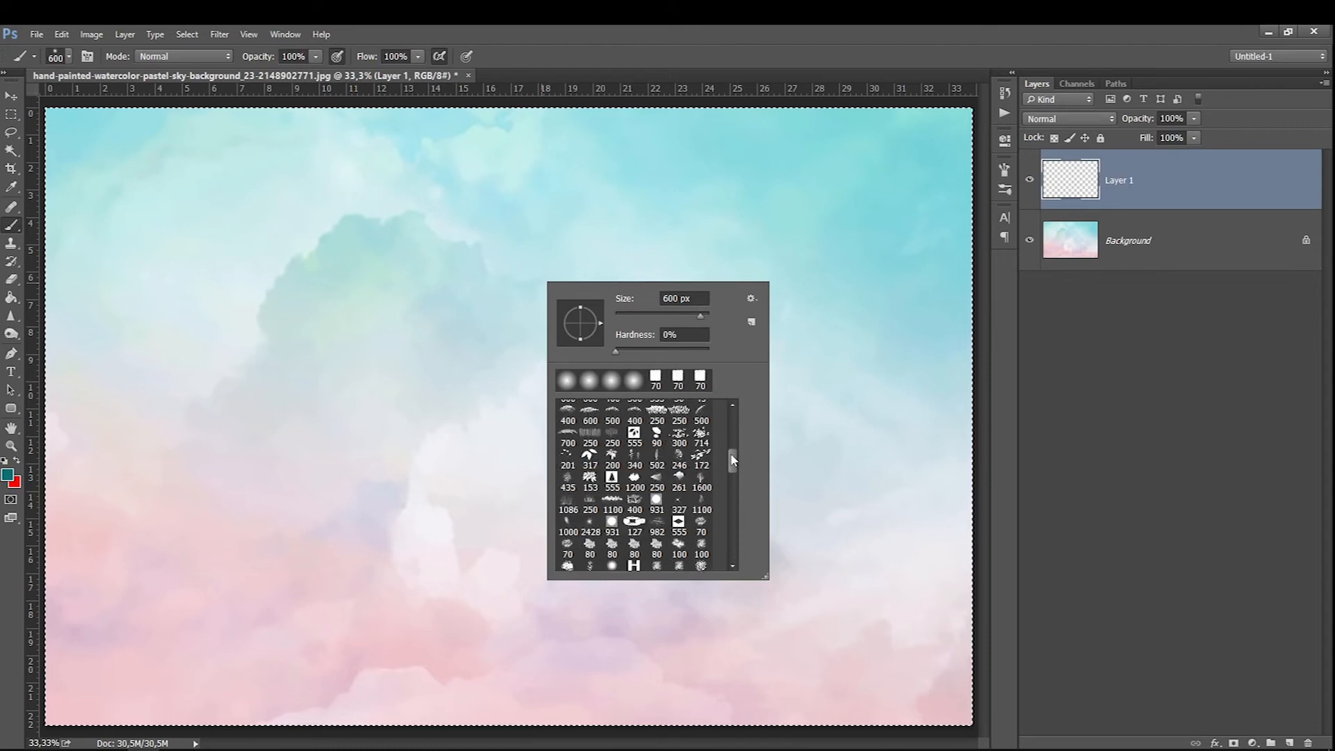
scroll(730, 472, "up", 3)
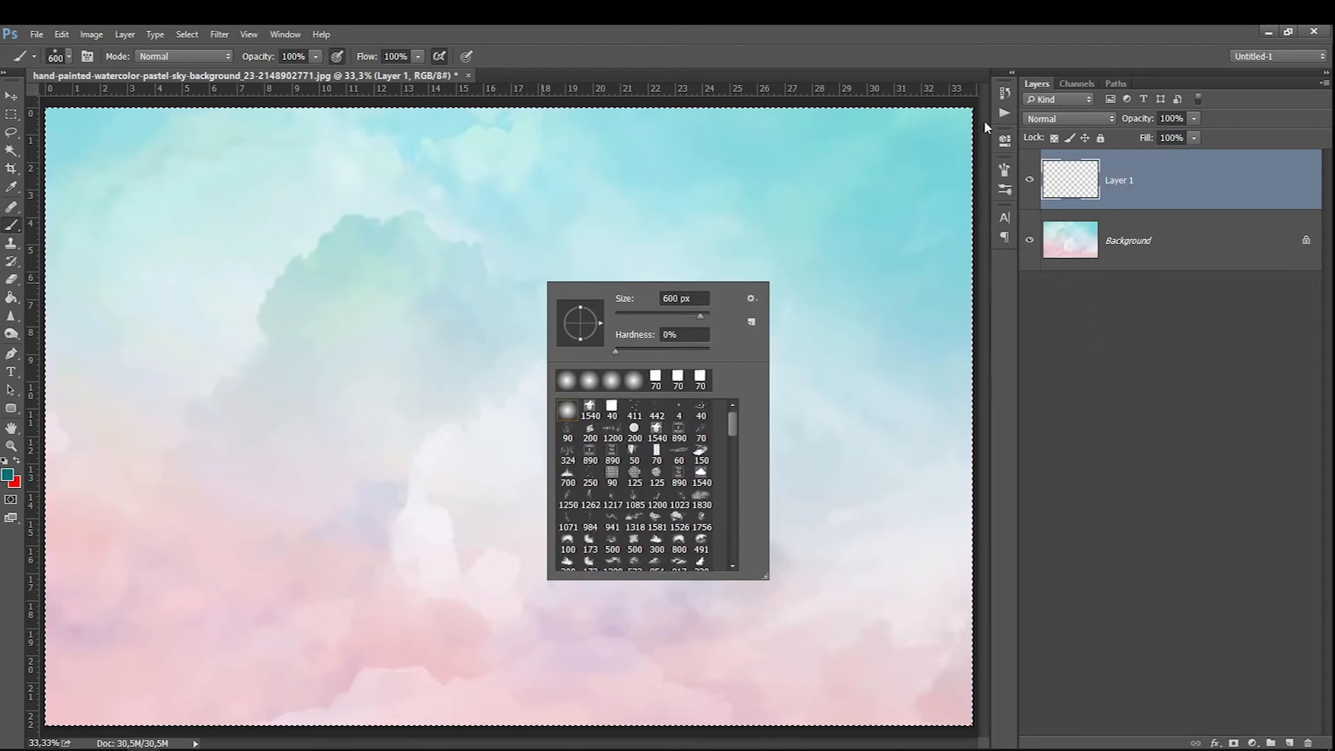
Step: Display the Brush Presets and open the Preset Manager for brushes
left_click(286, 35)
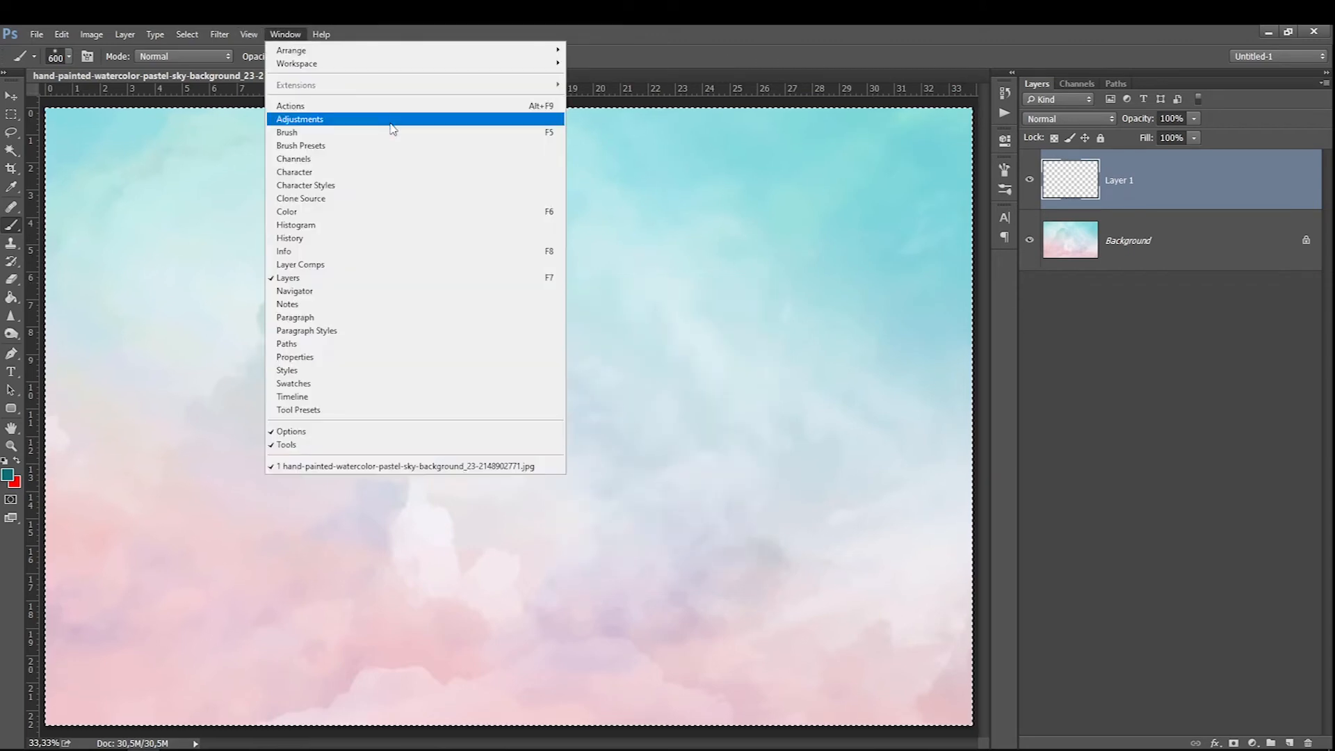
left_click(306, 145)
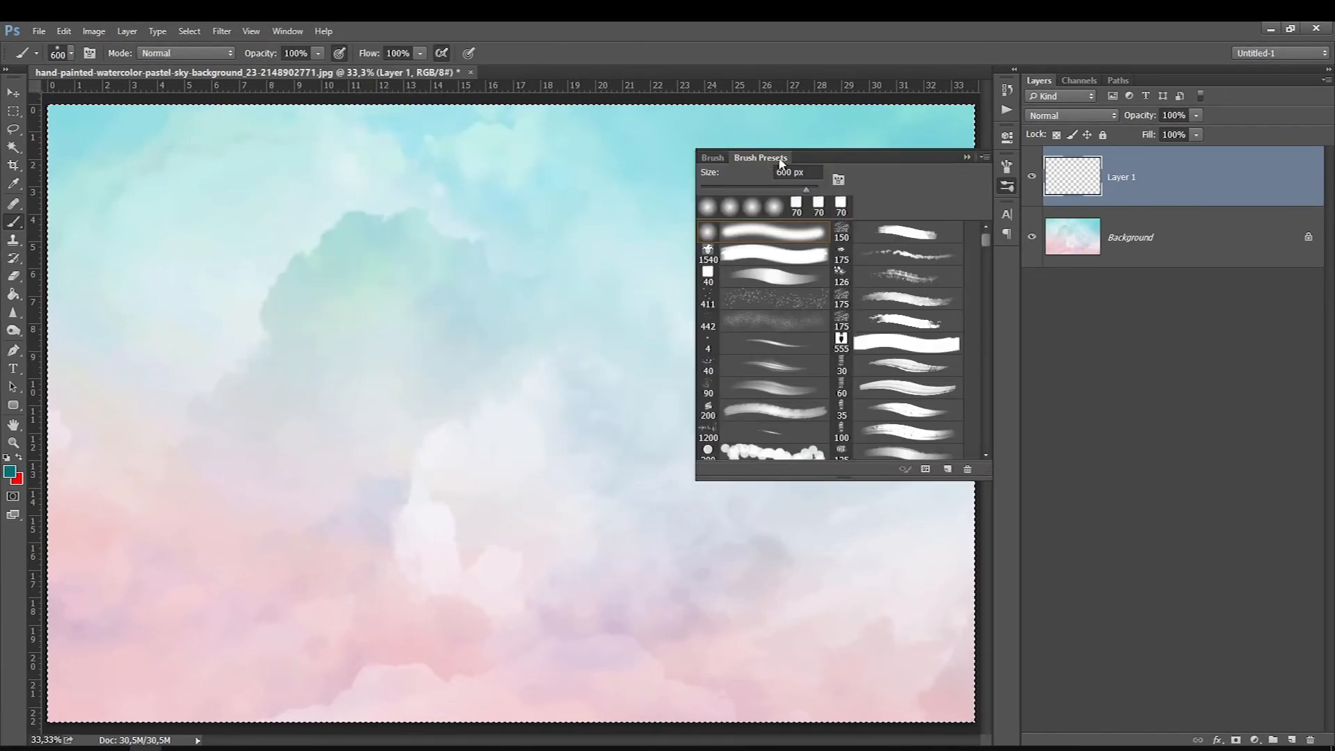
left_click(926, 470)
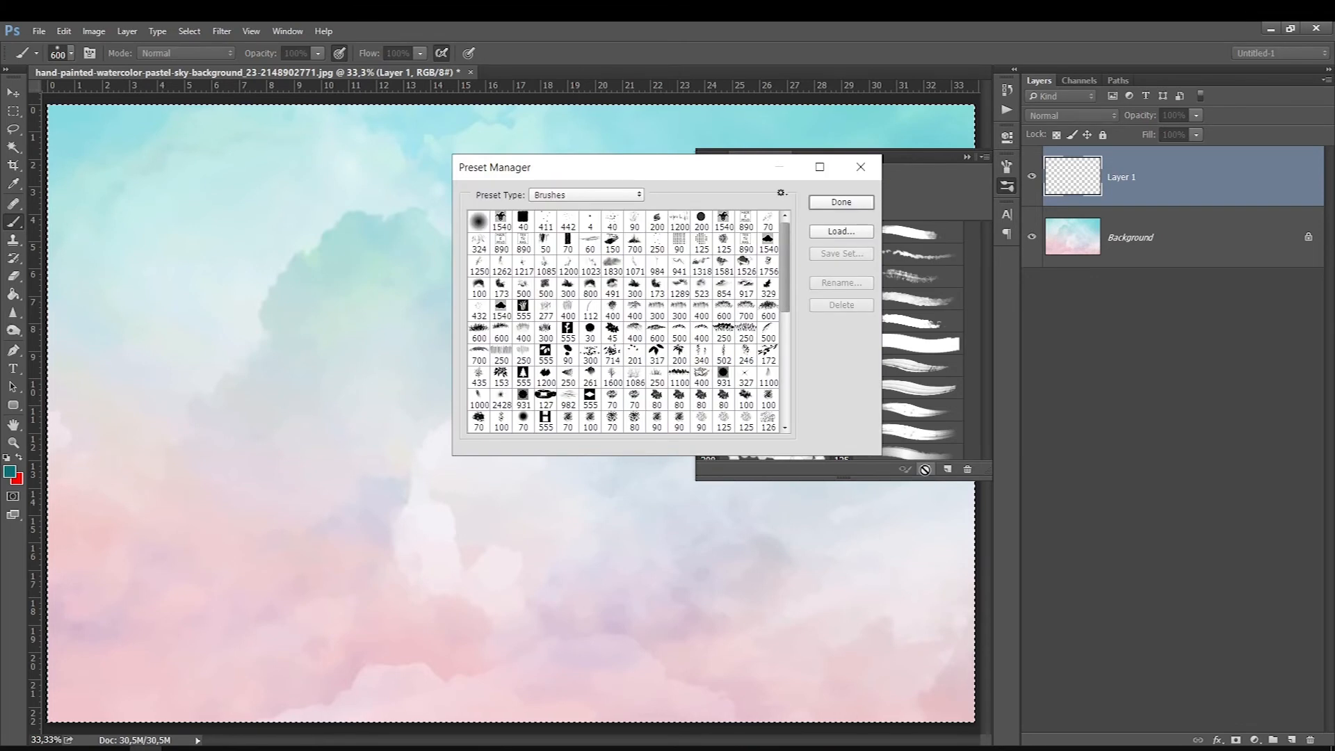
Step: Select the range of brushes at the end of the Preset Manager list, look back through the list and close the manager
mouse_move(781, 235)
left_mouse_down()
mouse_move(786, 375)
mouse_move(791, 215)
left_mouse_up()
left_click_drag(793, 266, 792, 399)
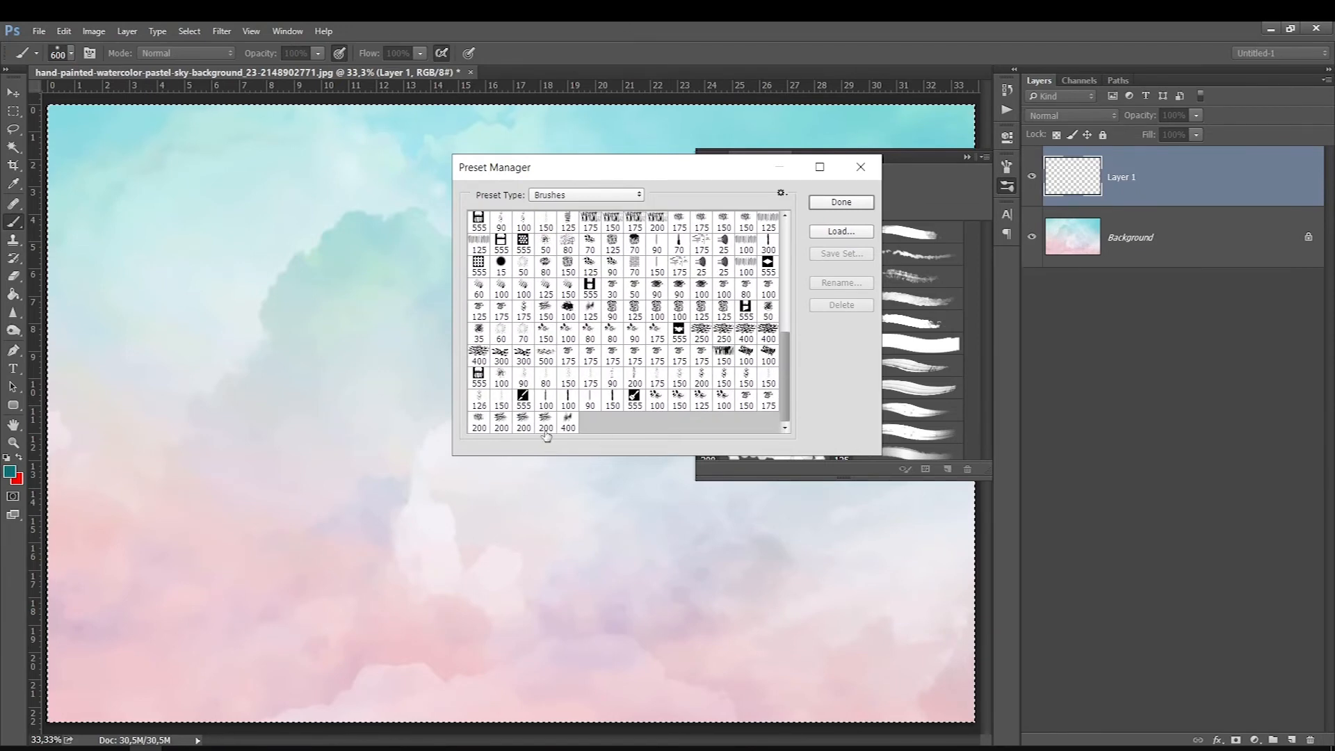
left_click(565, 423)
left_click(546, 403, "shift")
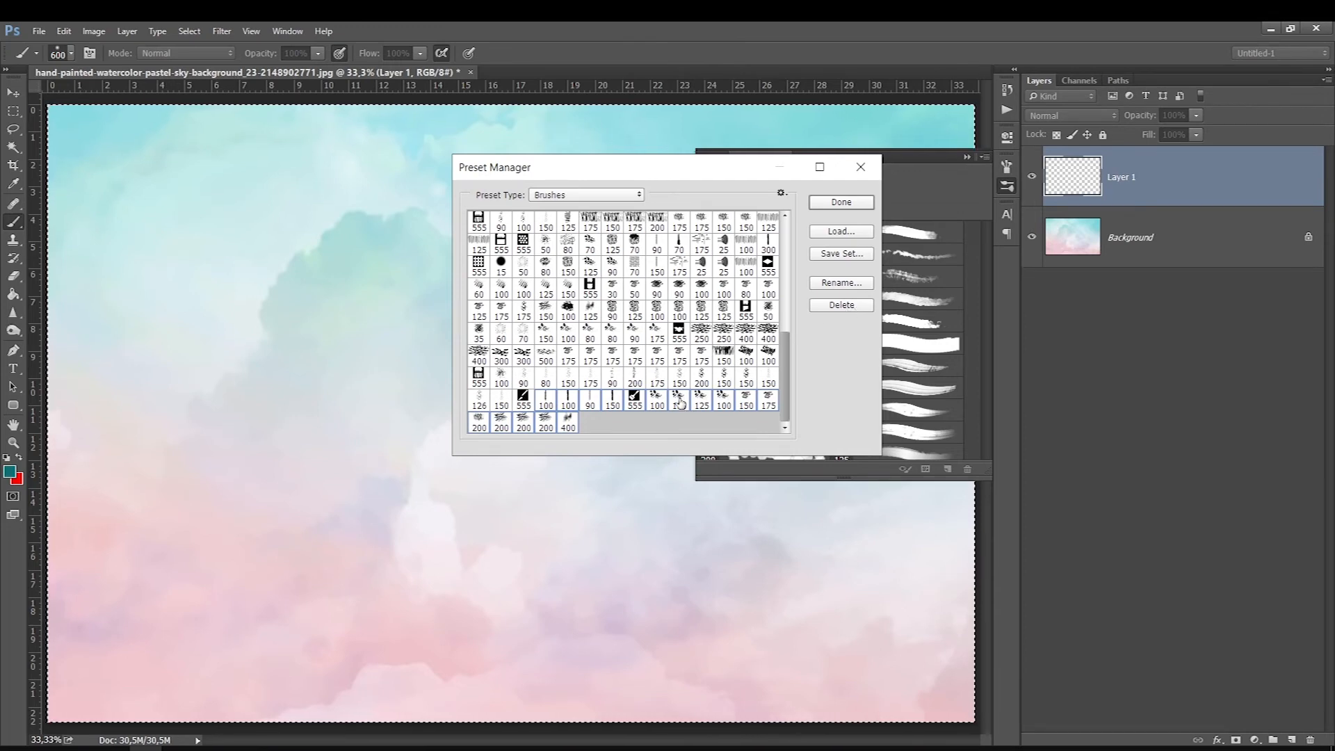
scroll(581, 298, "up", 5)
scroll(581, 297, "up", 3)
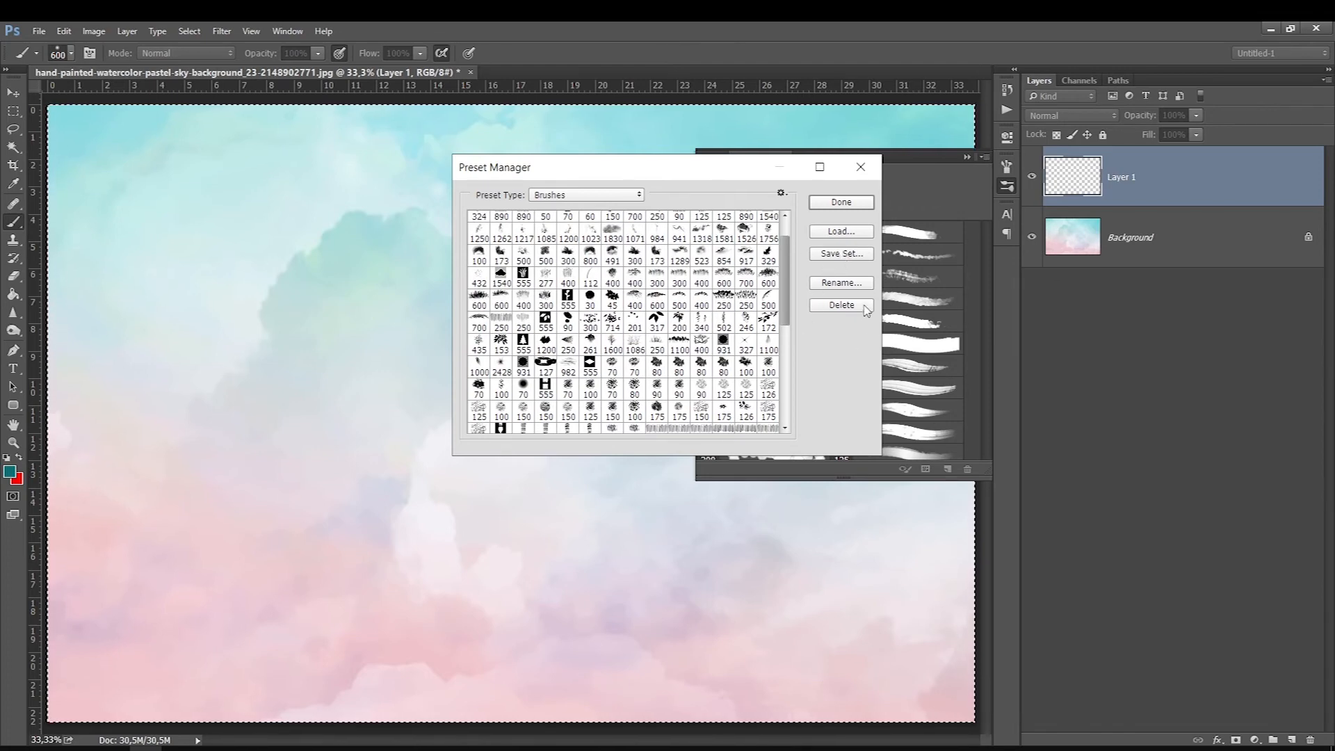
left_click(862, 167)
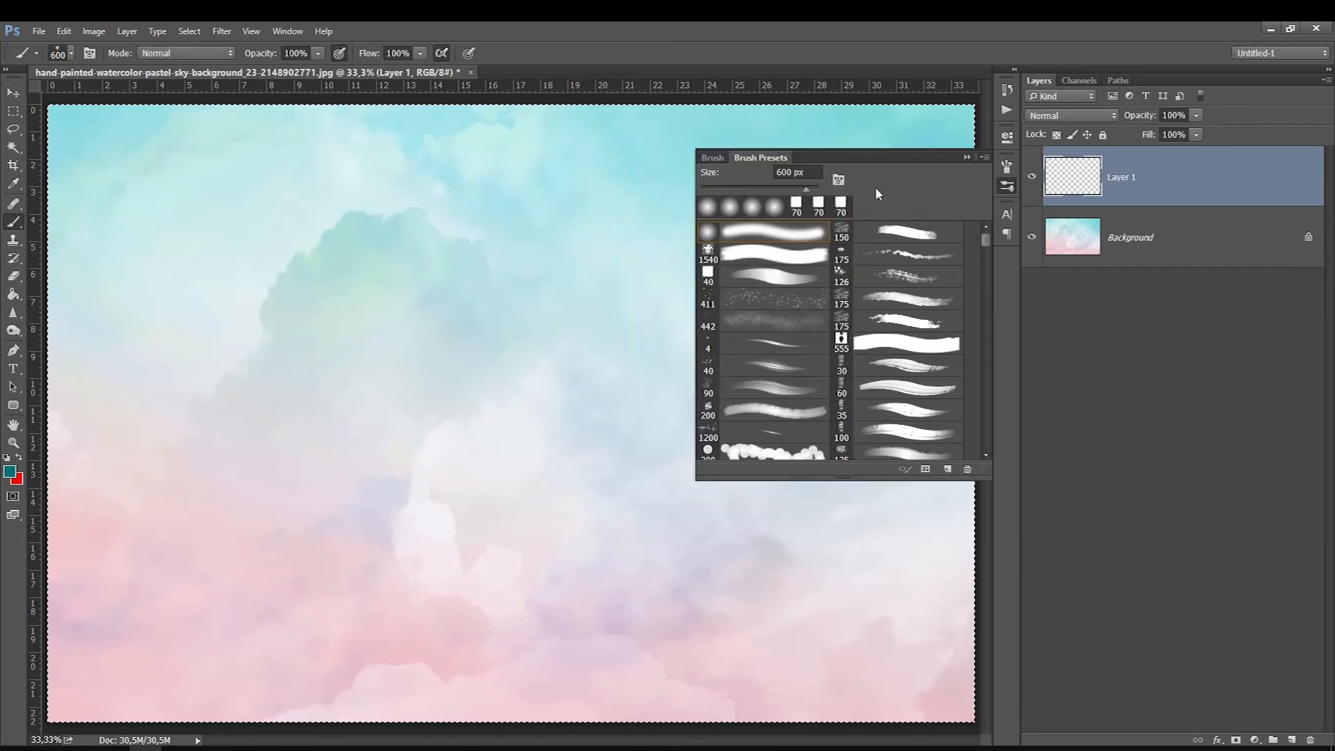
Step: Return to the brush settings, choose the 40 px square brush and paint a curved diagonal test stroke left of the canvas centre
left_click(712, 158)
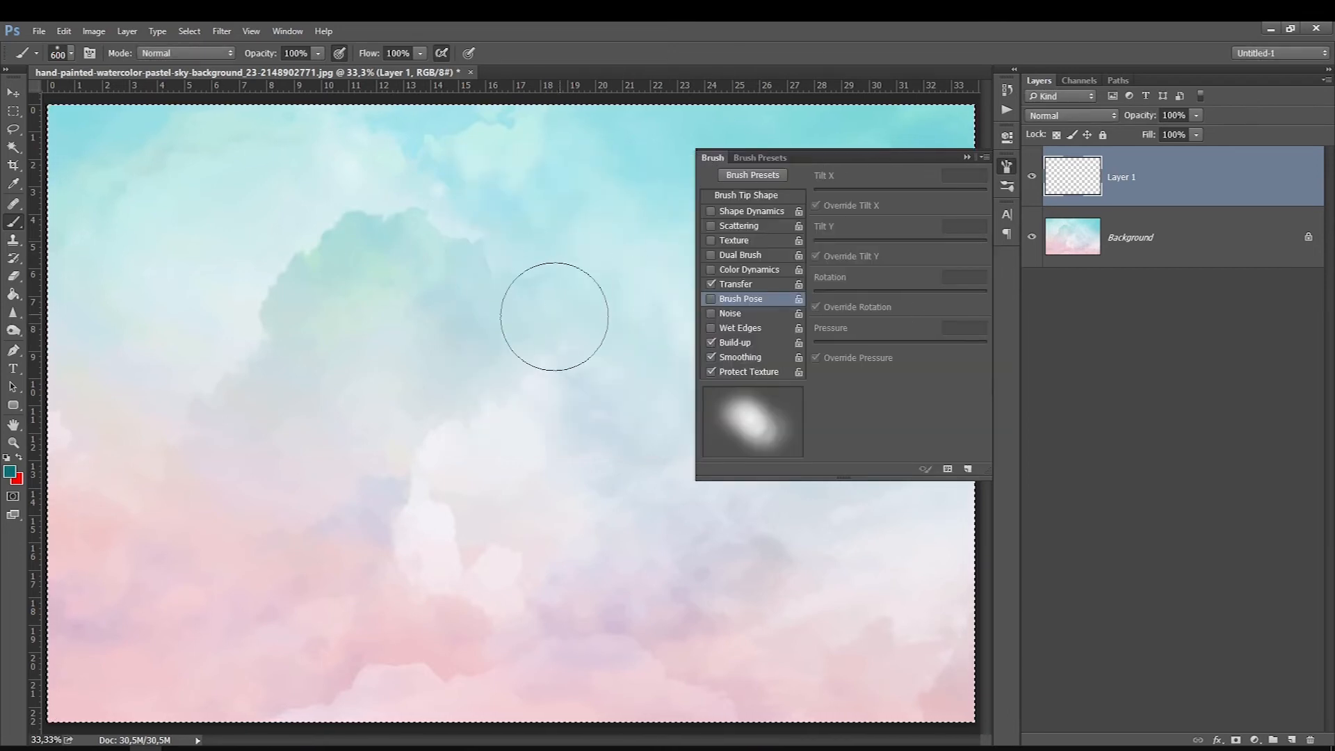
right_click(565, 312)
left_click(611, 441)
left_click_drag(360, 270, 513, 438)
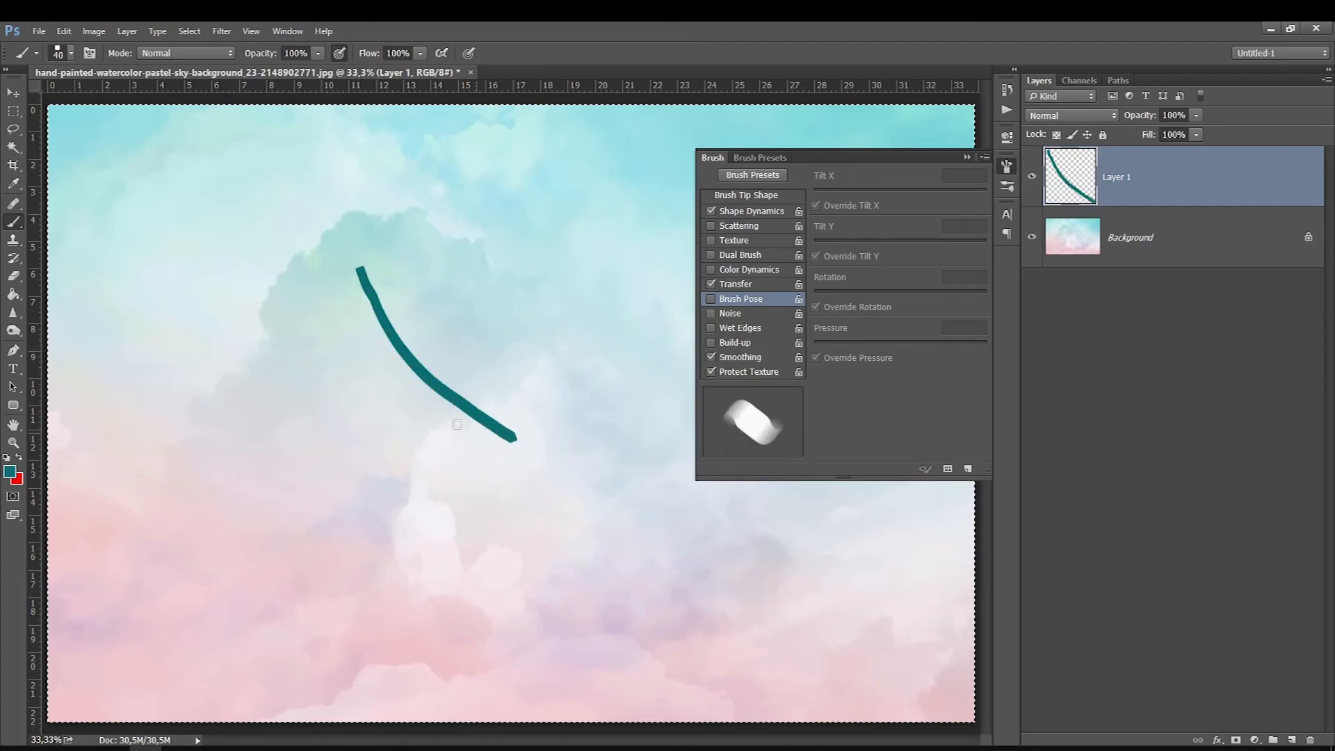
Step: Start creating a new brush preset from the 40 px brush and cancel its naming dialog
left_click(967, 470)
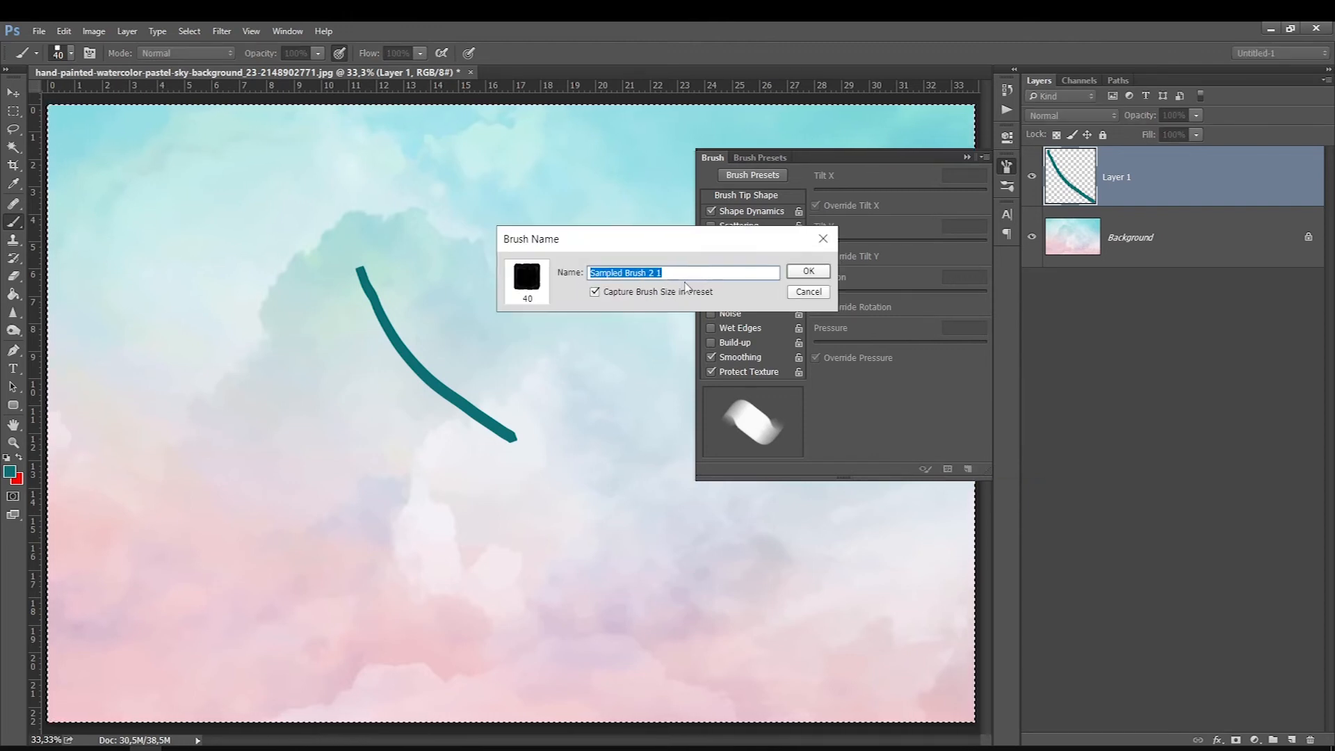
left_click(821, 292)
Step: Look through the brush lists in the brush picker and the Preset Manager, and close the manager
right_click(593, 275)
mouse_move(784, 407)
left_mouse_down()
mouse_move(788, 544)
mouse_move(785, 431)
left_mouse_up()
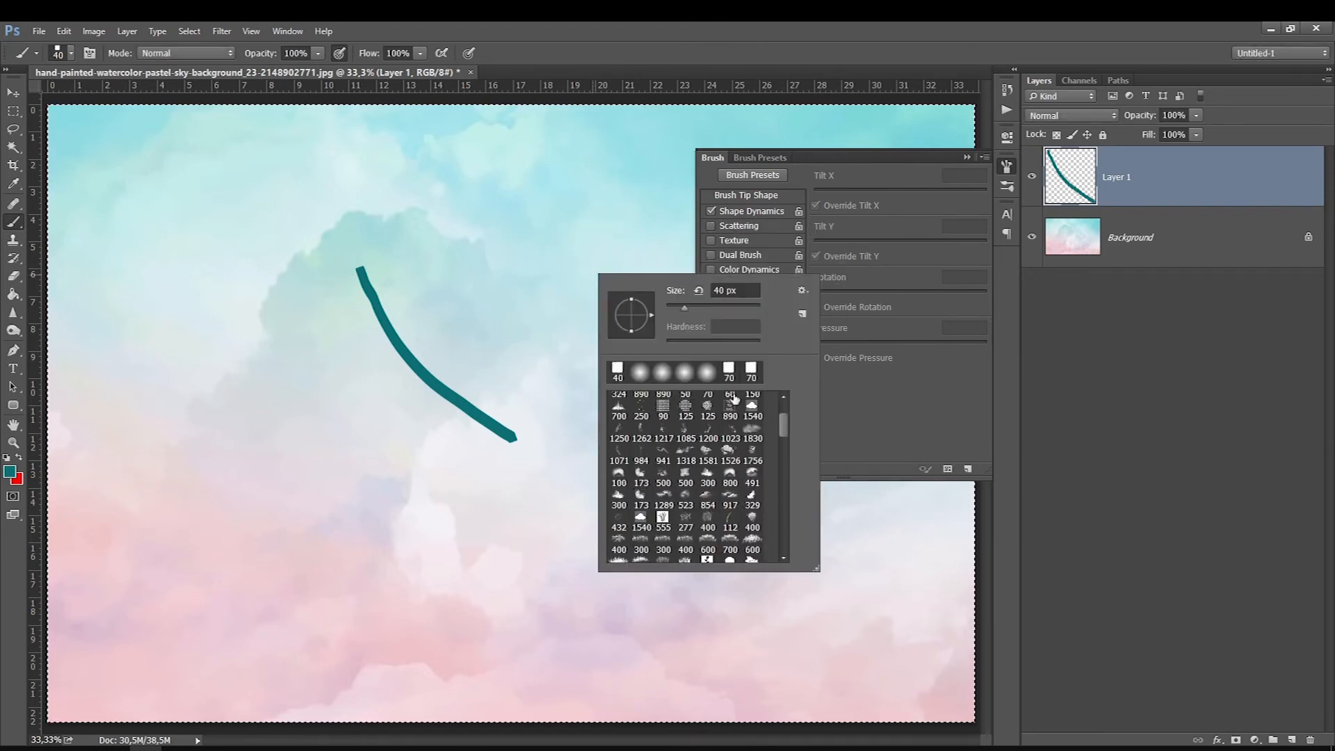
left_click(947, 469)
left_click(947, 469)
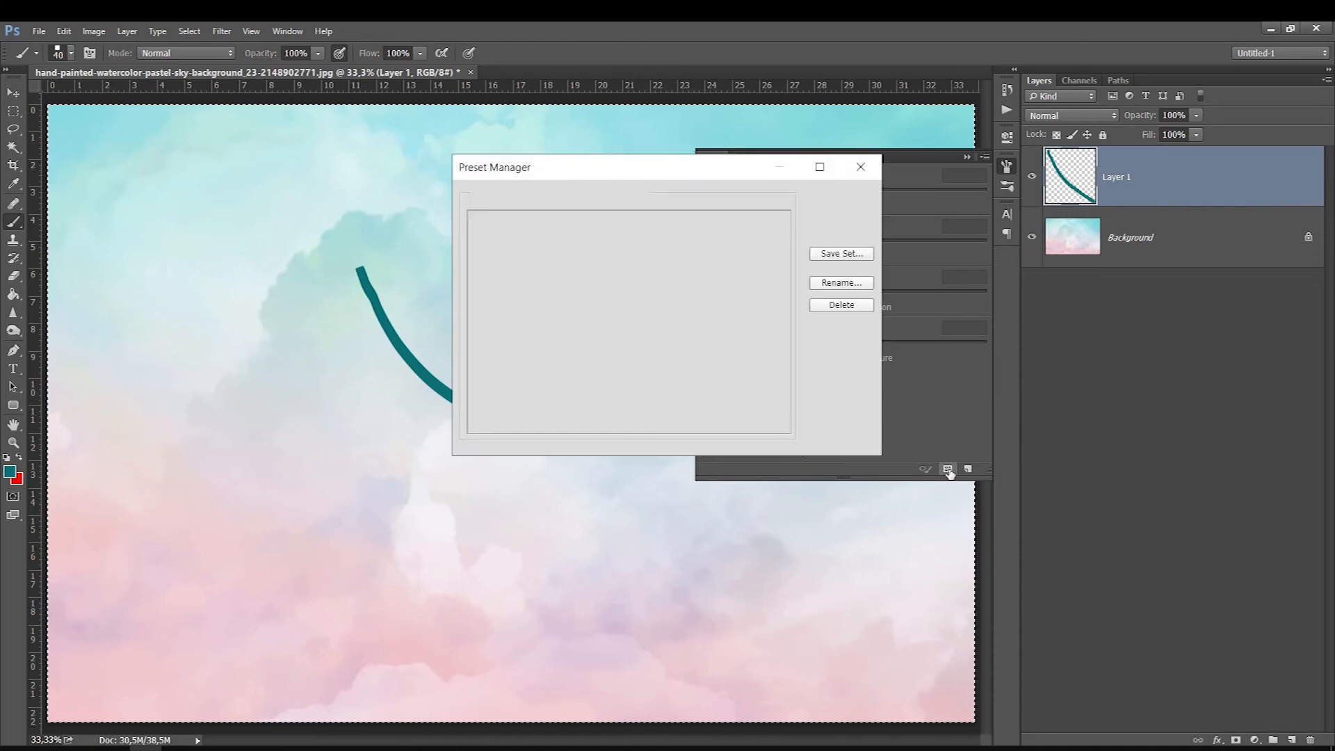
left_click_drag(788, 247, 811, 392)
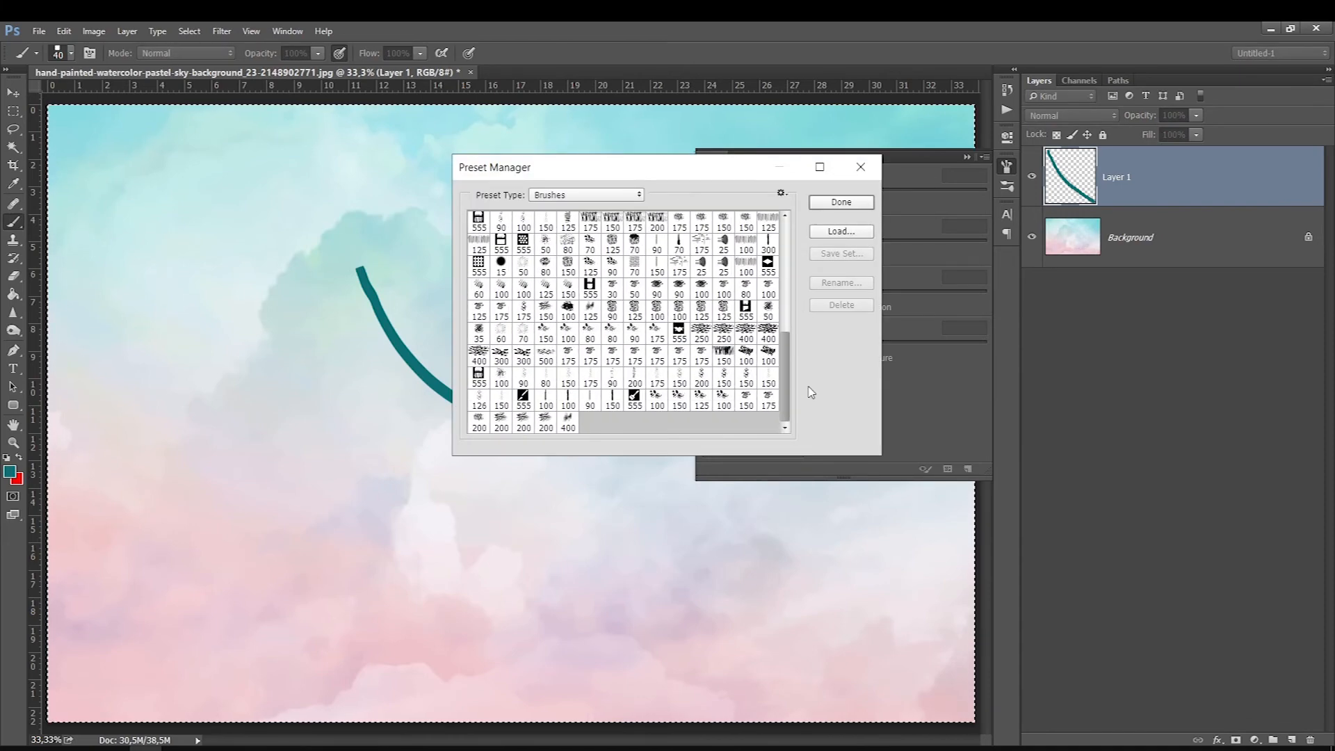
scroll(569, 419, "up", 15)
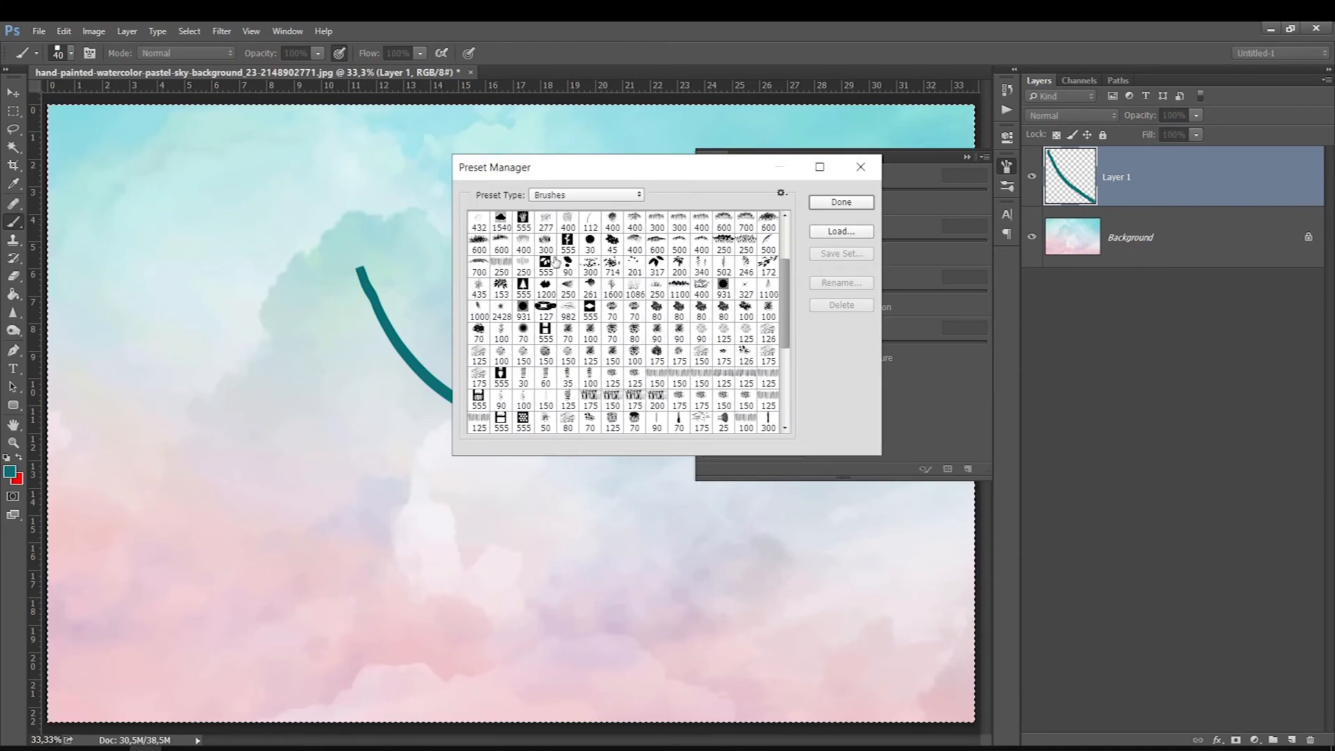
left_click(861, 167)
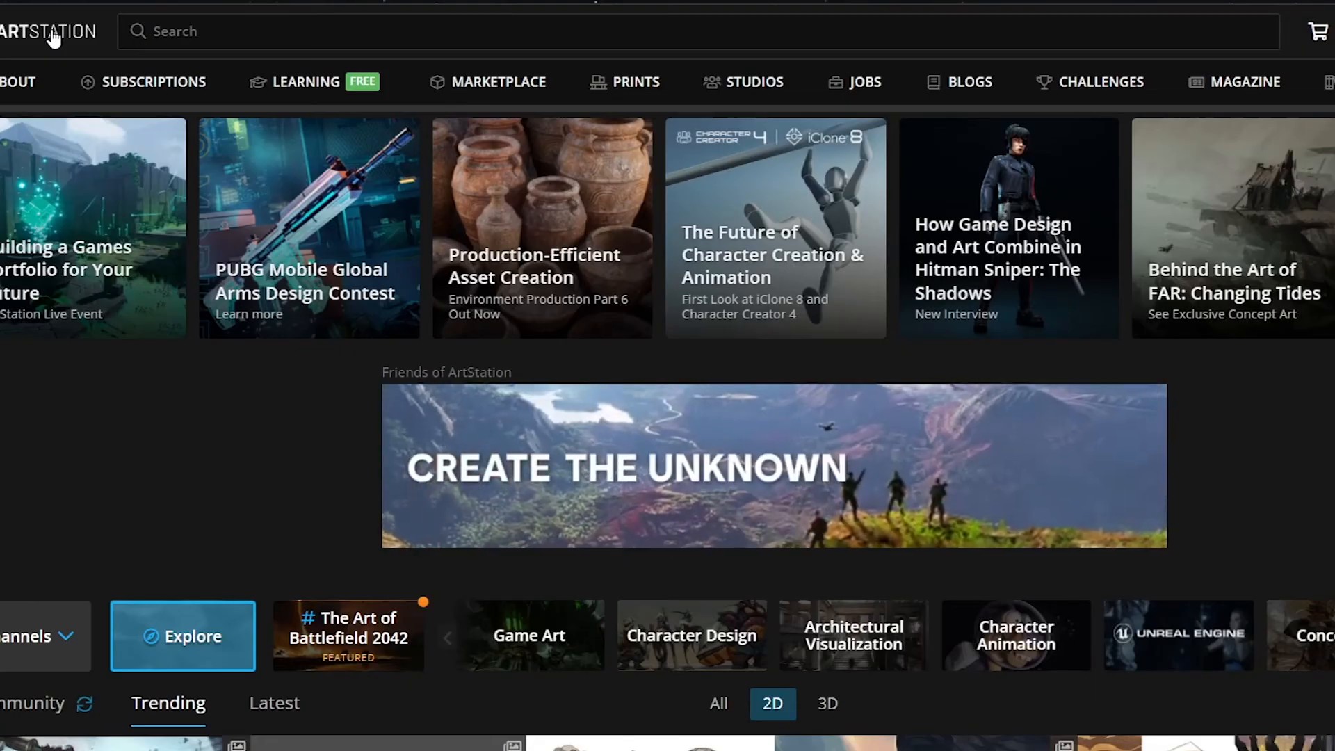
Step: Switch to ArtStation, open its Marketplace and search the digital products for "brush"
left_click(462, 98)
scroll(359, 87, "down", 3)
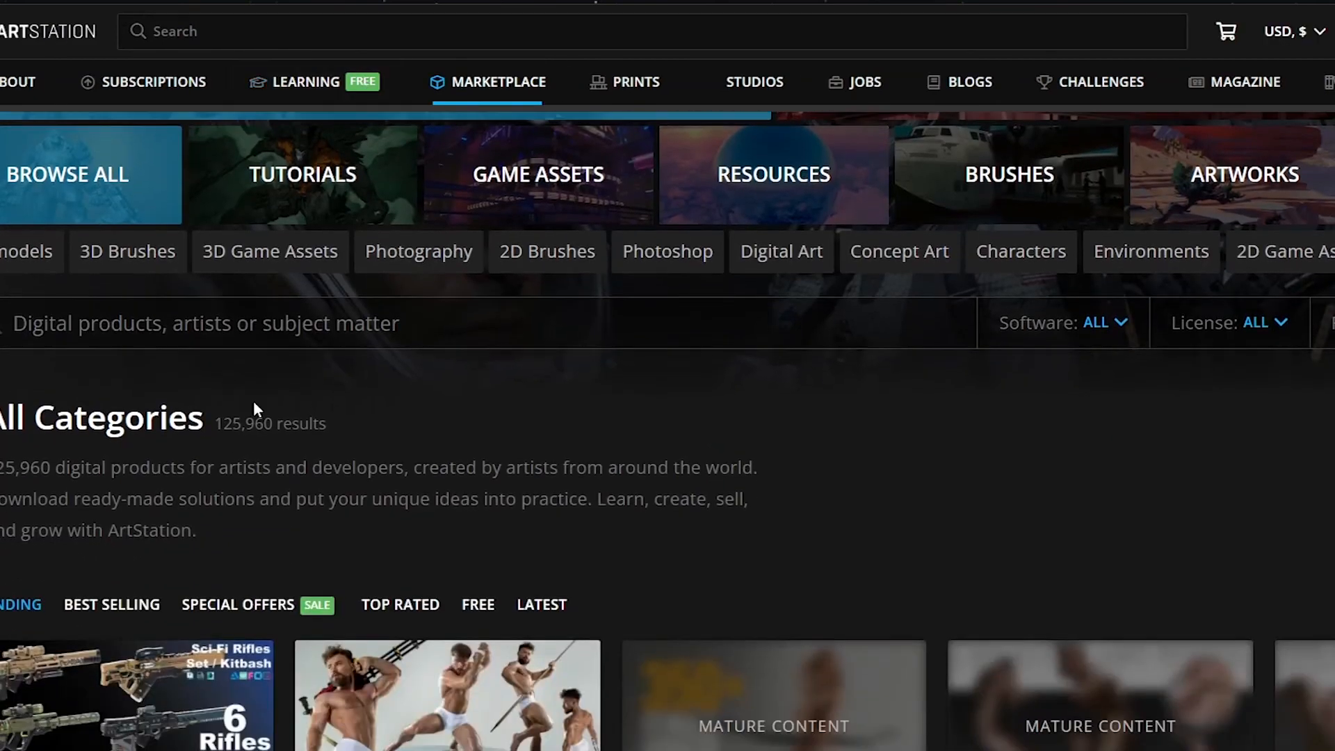
type("brusdh")
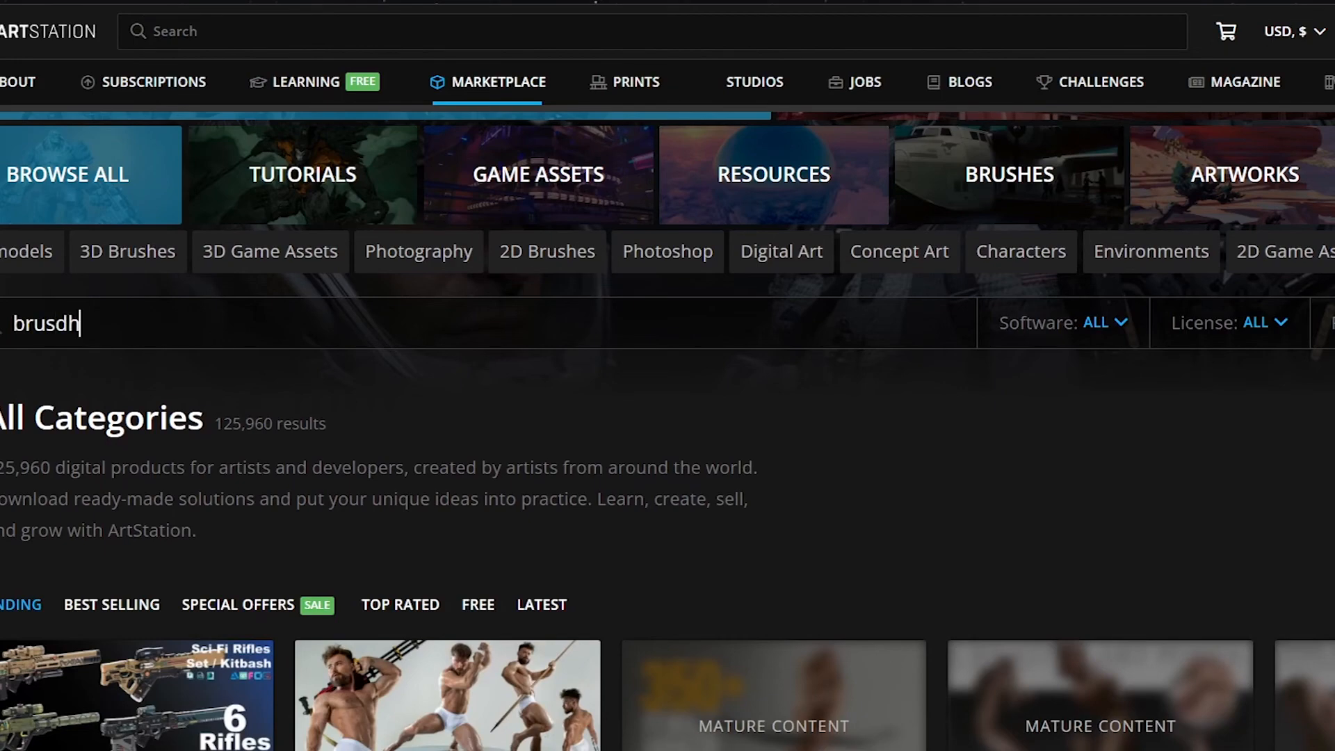
key("Return")
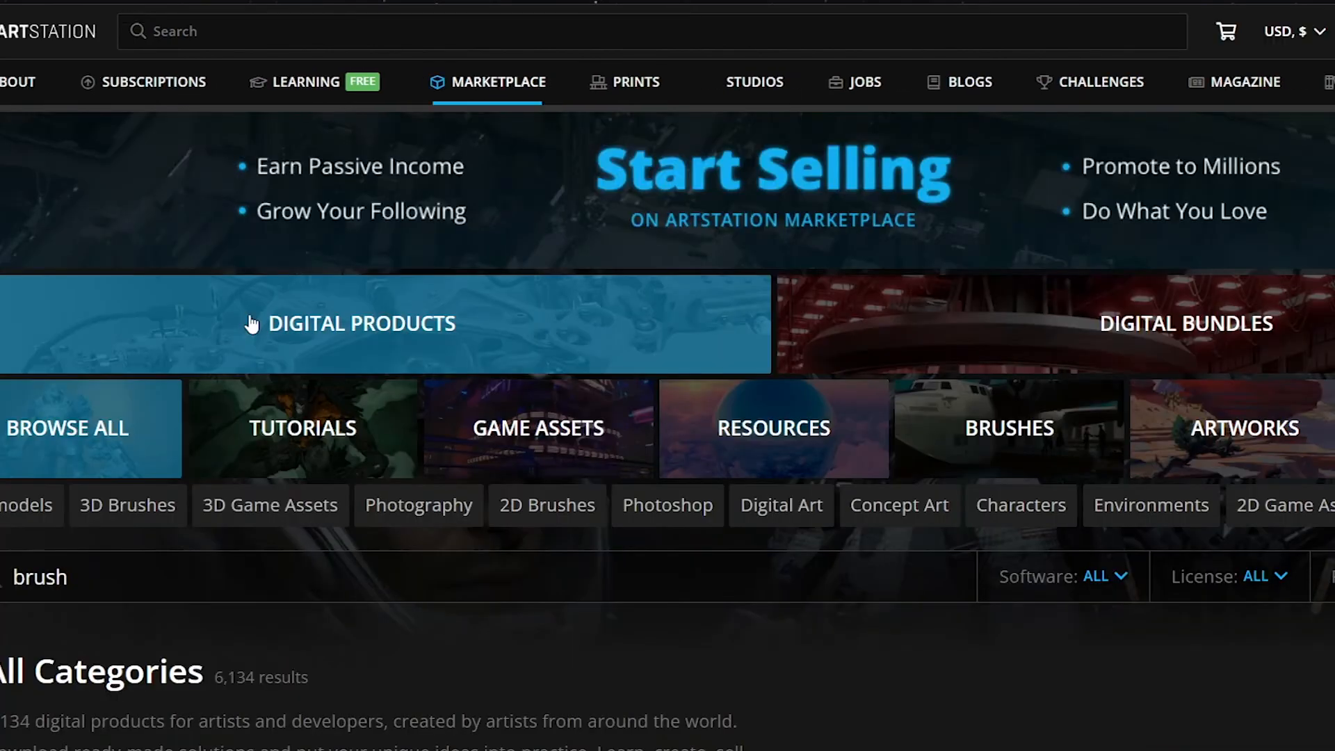
Step: Browse the ArtStation Marketplace results for "brush" and limit them to free products
scroll(295, 346, "down", 8)
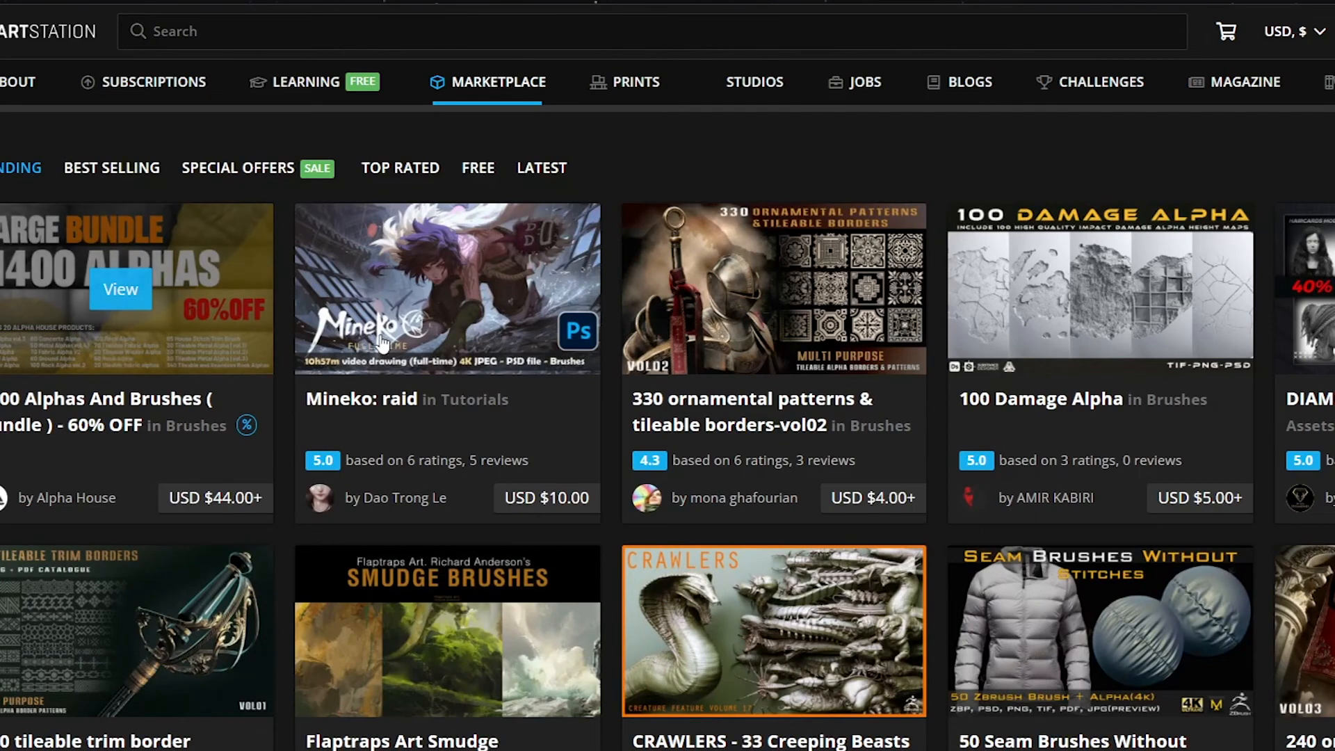
scroll(546, 362, "down", 1)
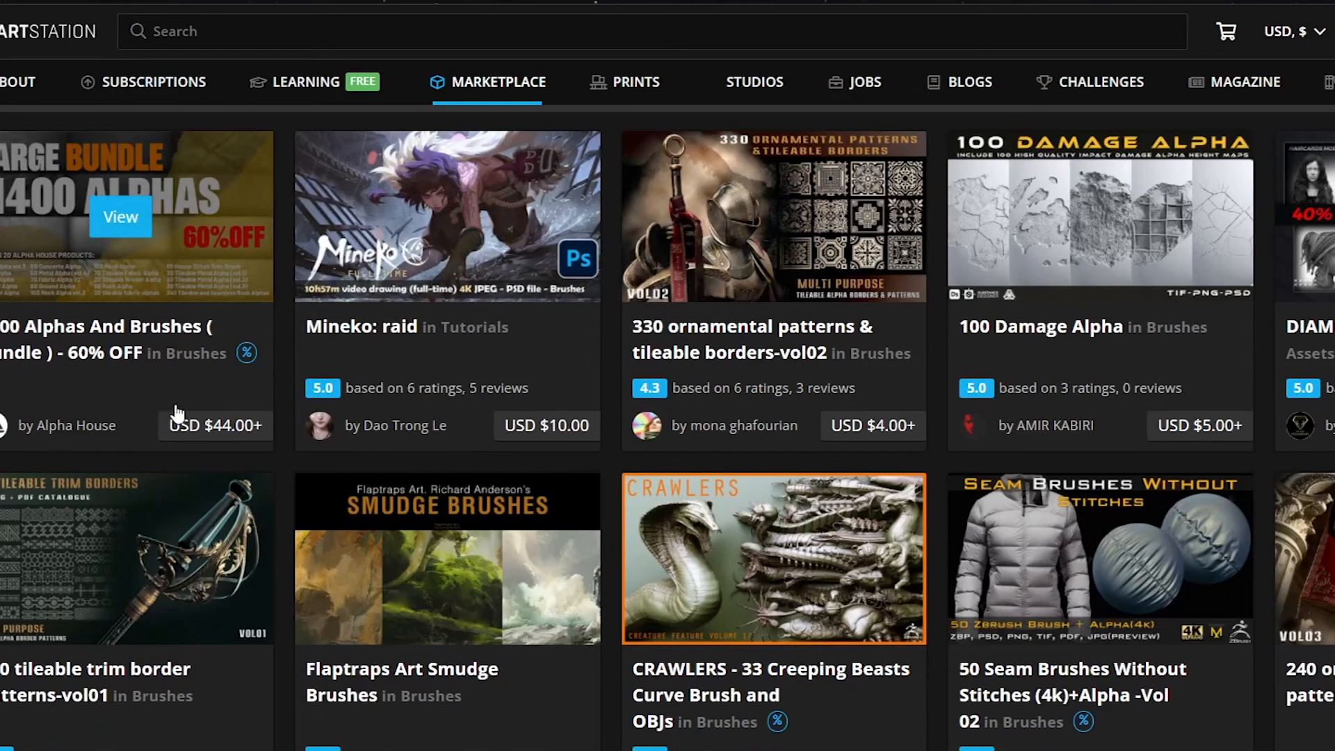
scroll(521, 417, "down", 2)
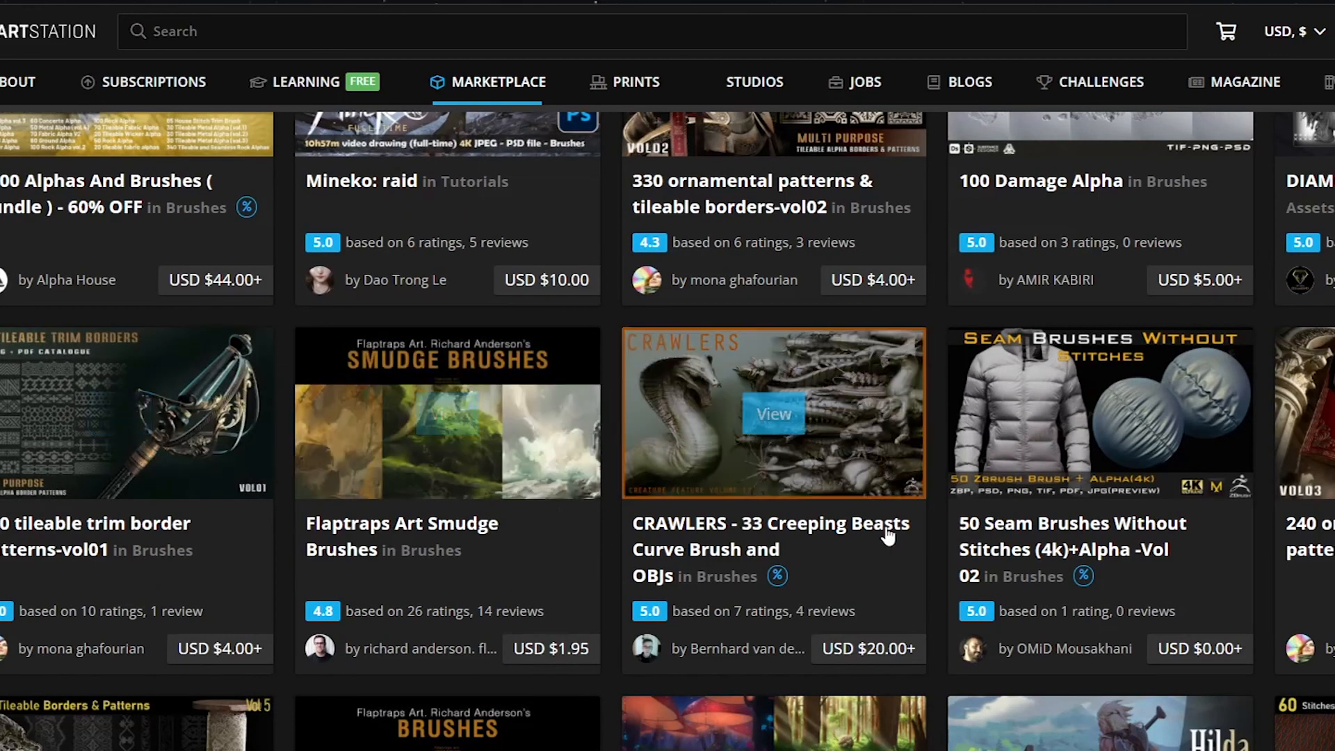
scroll(174, 292, "up", 9)
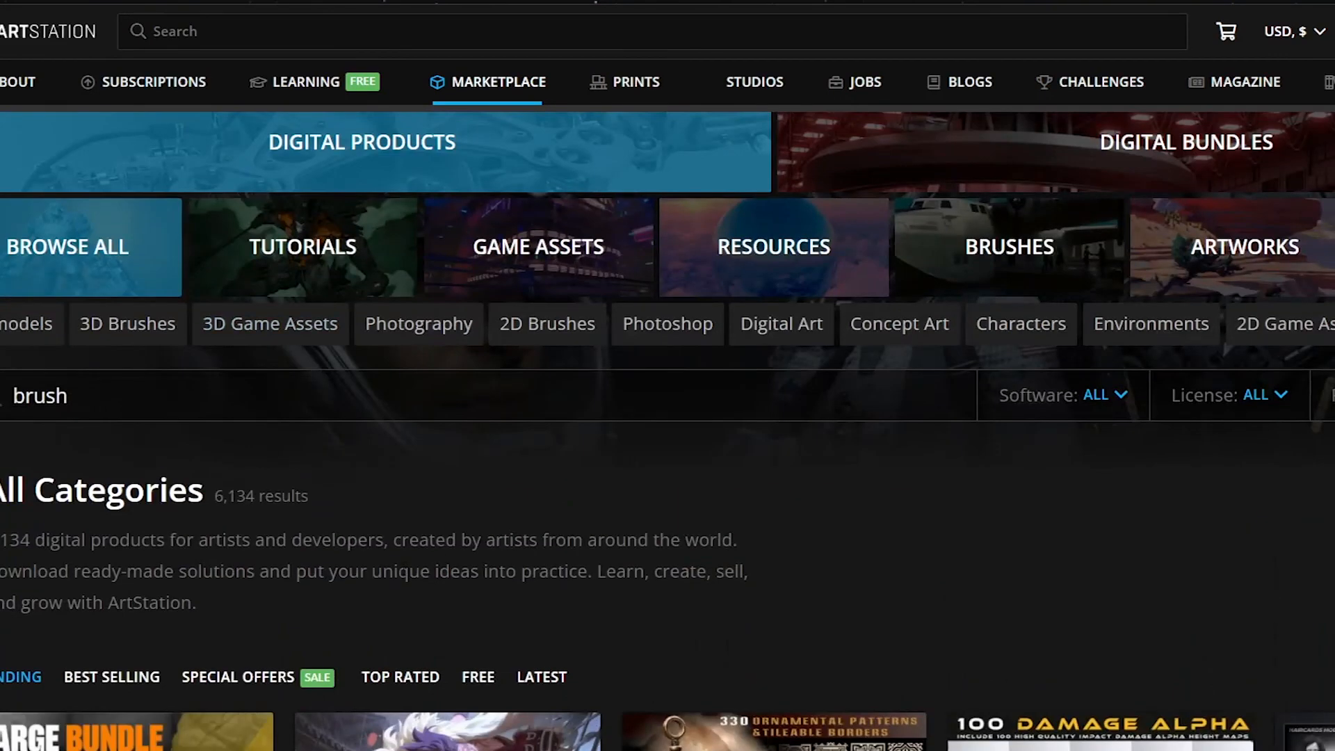
scroll(628, 462, "down", 3)
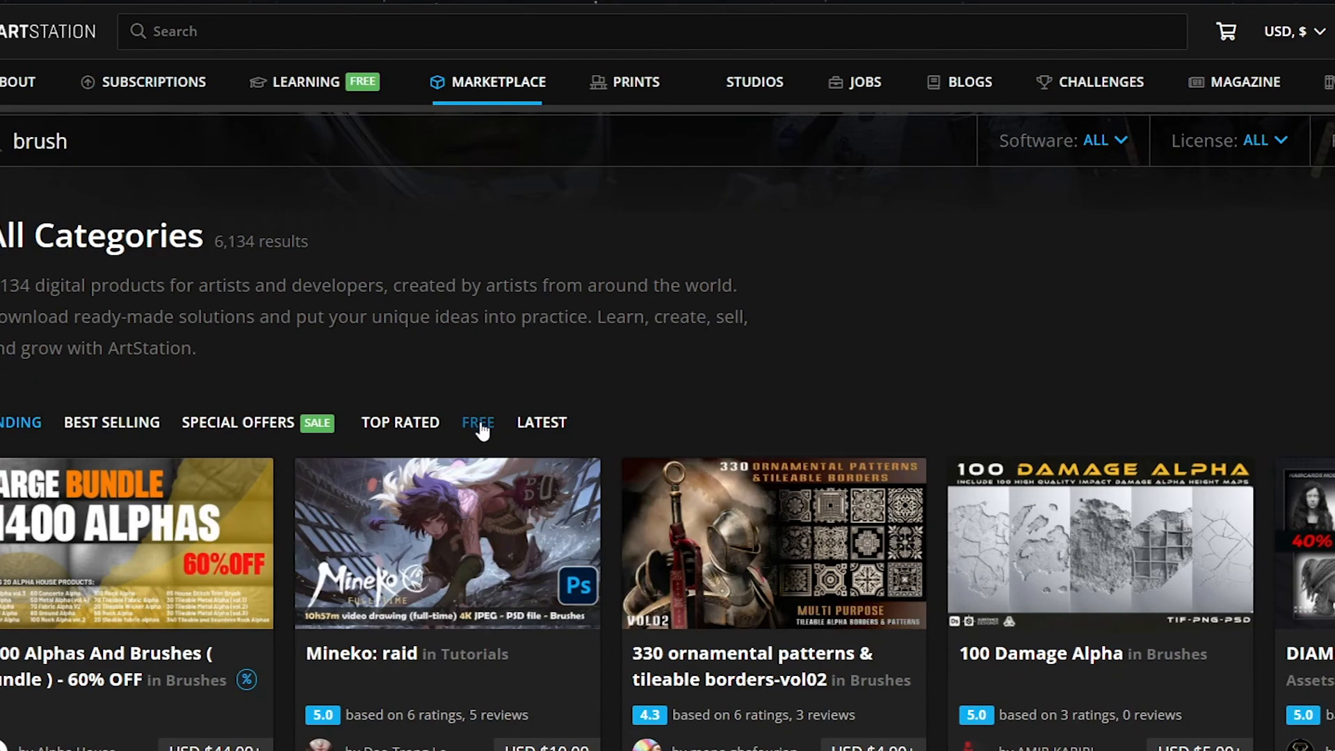
left_click(479, 423)
Step: Open the free round, square and texture brush set with four landscape paintings from the results, and examine its preview artwork up close
scroll(620, 465, "down", 6)
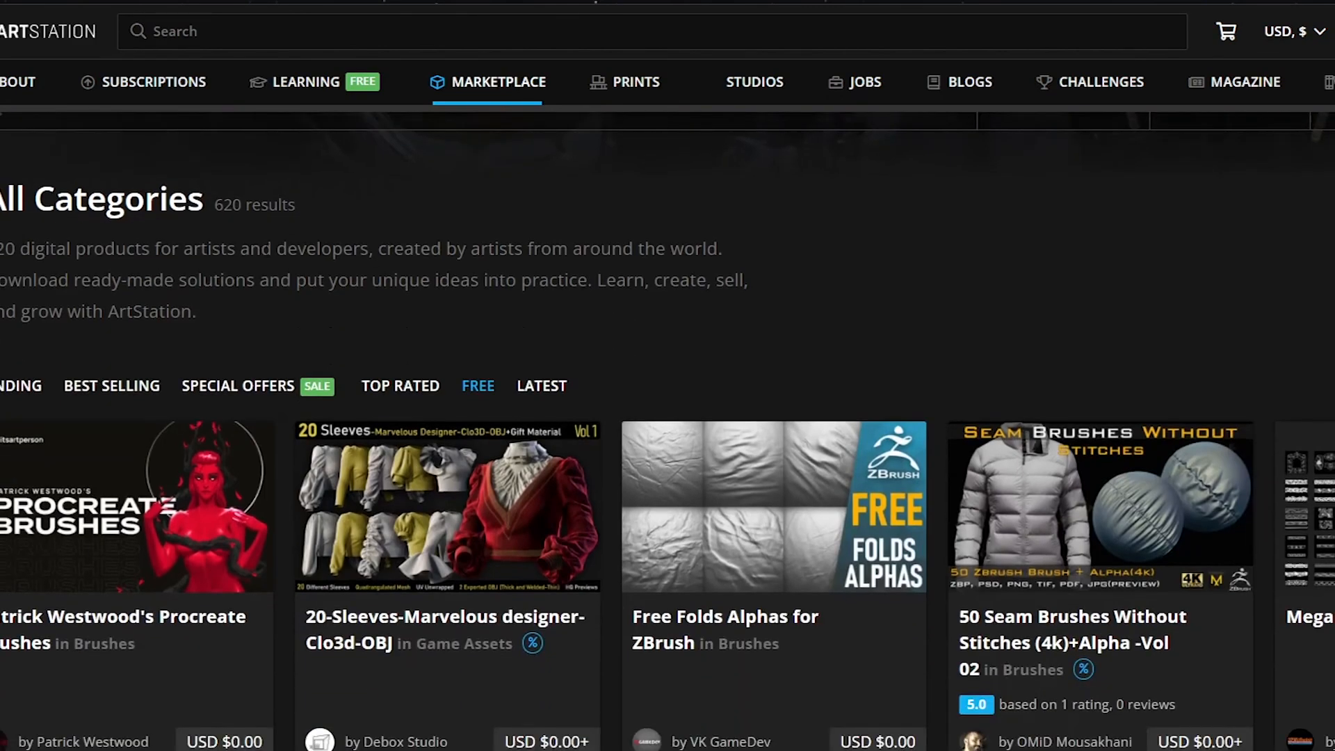
scroll(772, 417, "down", 2)
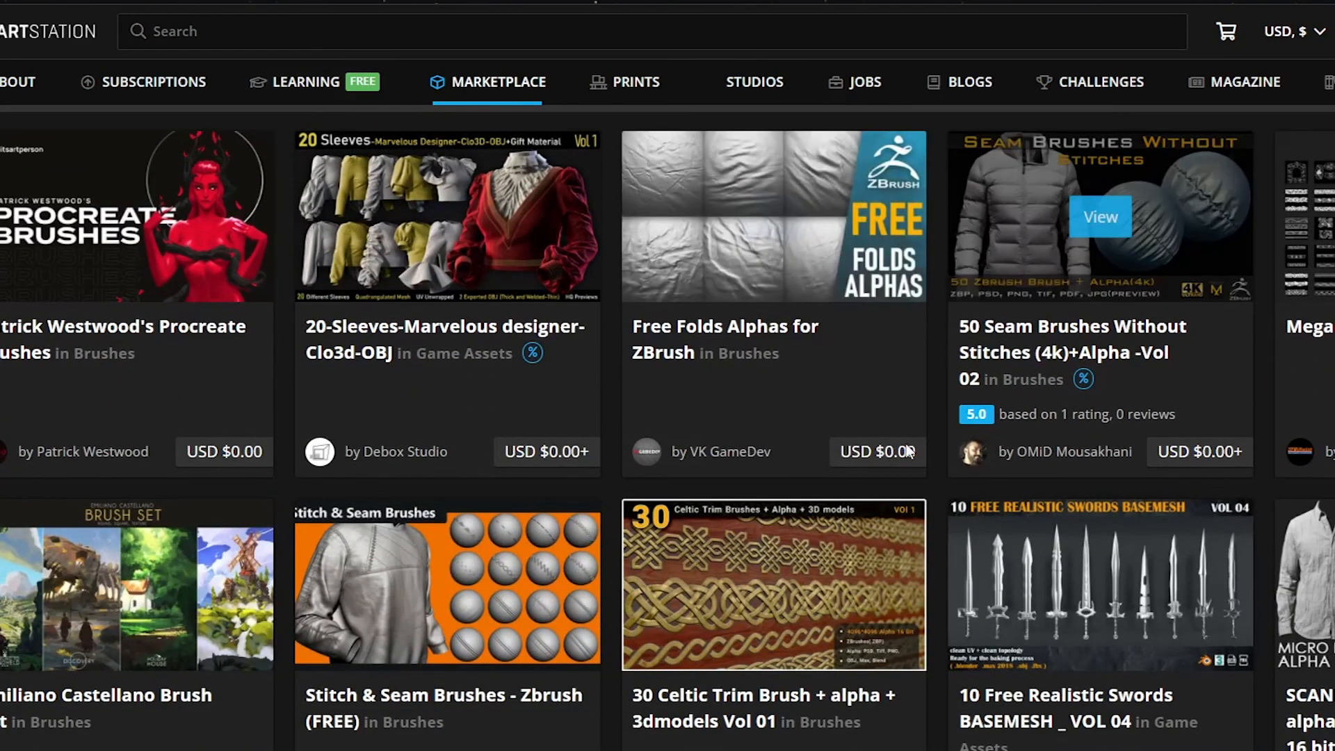
scroll(38, 513, "down", 2)
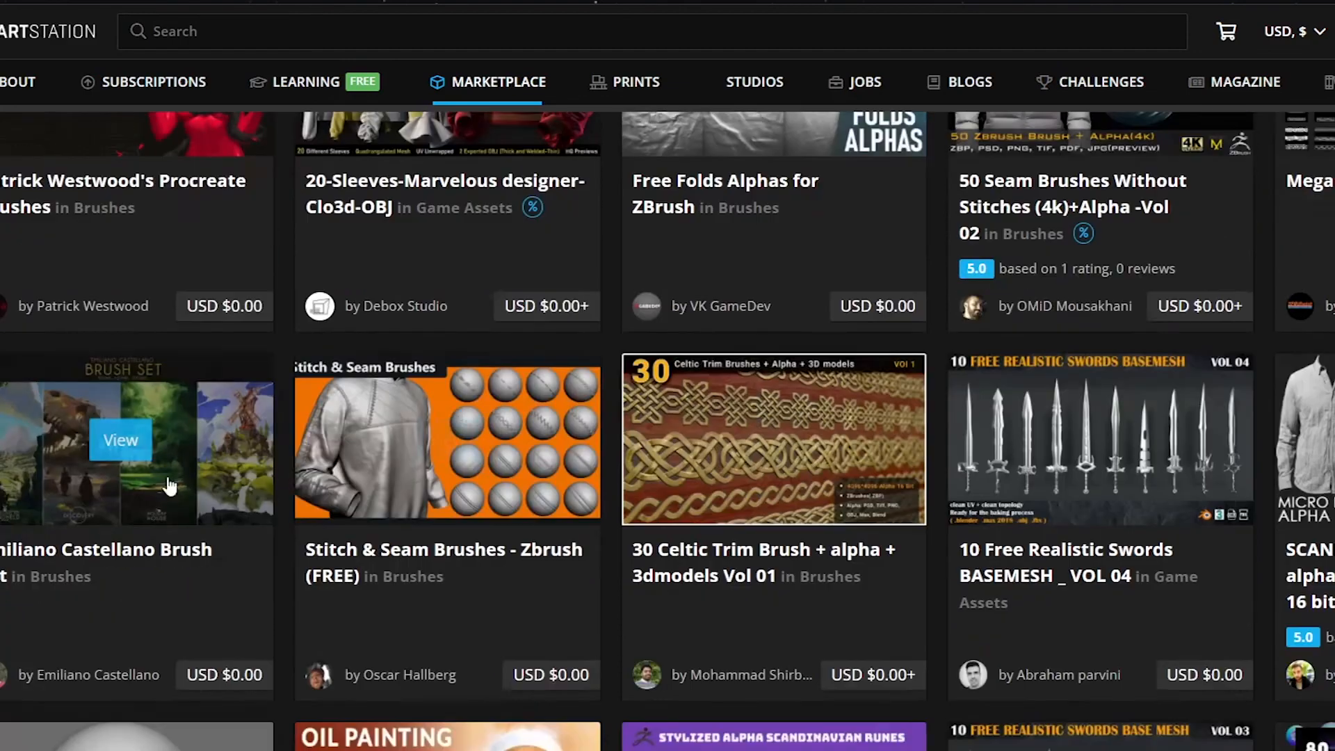
left_click(45, 499)
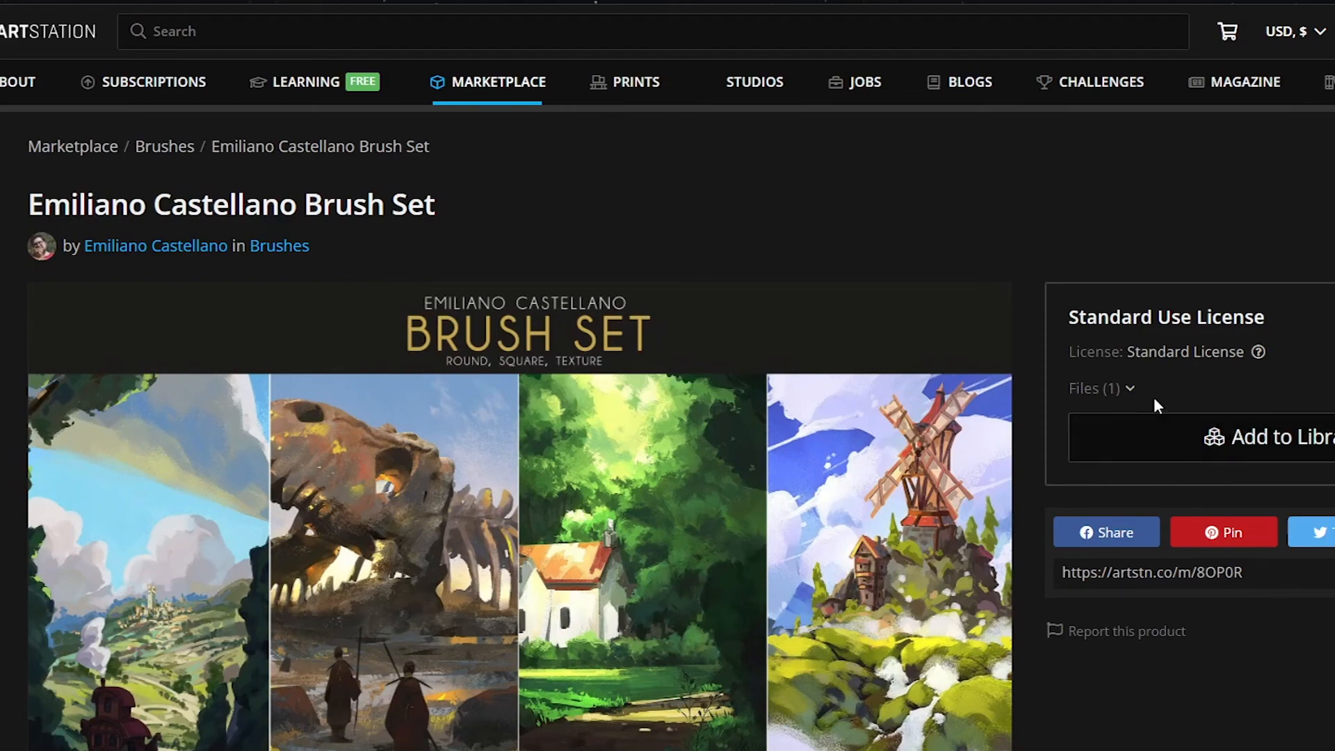
scroll(1155, 399, "down", 2)
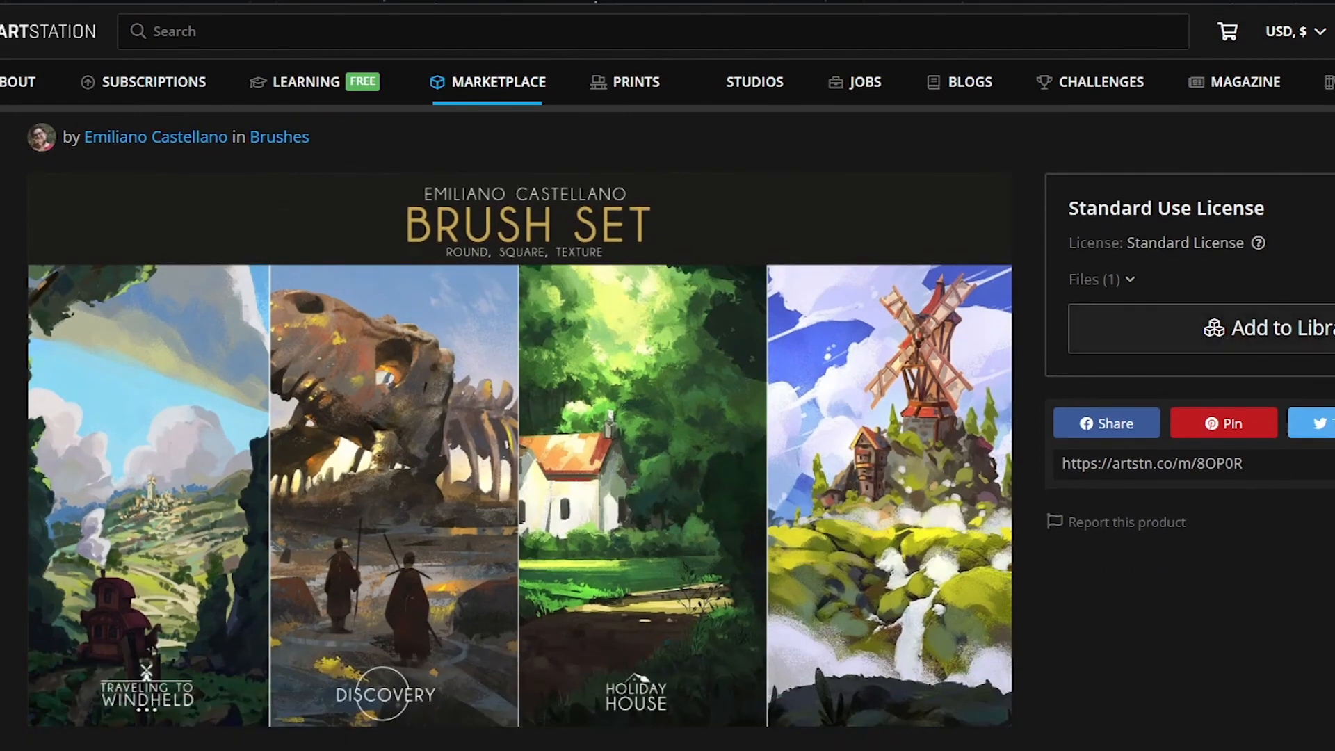
scroll(503, 300, "down", 2)
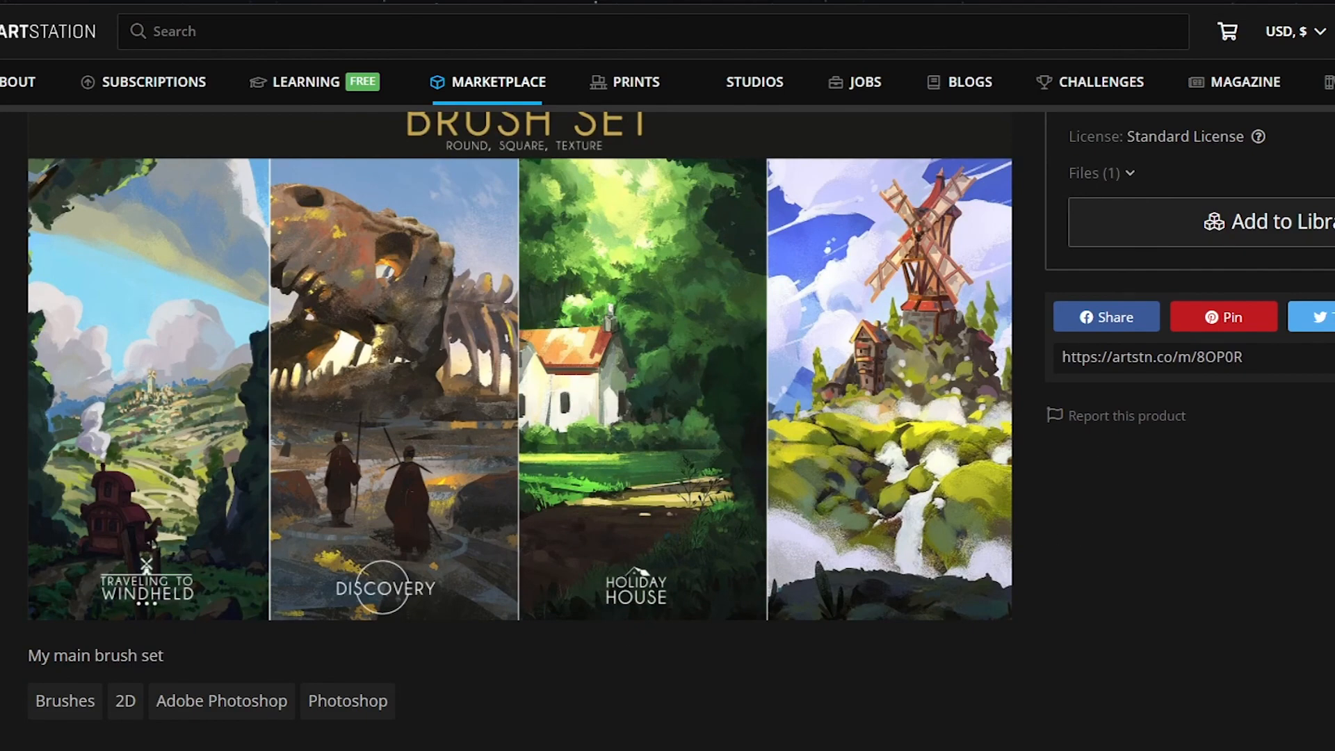
left_click(646, 367)
left_click(104, 278)
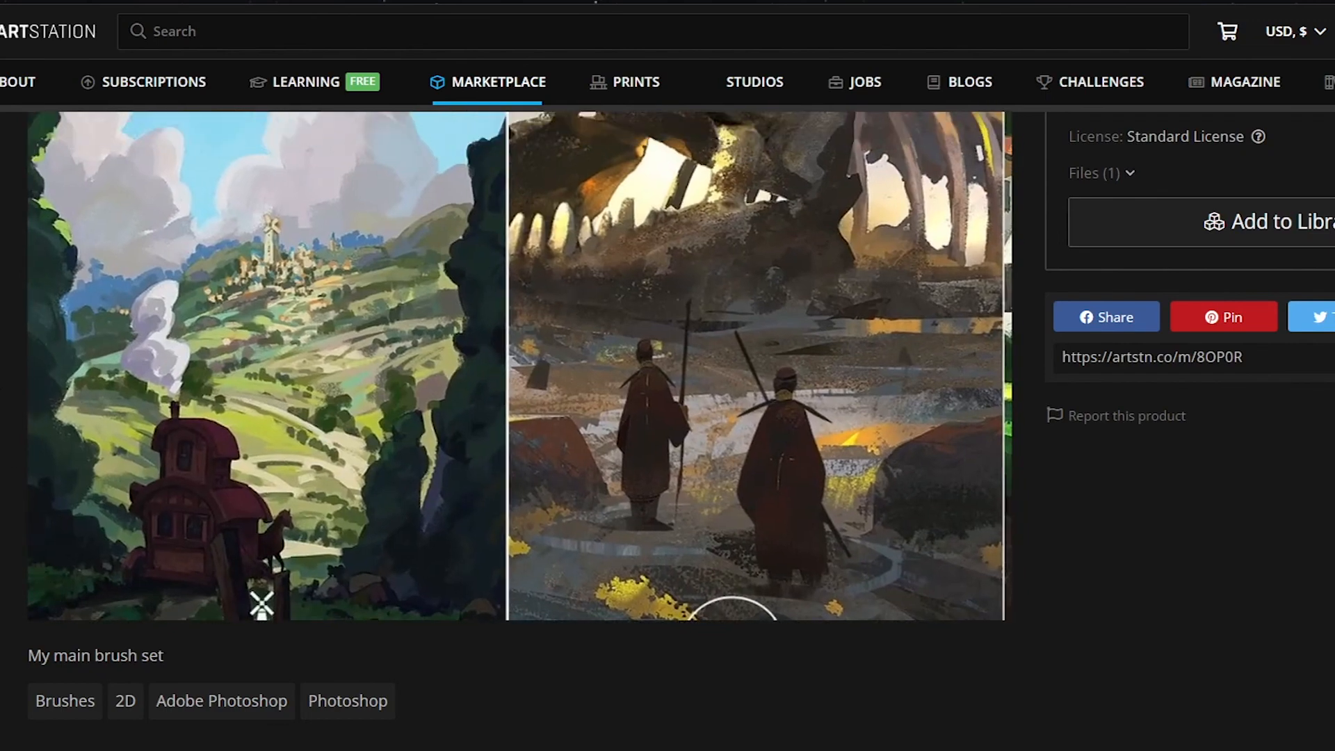
left_click(114, 305)
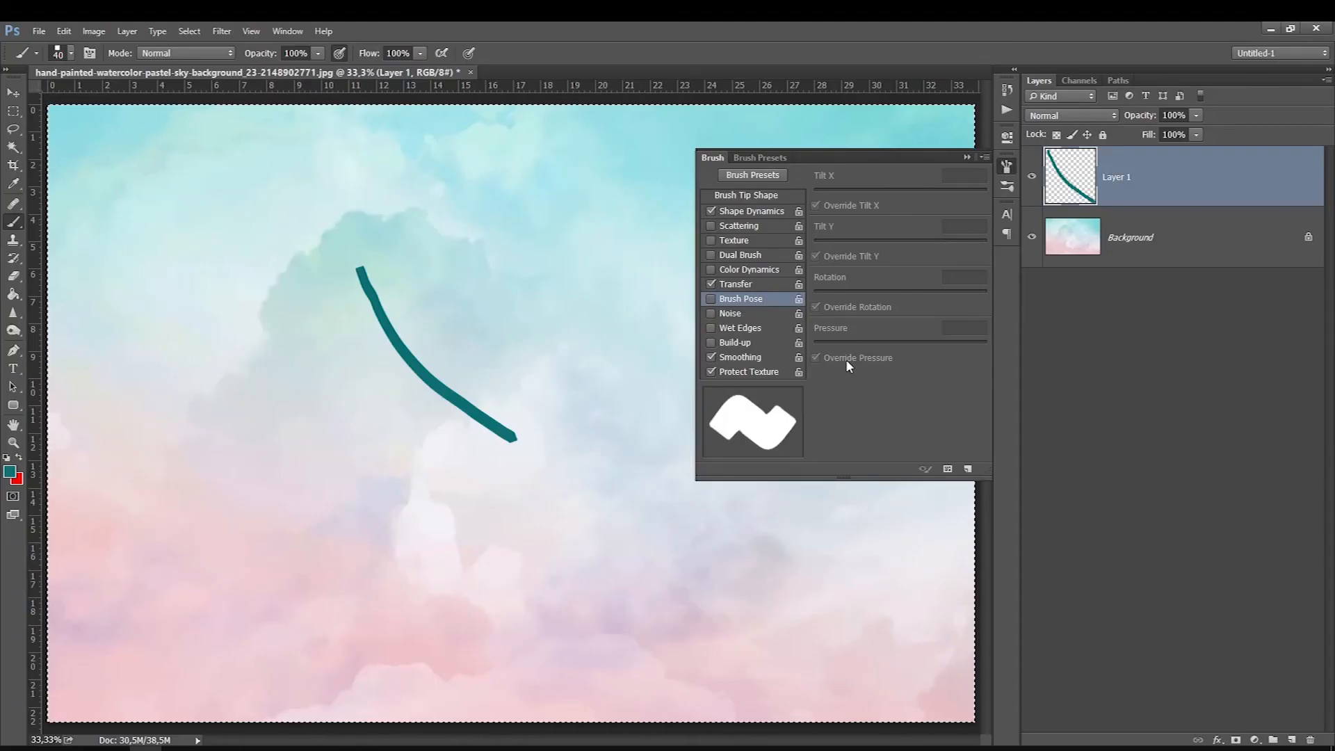
Step: Switch back to Photoshop, collapse the brush settings and undo the teal test stroke on Layer 1
left_click(966, 158)
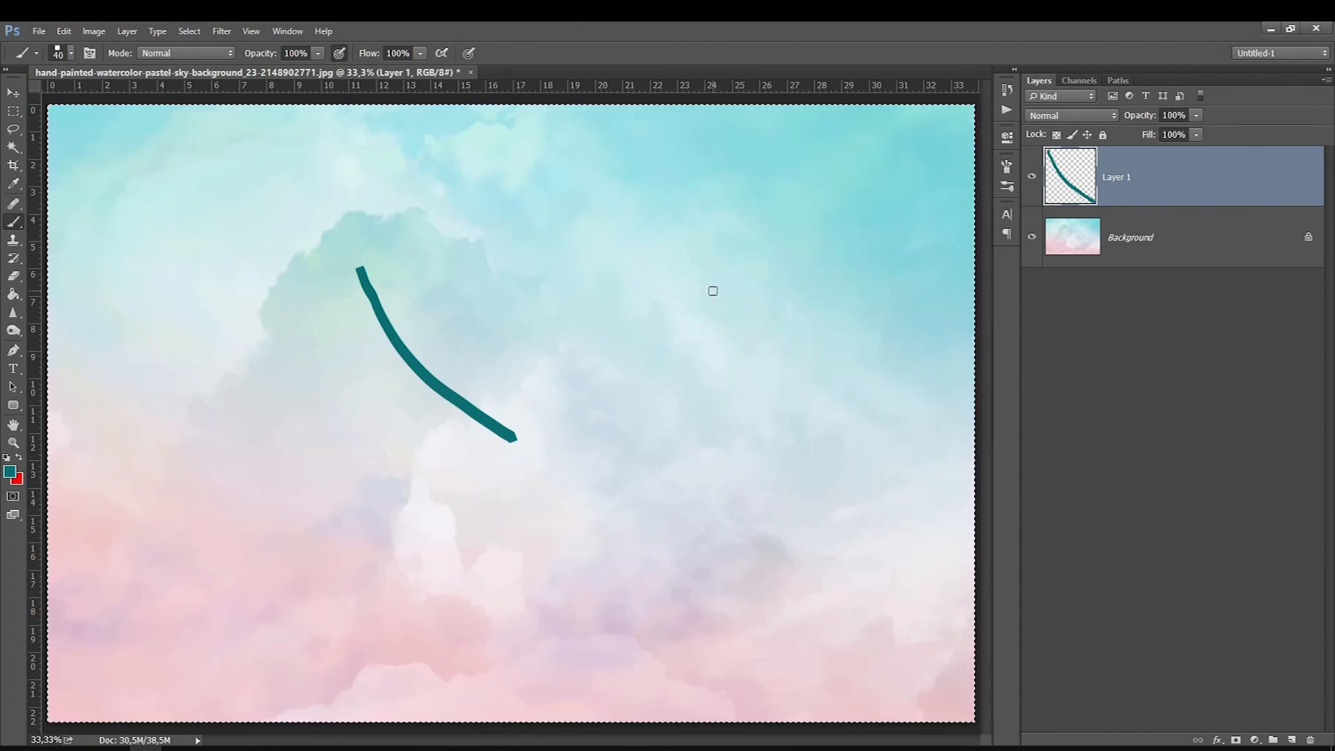
key("ctrl+z")
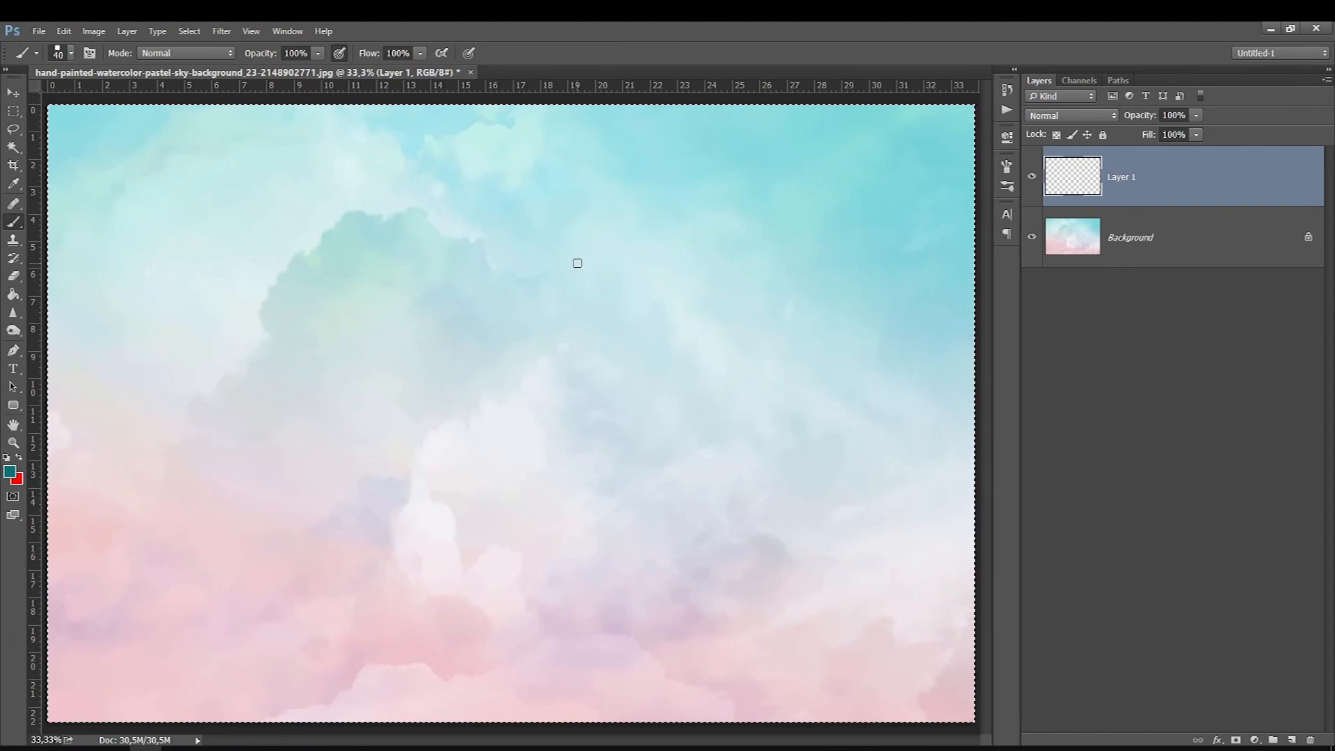
right_click(577, 263)
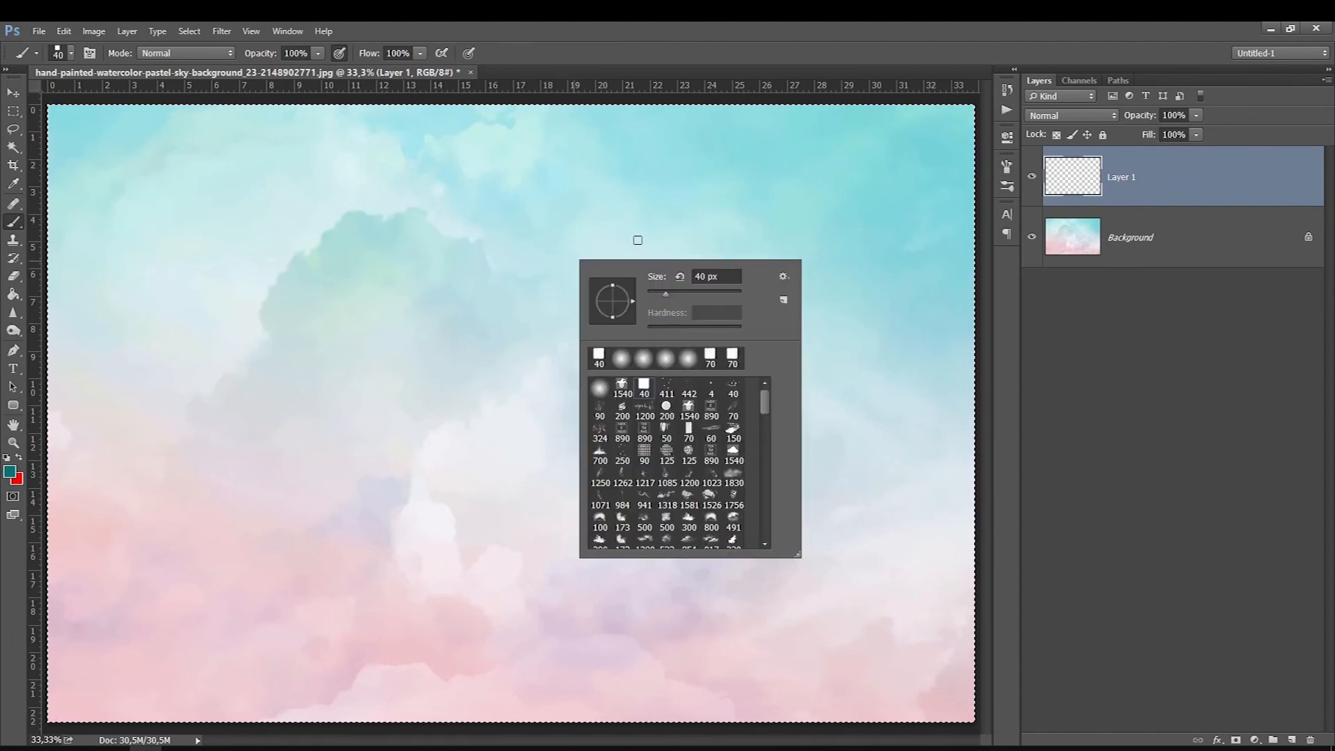
left_click(1115, 197)
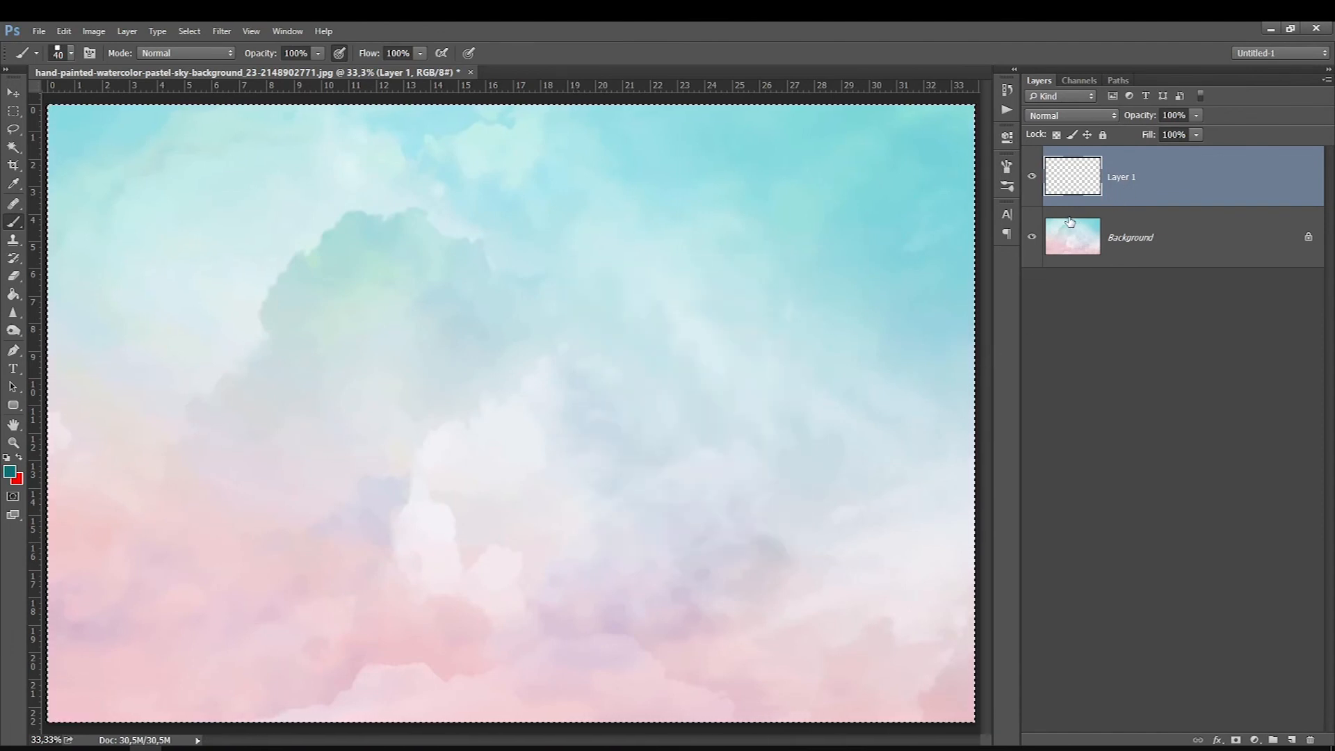